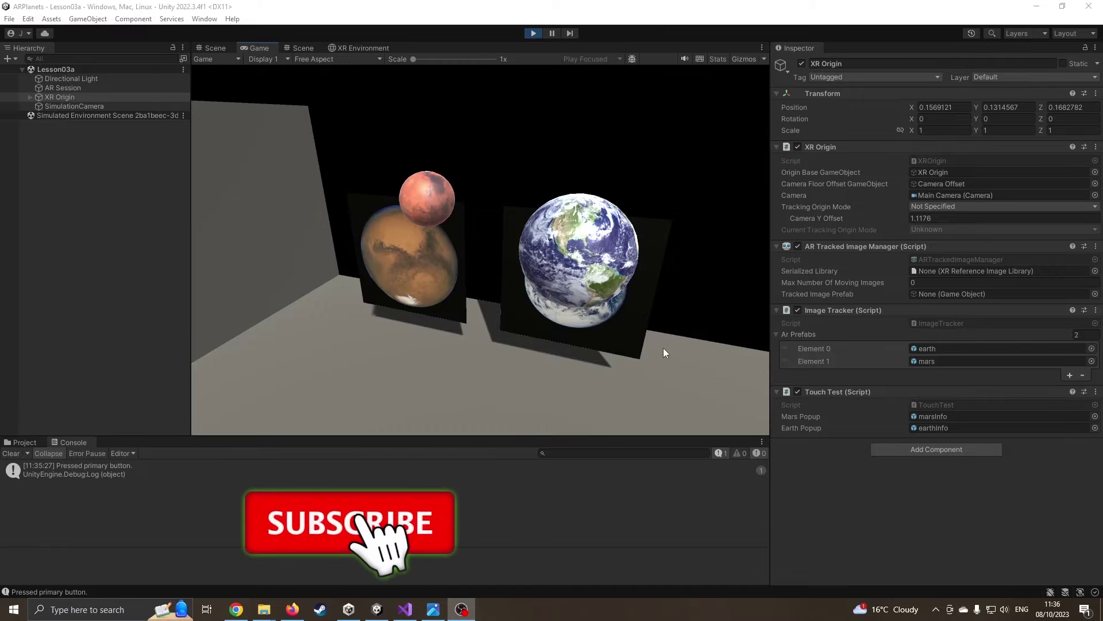
# In Play mode, show the Earth and Mars info popups, then dismiss each popup
pyautogui.click(579, 256)
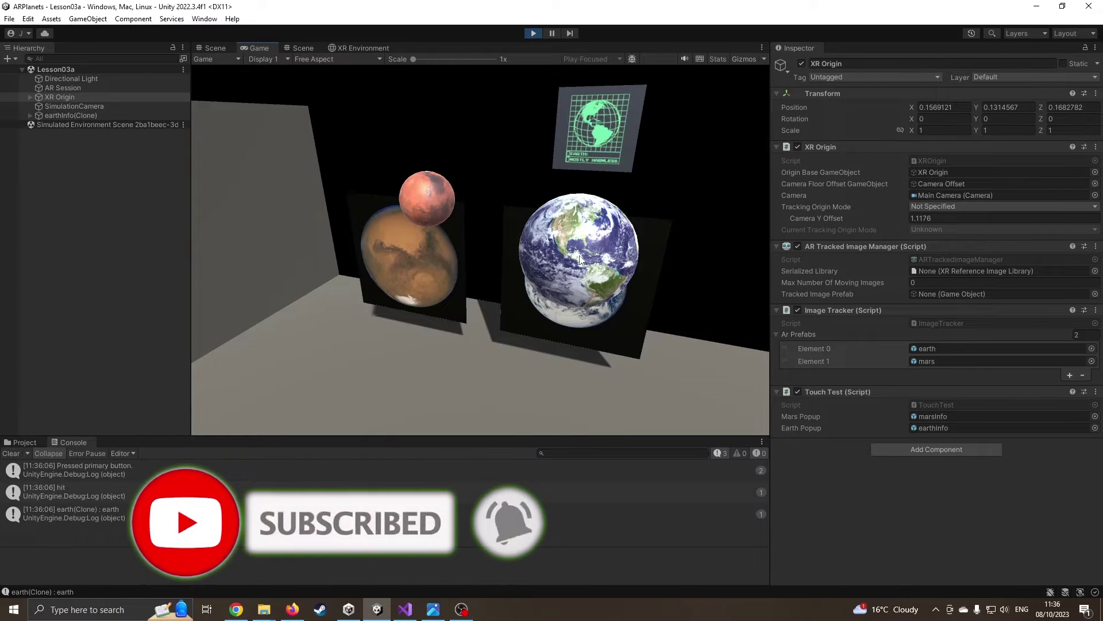
pyautogui.click(437, 207)
pyautogui.click(461, 134)
pyautogui.click(604, 141)
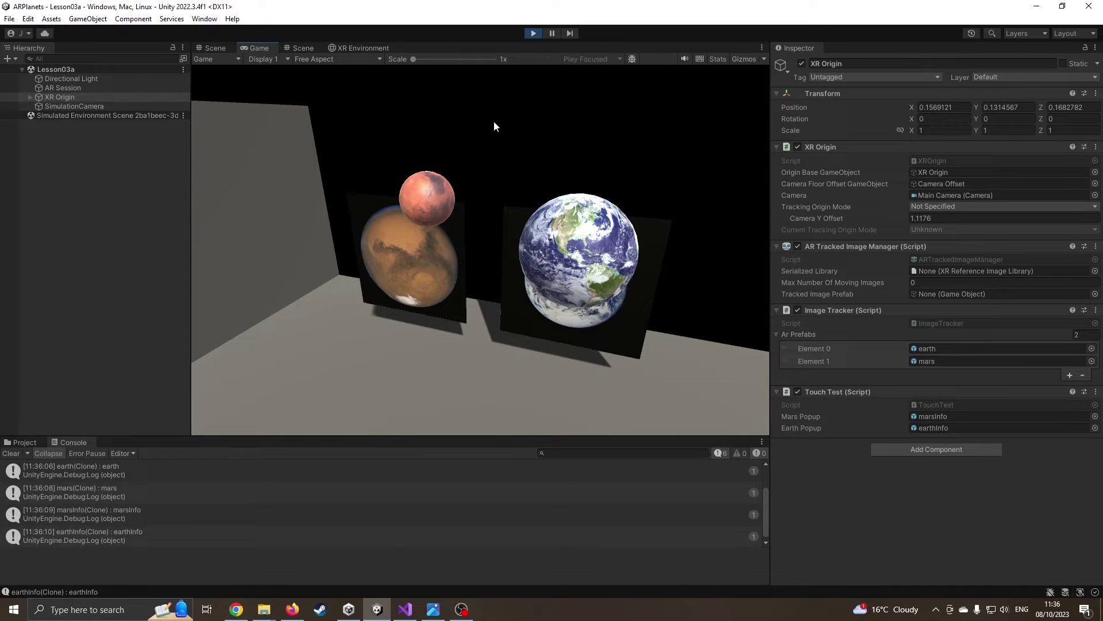
# Stop Play mode and add a UI Canvas to the scene from the Hierarchy
pyautogui.click(533, 34)
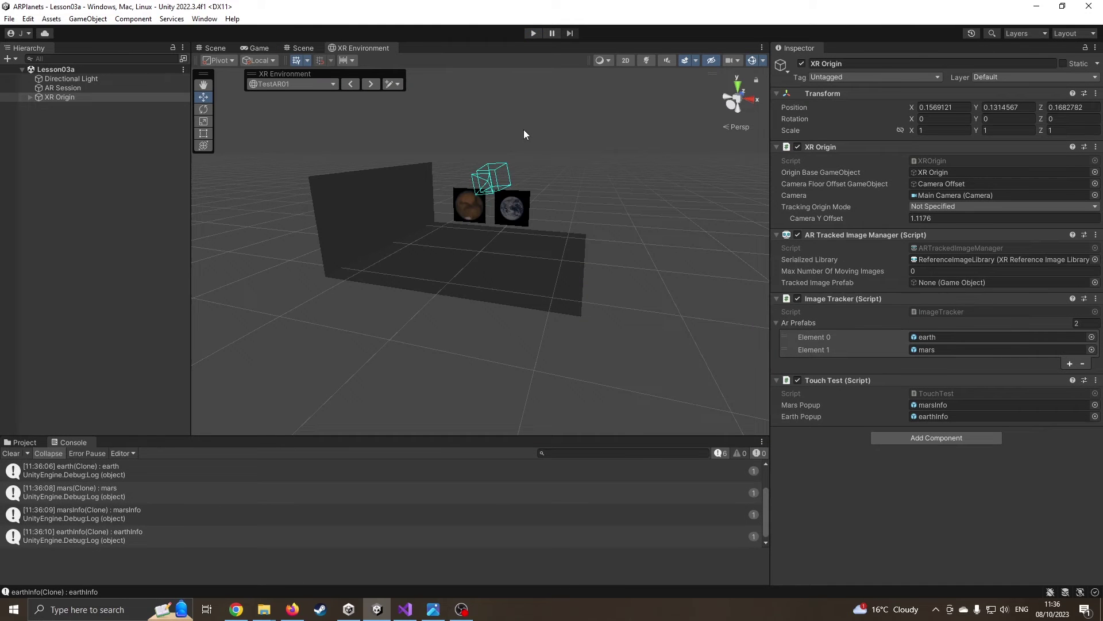
pyautogui.scroll(3, 457, 268)
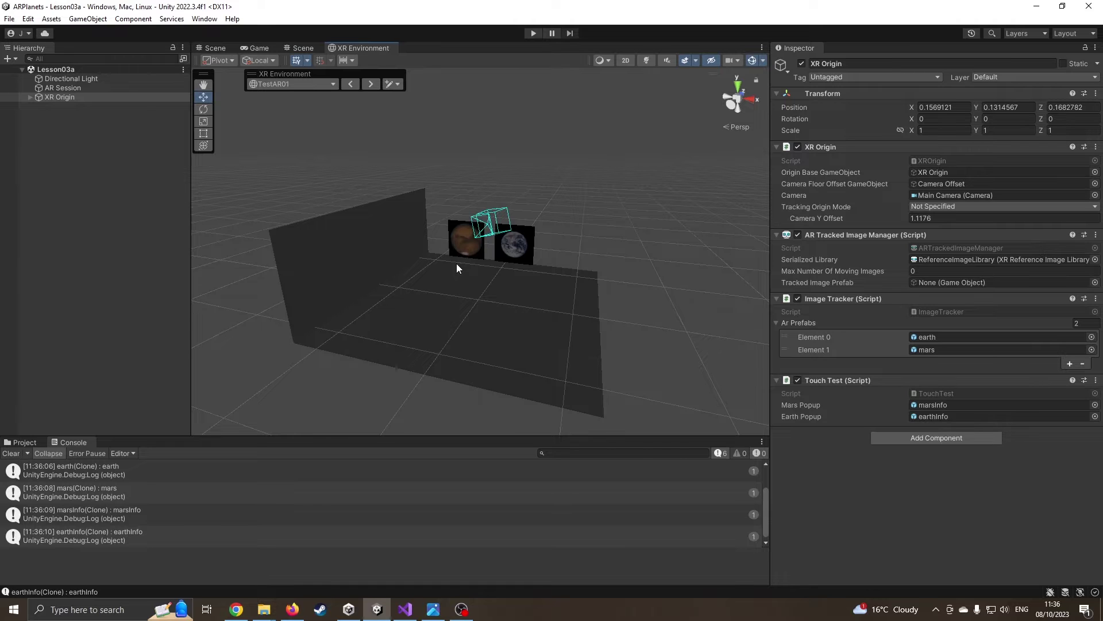
pyautogui.click(58, 149)
pyautogui.rightClick(58, 150)
pyautogui.moveTo(176, 384)
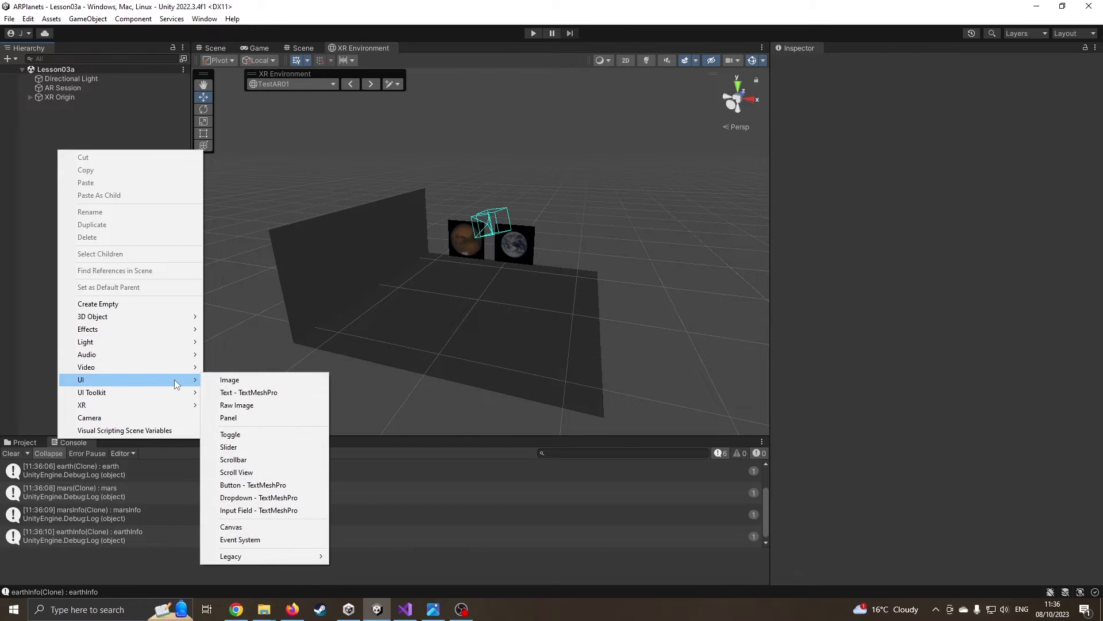
pyautogui.click(261, 528)
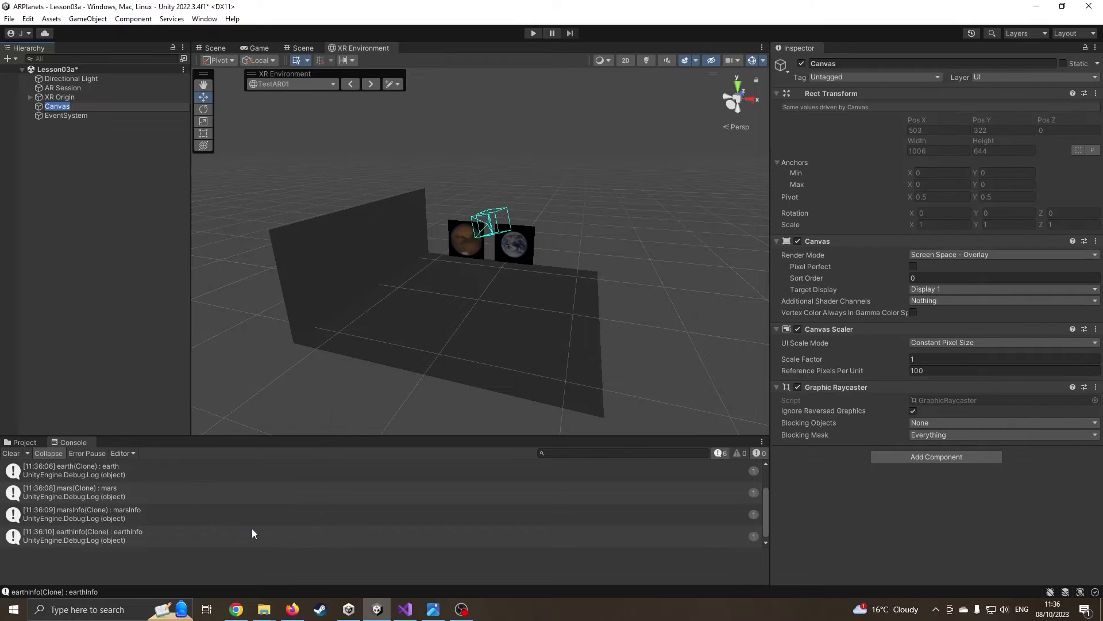
# Add a UI Text - TextMeshPro element as a child of the Canvas
pyautogui.click(91, 142)
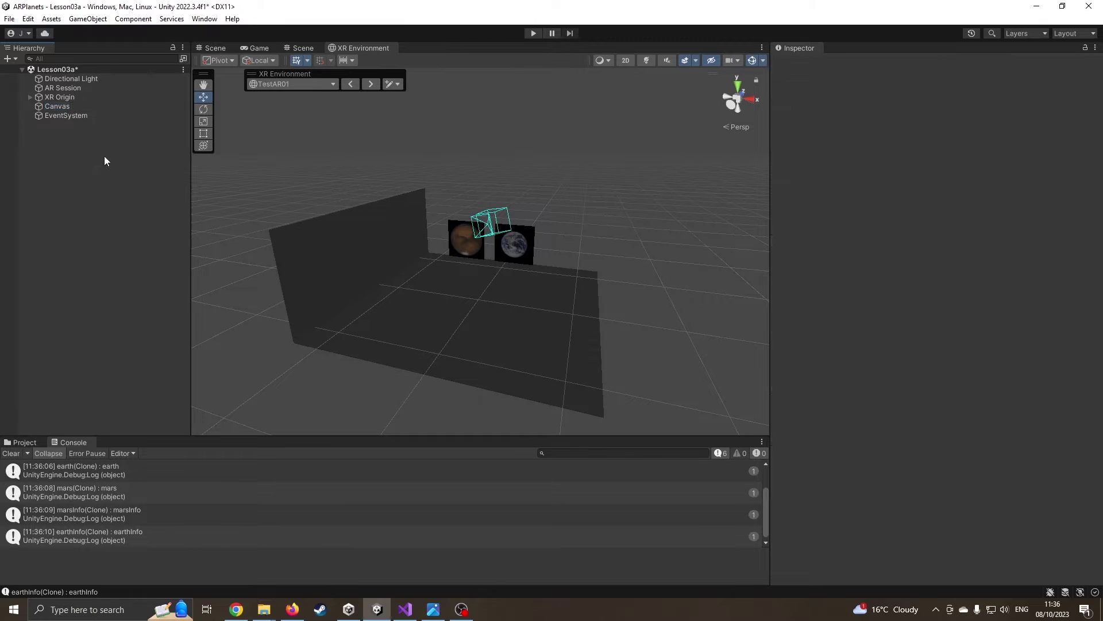
pyautogui.rightClick(61, 106)
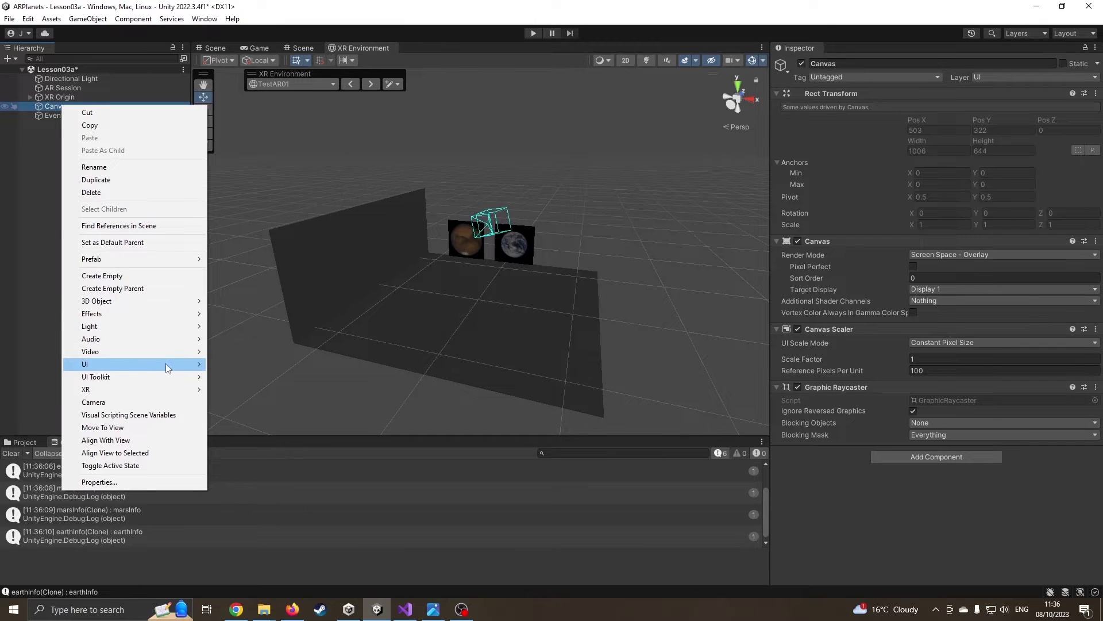
pyautogui.moveTo(166, 363)
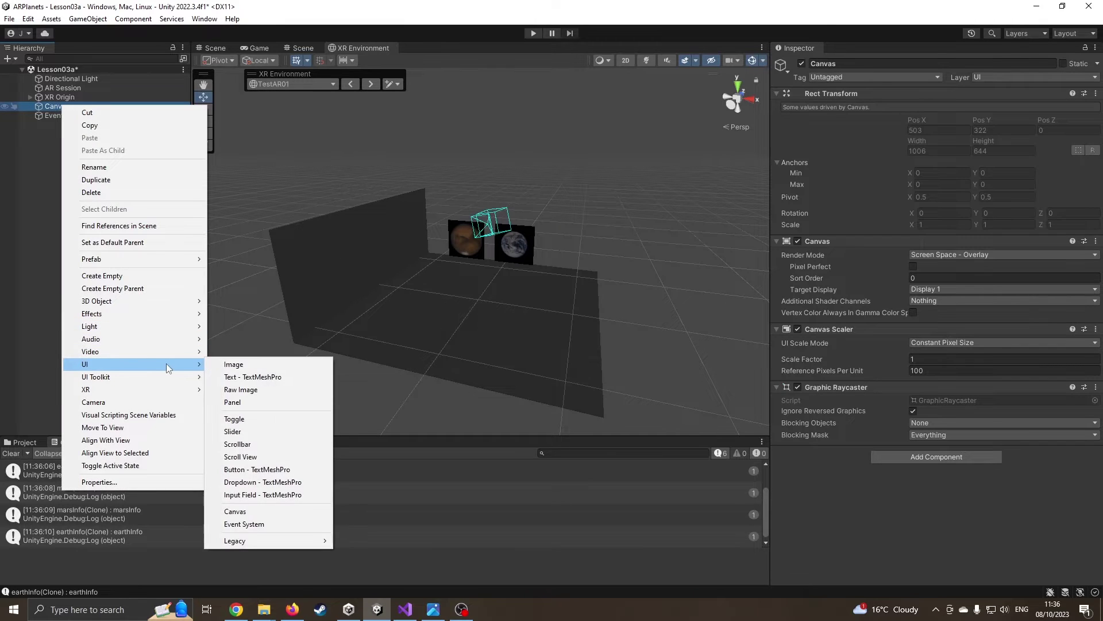
pyautogui.click(262, 377)
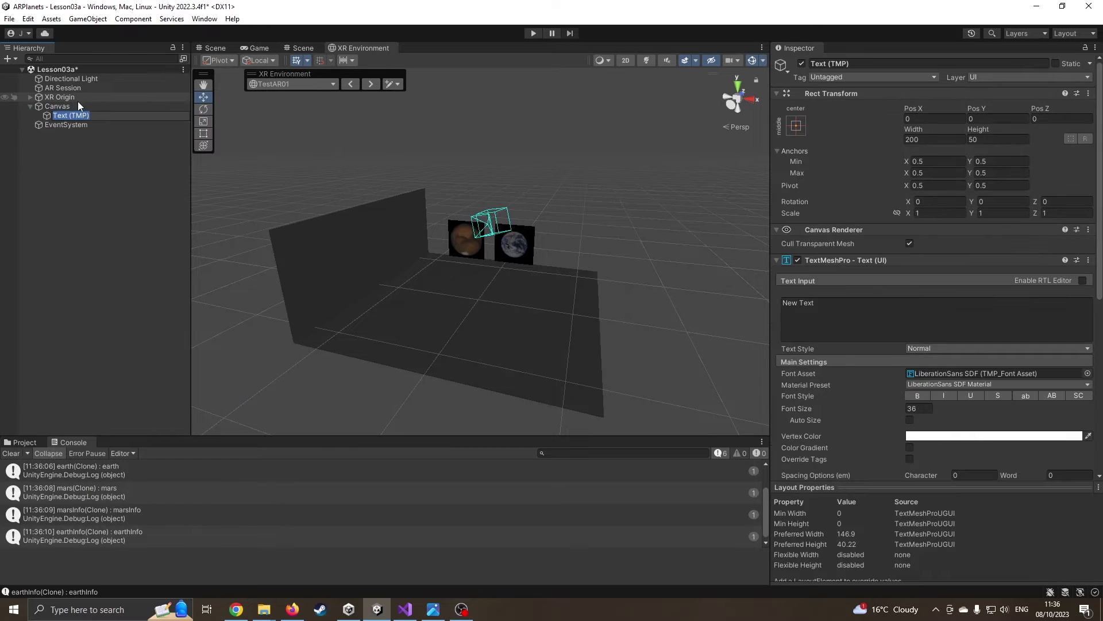
# In the canvas Scene view, move the Text (TMP) object to the canvas's top-left
pyautogui.click(60, 107)
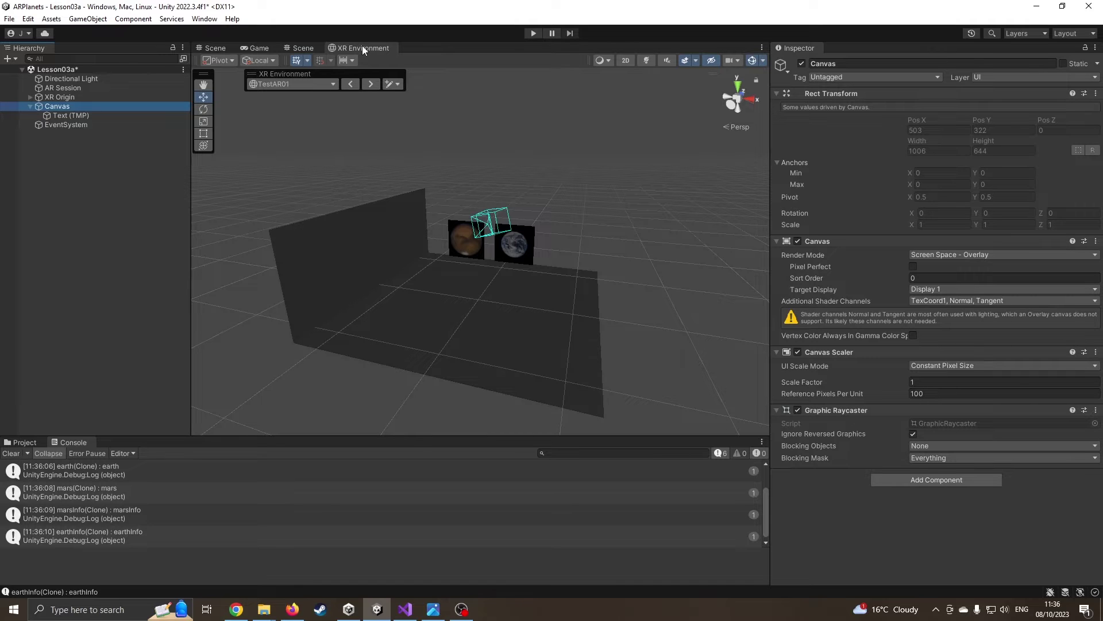
pyautogui.click(305, 48)
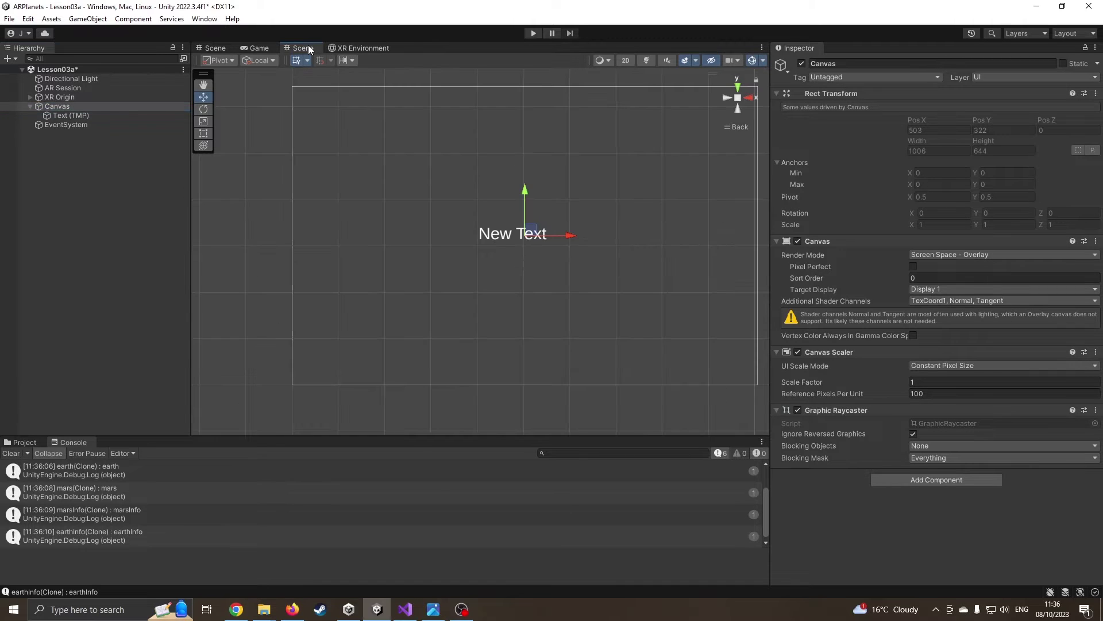
pyautogui.scroll(-1, 566, 234)
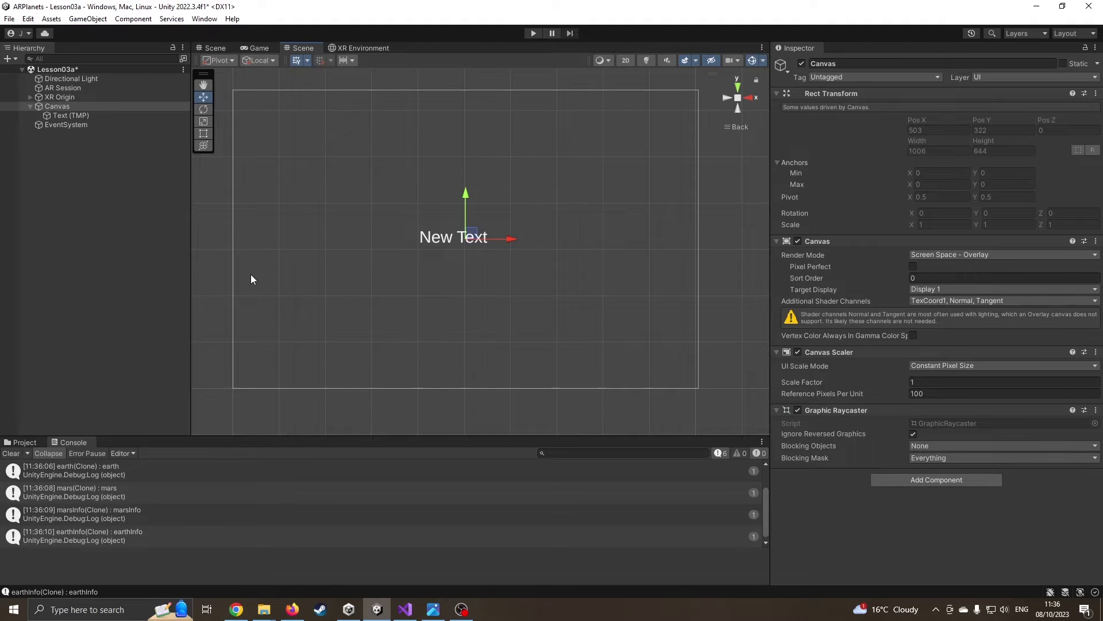
pyautogui.click(87, 115)
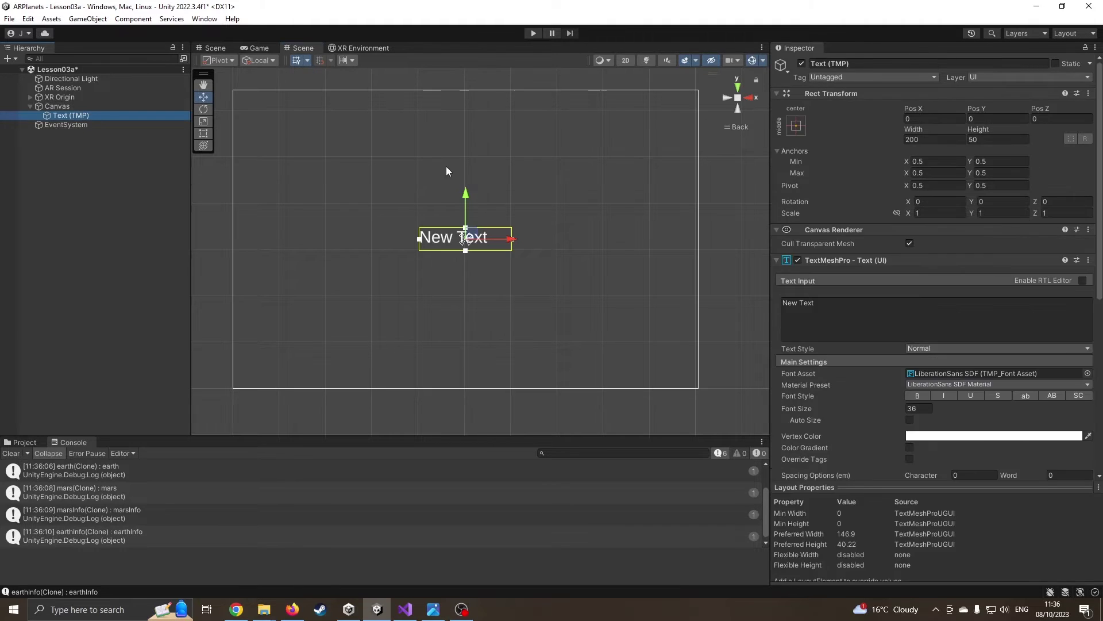
pyautogui.moveTo(468, 194); pyautogui.dragTo(474, 75)
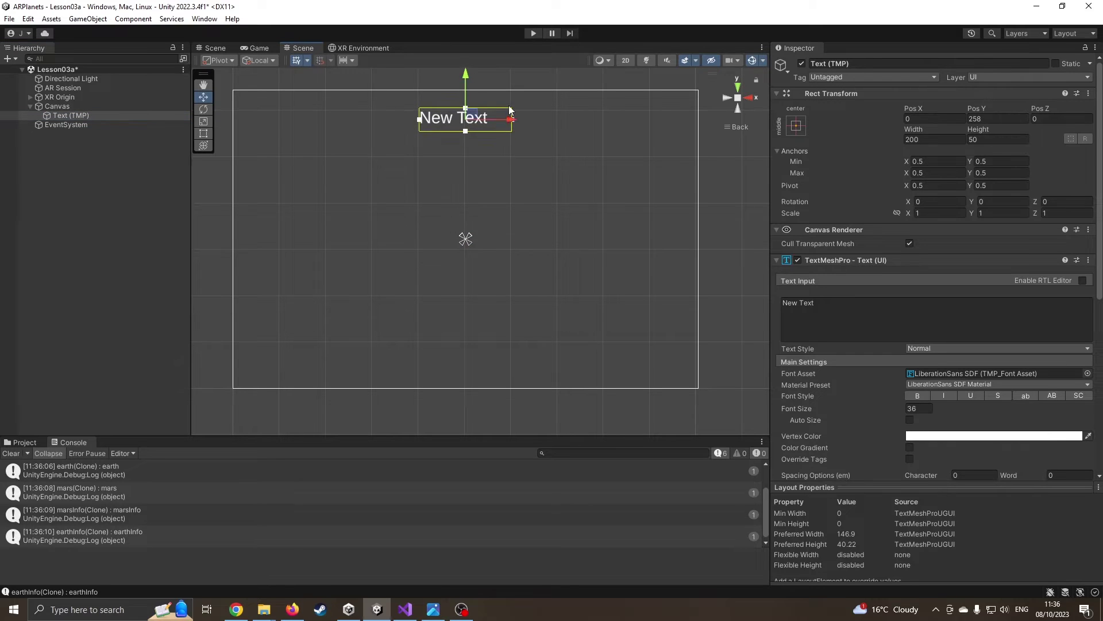
pyautogui.moveTo(513, 118); pyautogui.dragTo(346, 119)
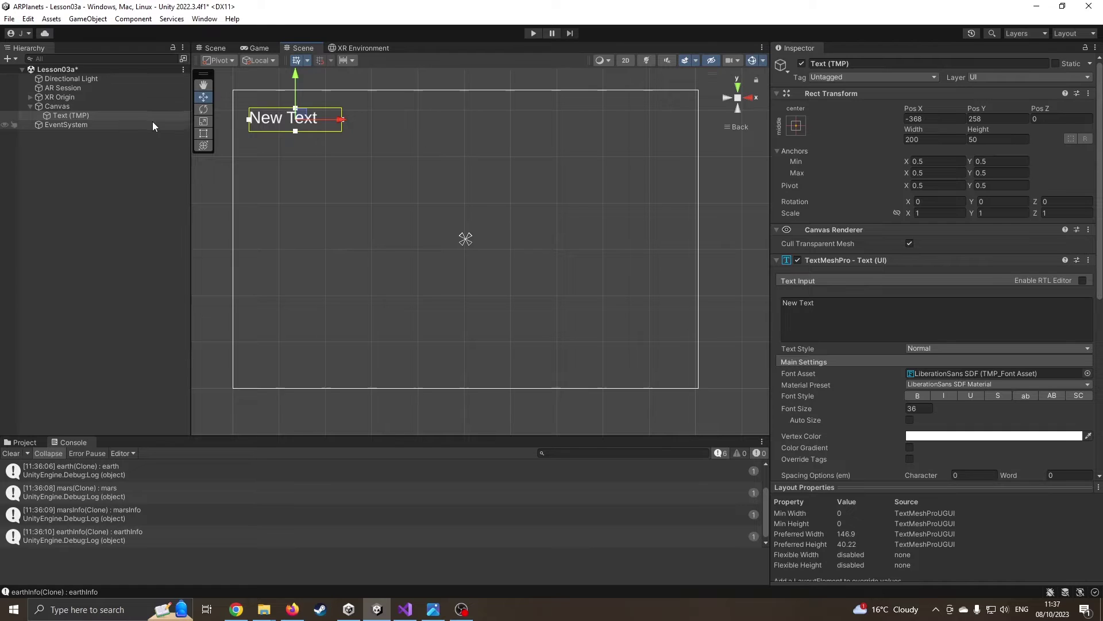
# Replace the text content 'New Text' with 'Hello AR.'
pyautogui.click(819, 310)
pyautogui.doubleClick(818, 309)
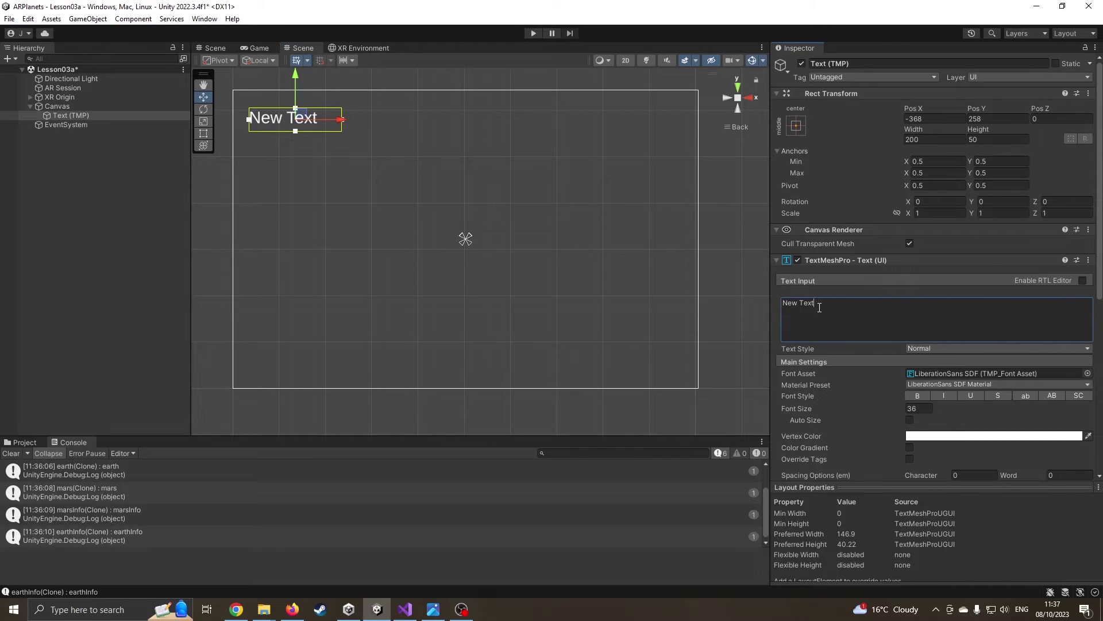
pyautogui.write('Hello AR.')
pyautogui.click(91, 116)
# Bring up the TMPEssentials.png screenshot of the TMP Importer in Photos
pyautogui.click(433, 609)
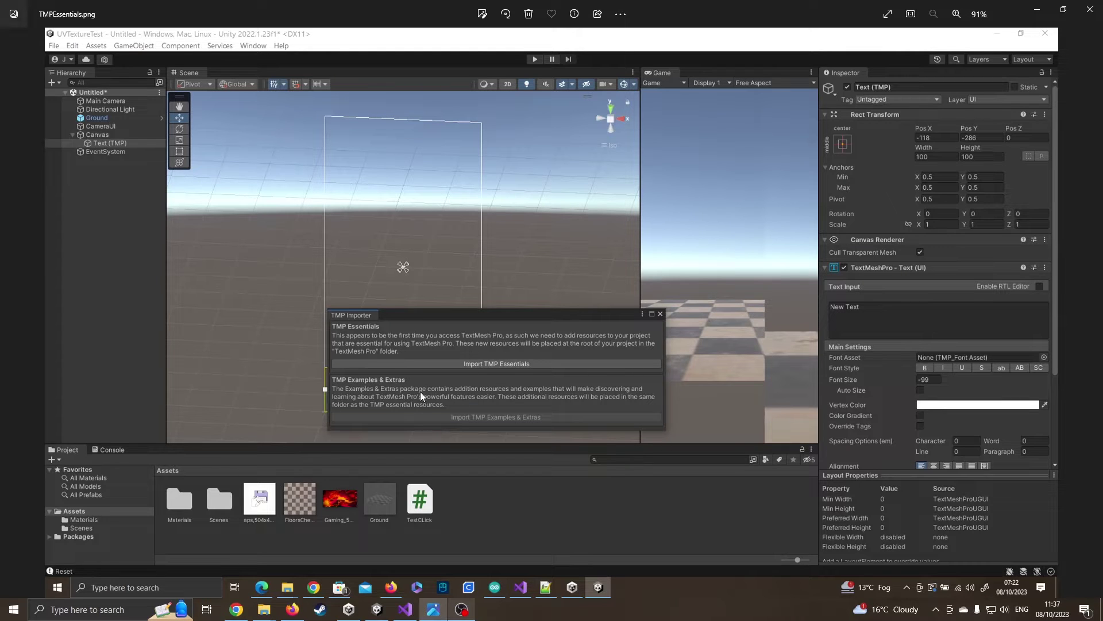
# Return to Unity and enlarge the Hello AR. text box, making it taller and wider
pyautogui.click(1036, 12)
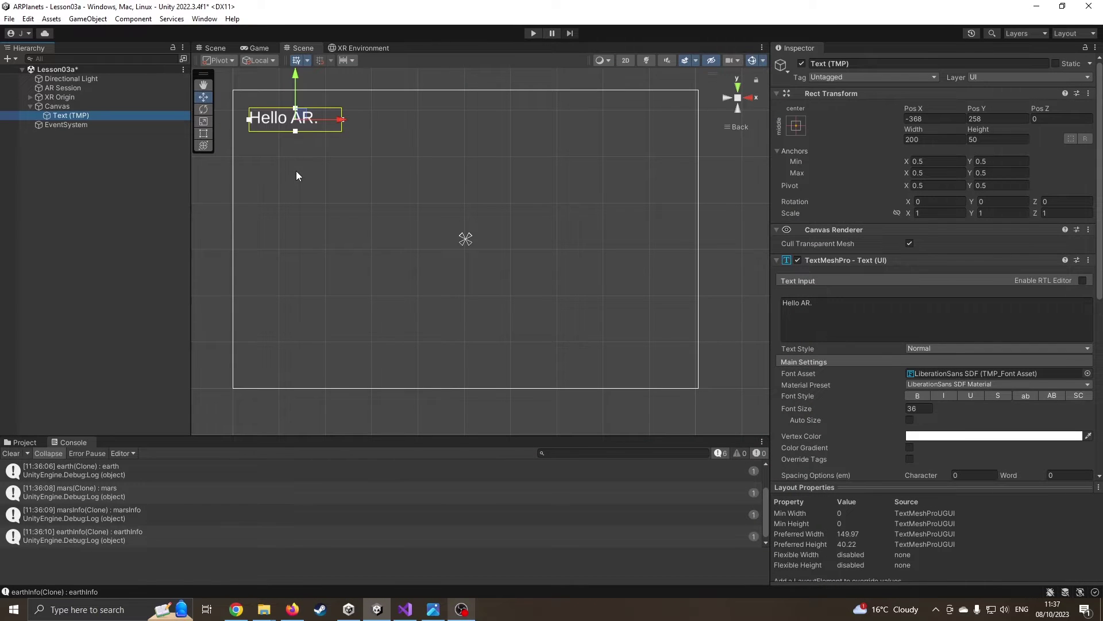
pyautogui.scroll(-10, 926, 354)
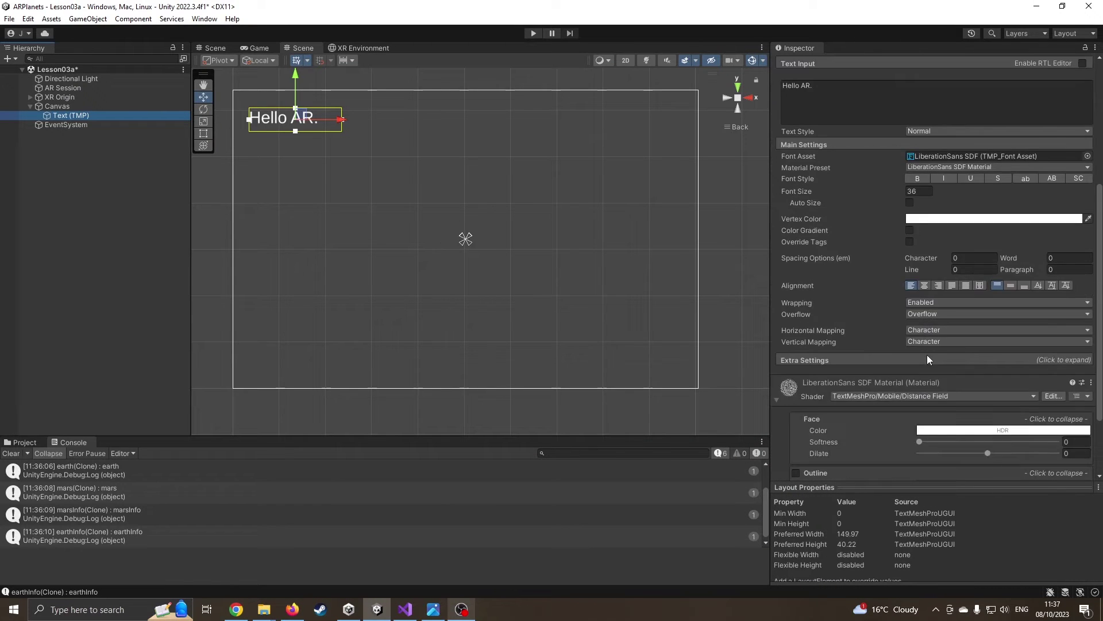
pyautogui.scroll(5, 926, 354)
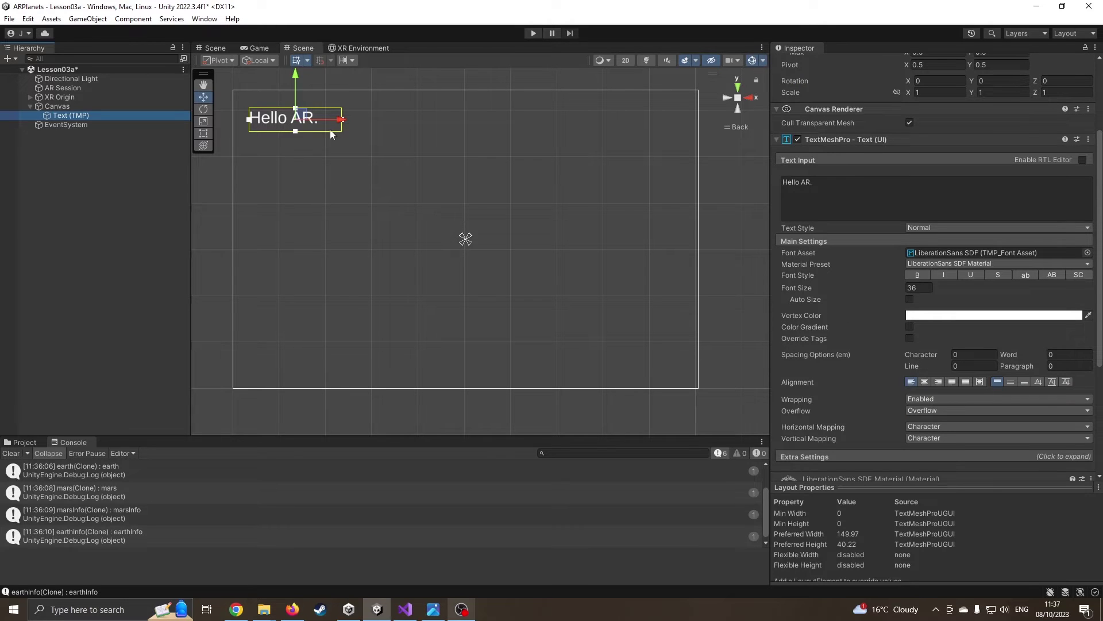
pyautogui.moveTo(343, 123)
pyautogui.mouseDown()
pyautogui.moveTo(358, 123)
pyautogui.moveTo(343, 123)
pyautogui.mouseUp()
pyautogui.click(299, 119)
pyautogui.click(299, 119)
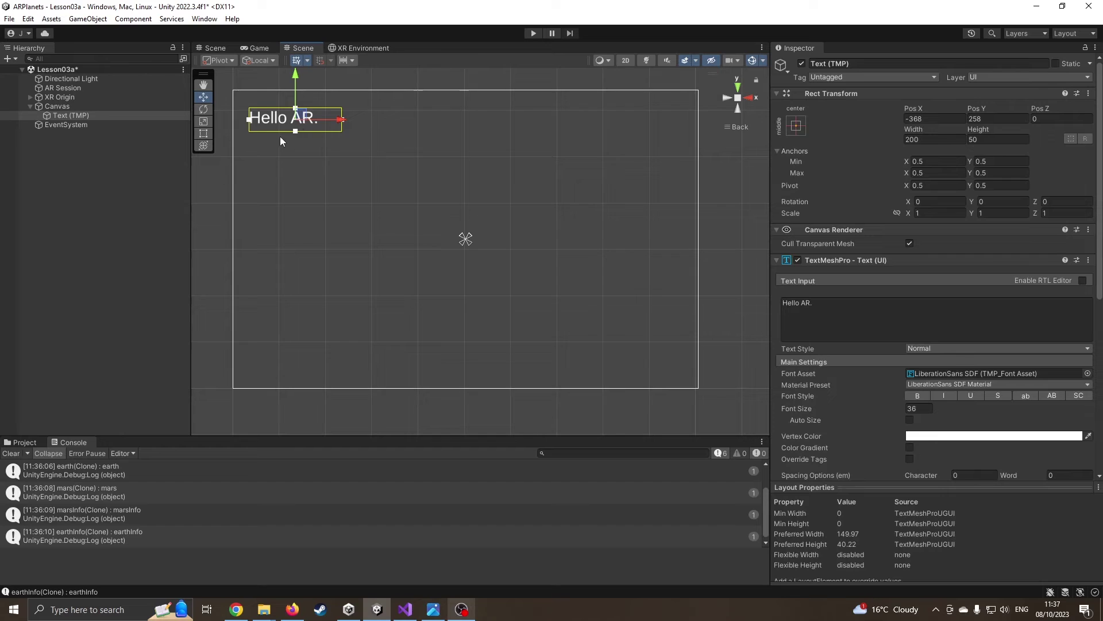
pyautogui.moveTo(295, 143); pyautogui.dragTo(426, 137)
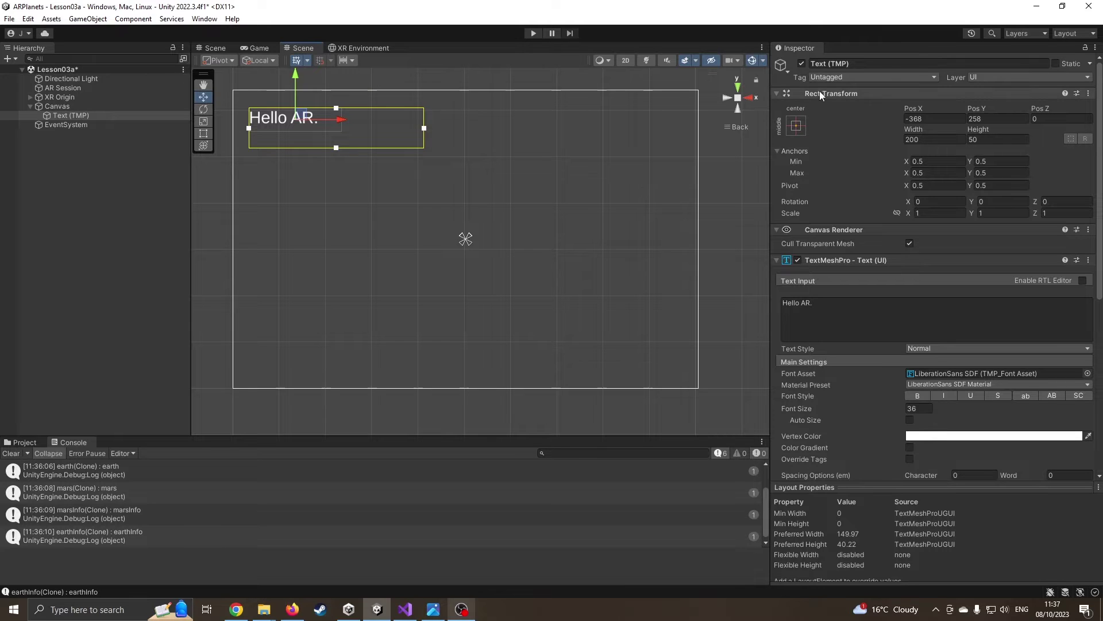
# Anchor the text to the canvas's top-left with the anchor presets, then select the Canvas
pyautogui.click(797, 124)
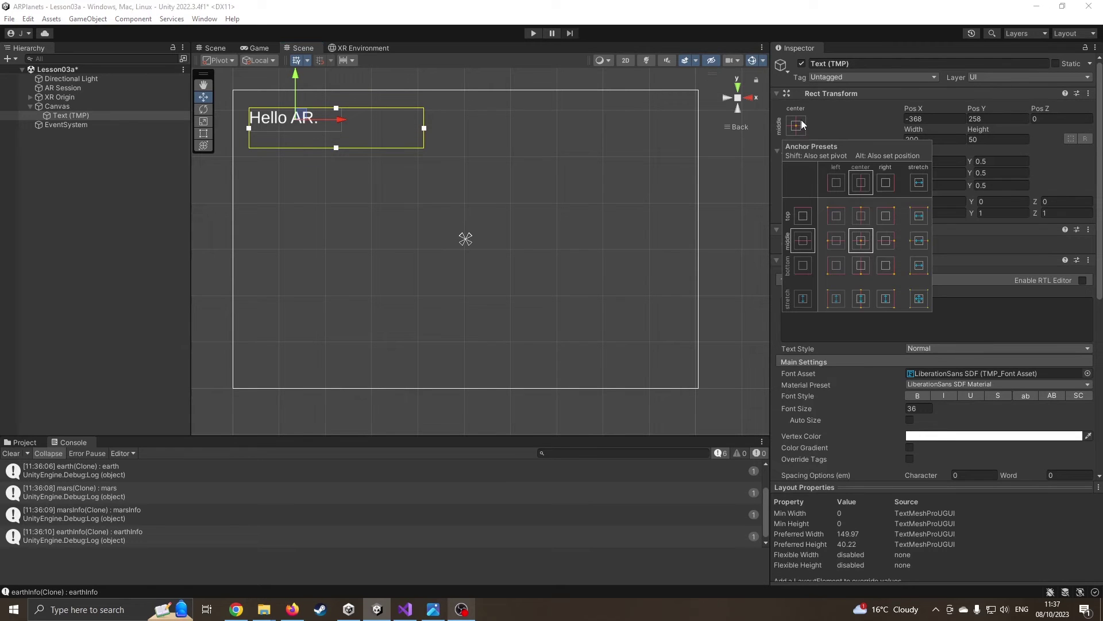
pyautogui.click(837, 216)
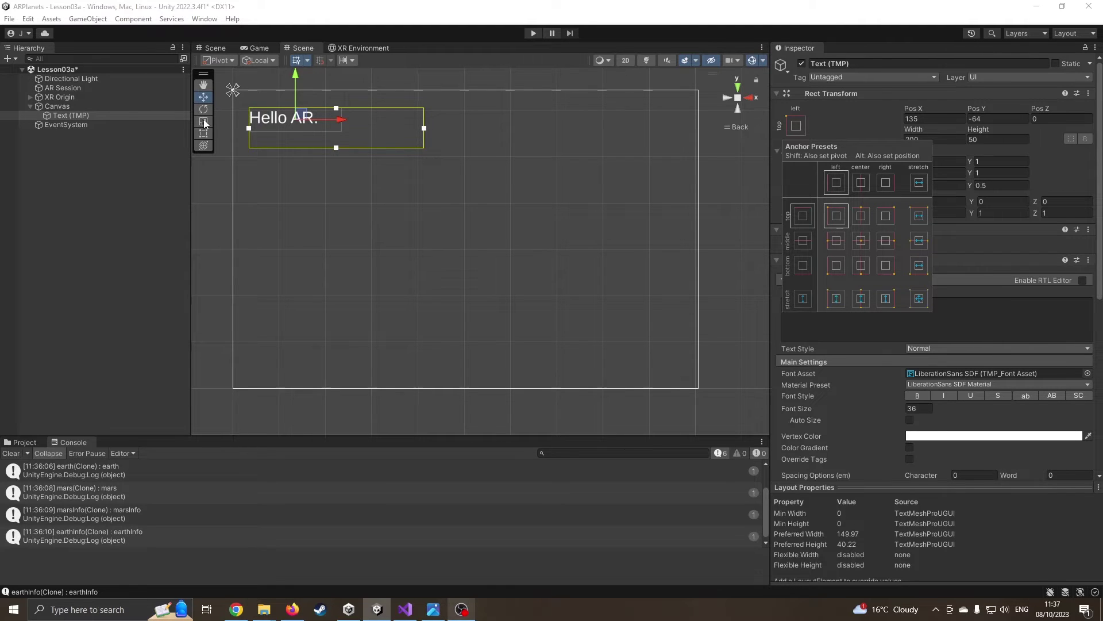
pyautogui.click(85, 106)
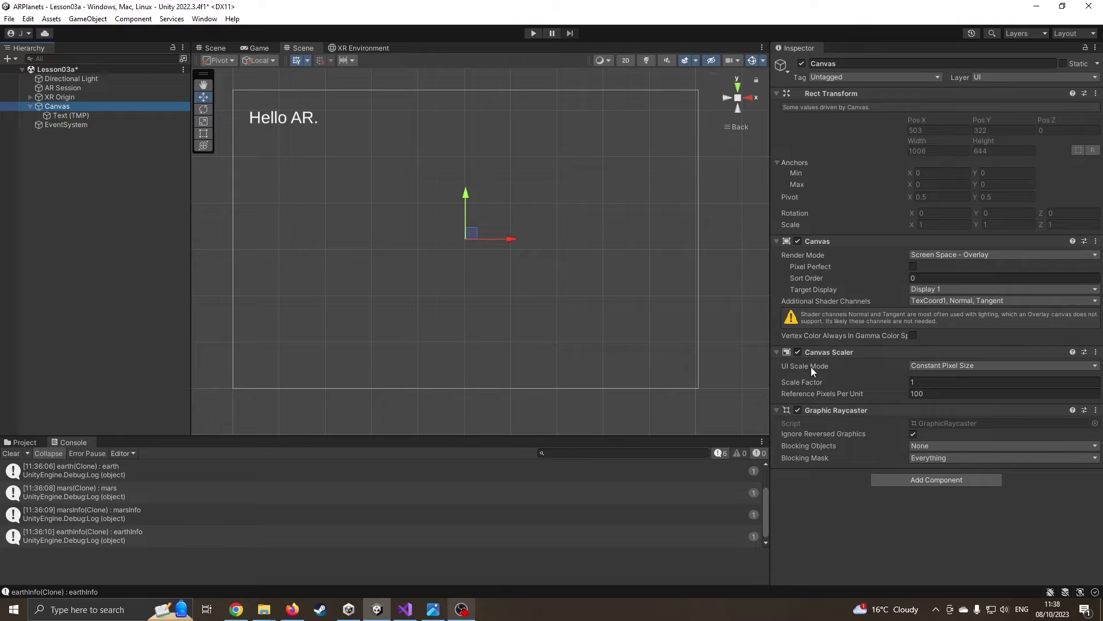
# Set Canvas Scaler to Scale With Screen Size with 800×600 reference and Expand match mode
pyautogui.click(938, 369)
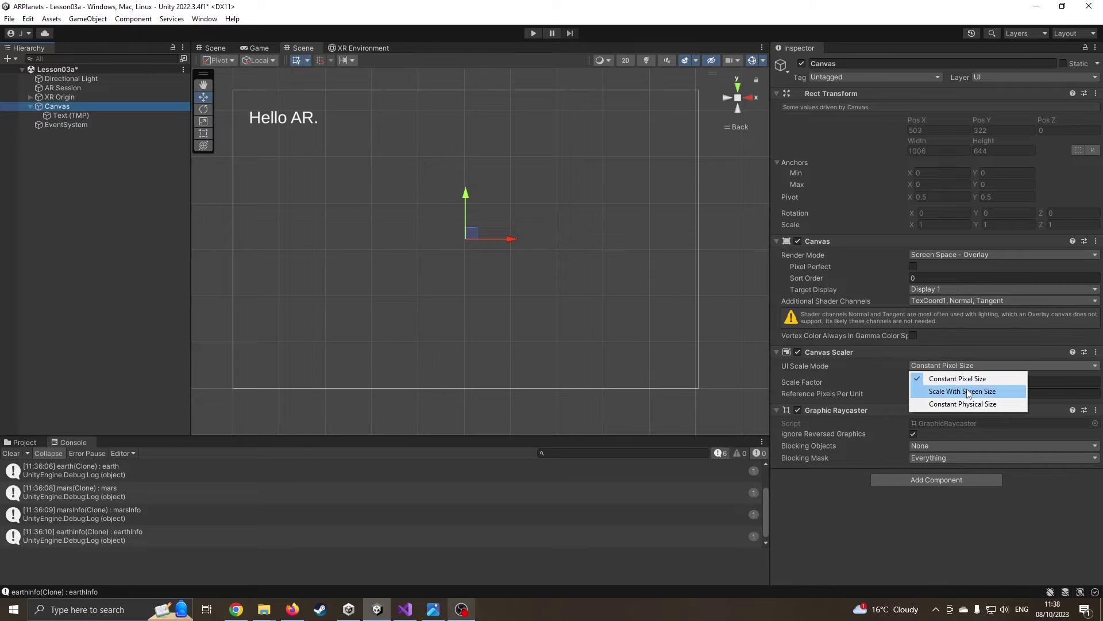
pyautogui.click(970, 393)
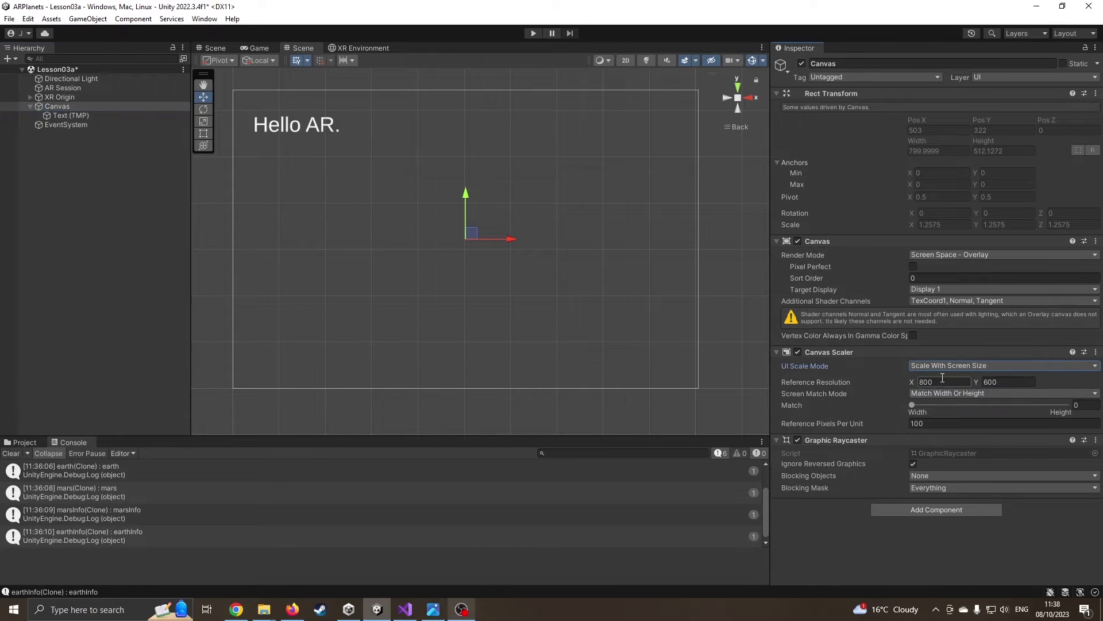
pyautogui.click(947, 395)
pyautogui.click(945, 418)
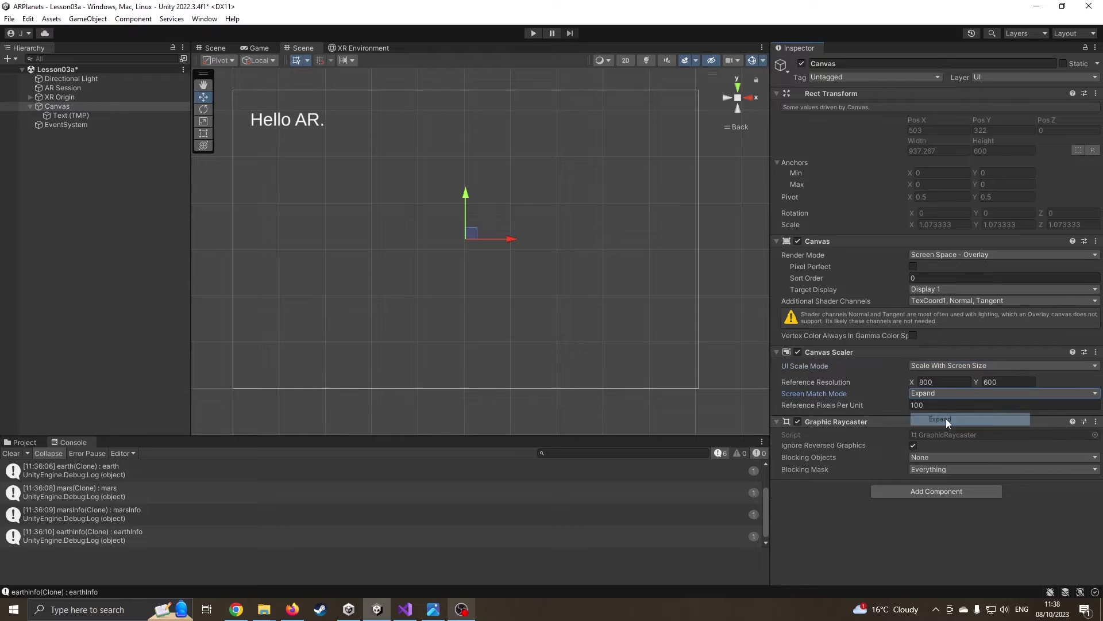
pyautogui.moveTo(767, 209)
pyautogui.mouseDown()
pyautogui.moveTo(636, 209)
pyautogui.moveTo(780, 207)
pyautogui.mouseUp()
# Add a Button - TextMeshPro to the Canvas and place it in the canvas's lower-left
pyautogui.click(361, 48)
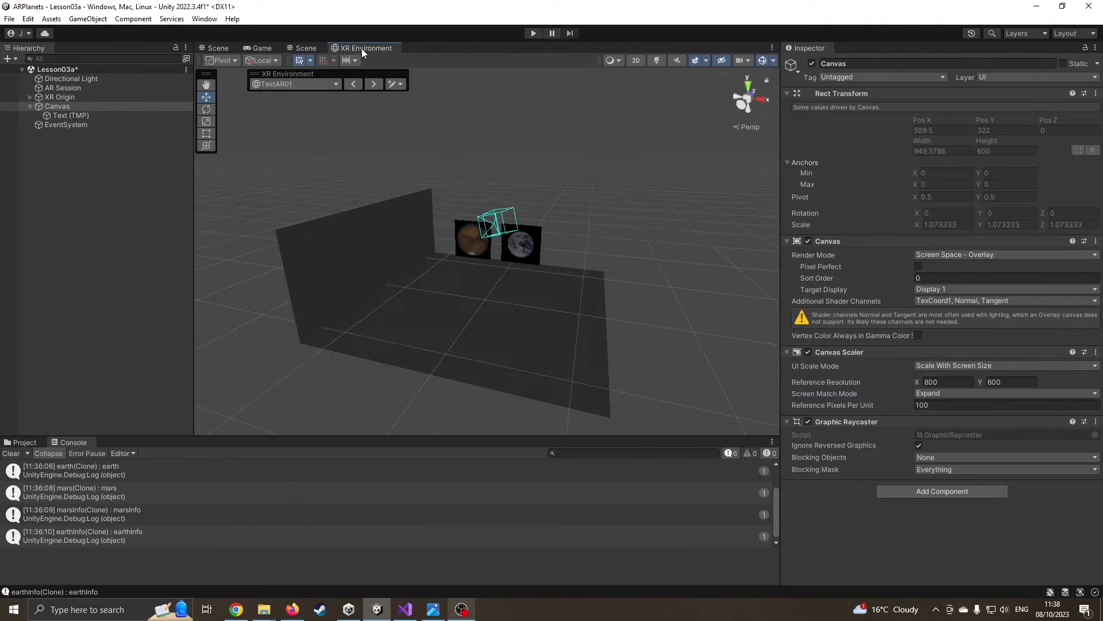
pyautogui.click(303, 49)
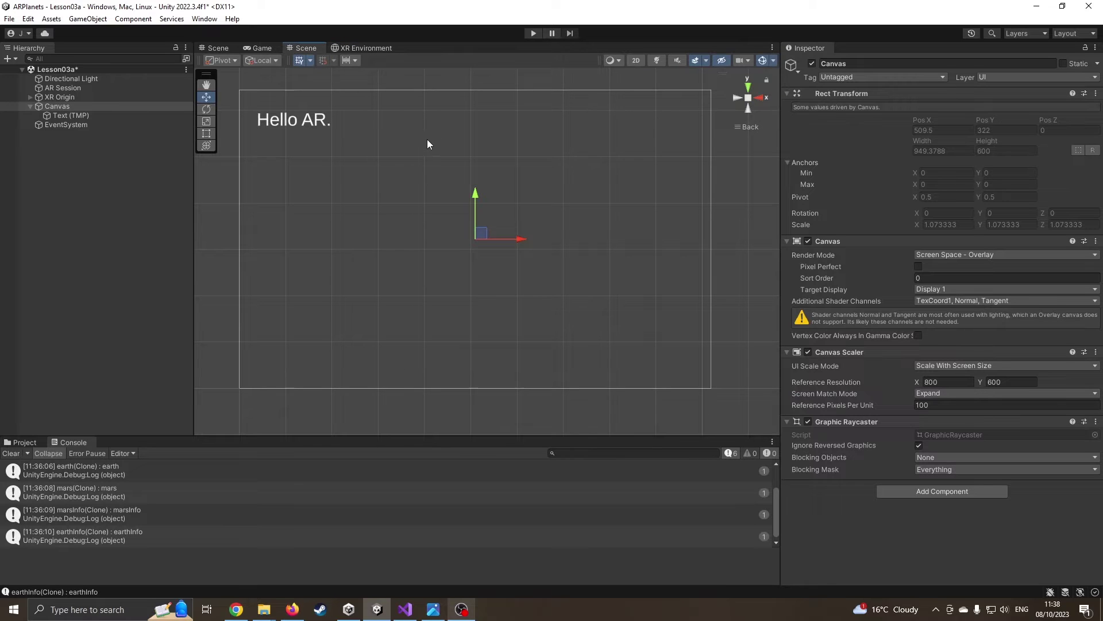
pyautogui.rightClick(74, 108)
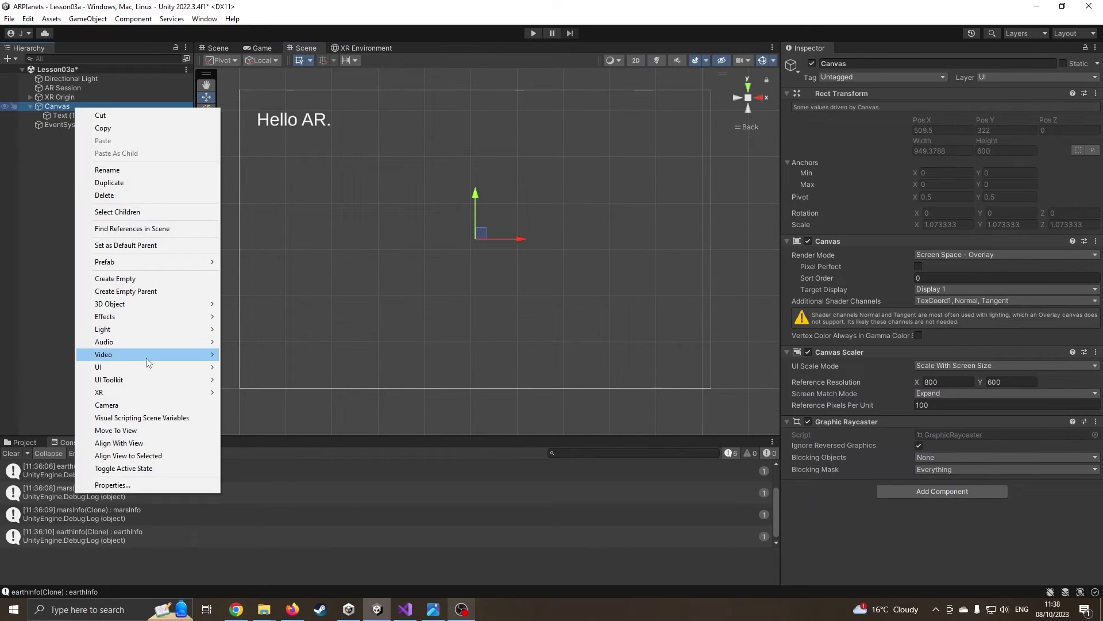
pyautogui.moveTo(157, 364)
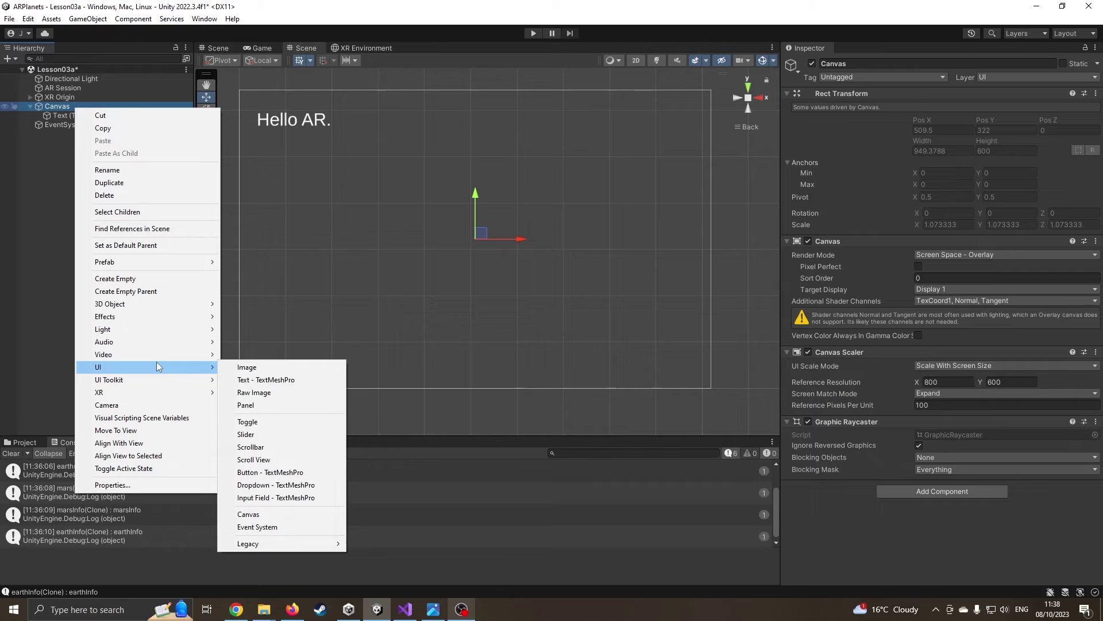
pyautogui.click(281, 472)
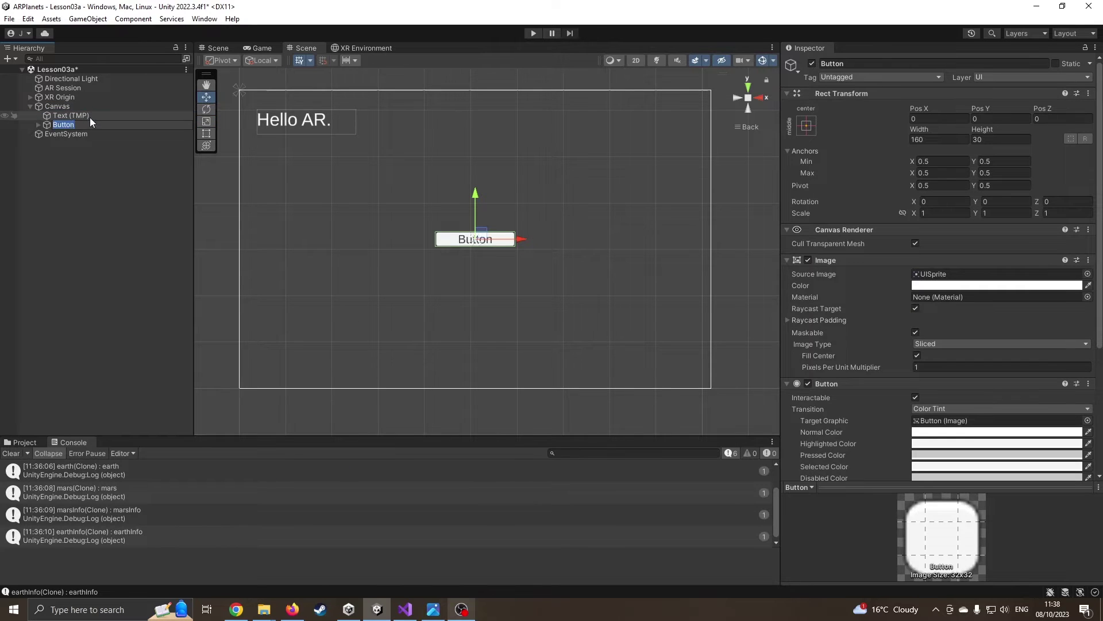
pyautogui.moveTo(91, 115); pyautogui.dragTo(90, 125)
pyautogui.moveTo(523, 238); pyautogui.dragTo(344, 238)
pyautogui.moveTo(300, 199); pyautogui.dragTo(290, 292)
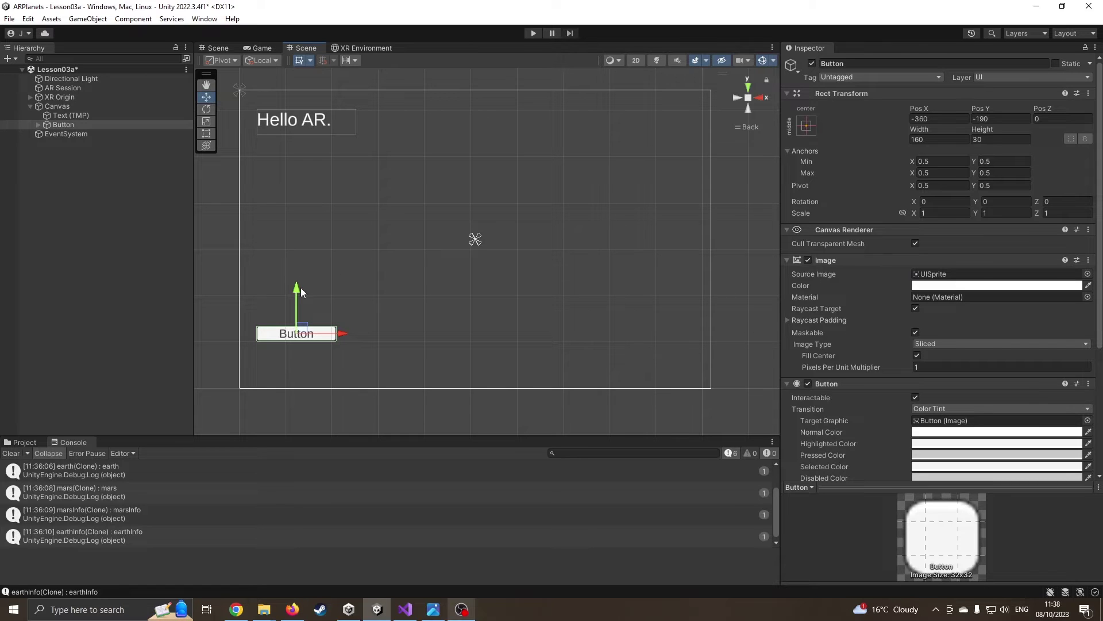
pyautogui.moveTo(298, 287); pyautogui.dragTo(297, 286)
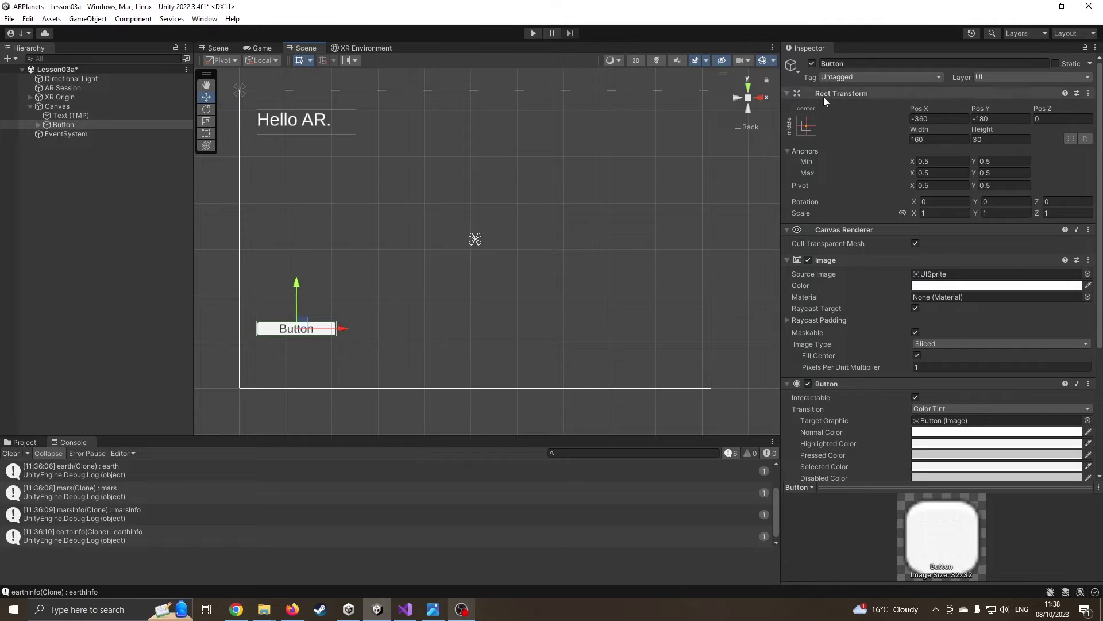
# Anchor the button to the canvas's top-left corner and start Play mode
pyautogui.click(803, 126)
pyautogui.click(847, 216)
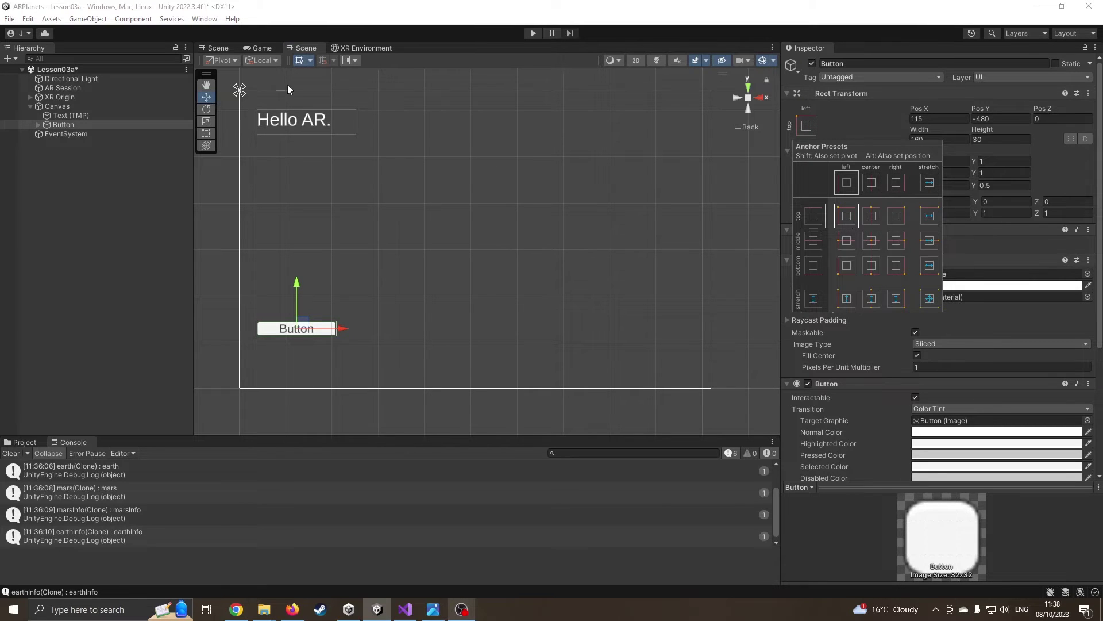
pyautogui.click(533, 34)
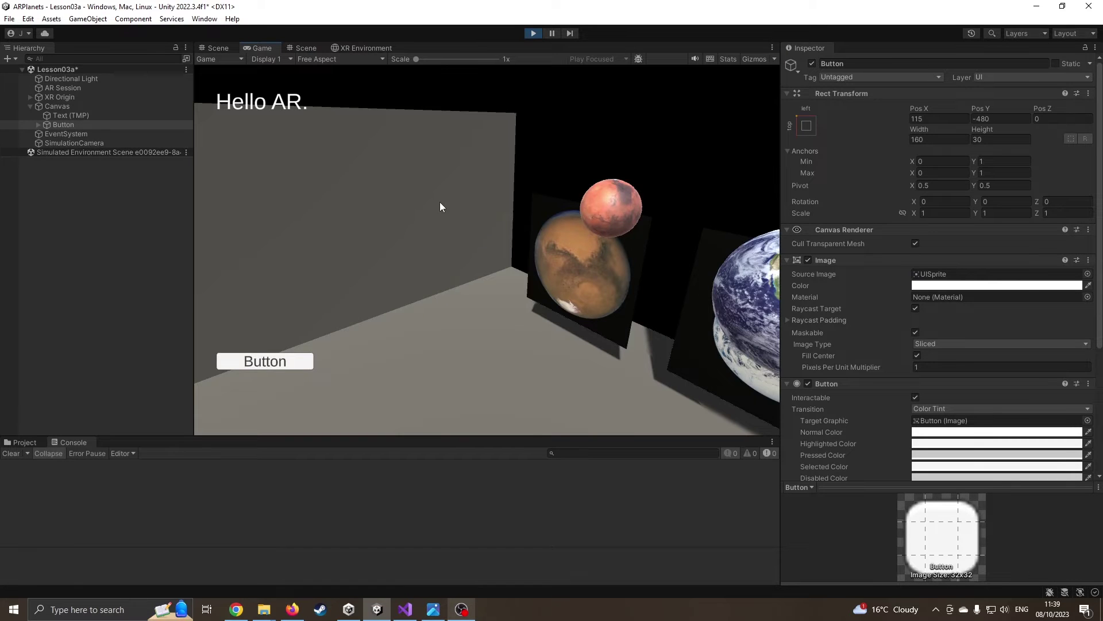
# Look around the simulated room at Mars and Earth and resize the Game view and Inspector panels
pyautogui.moveTo(441, 207); pyautogui.dragTo(693, 270, button='right')
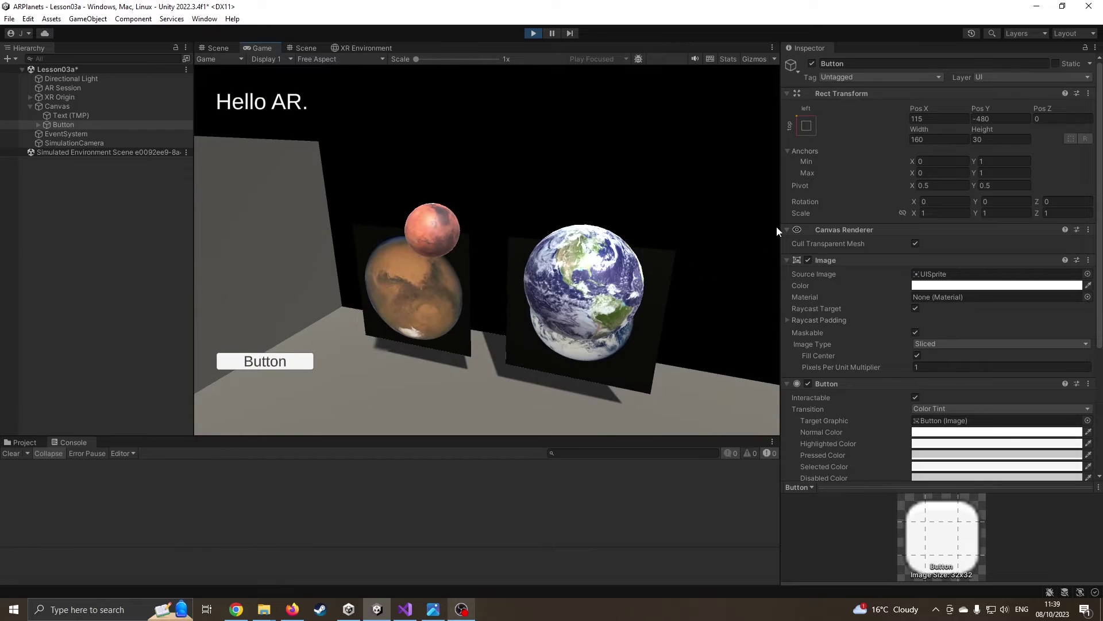
pyautogui.moveTo(779, 225); pyautogui.dragTo(743, 226)
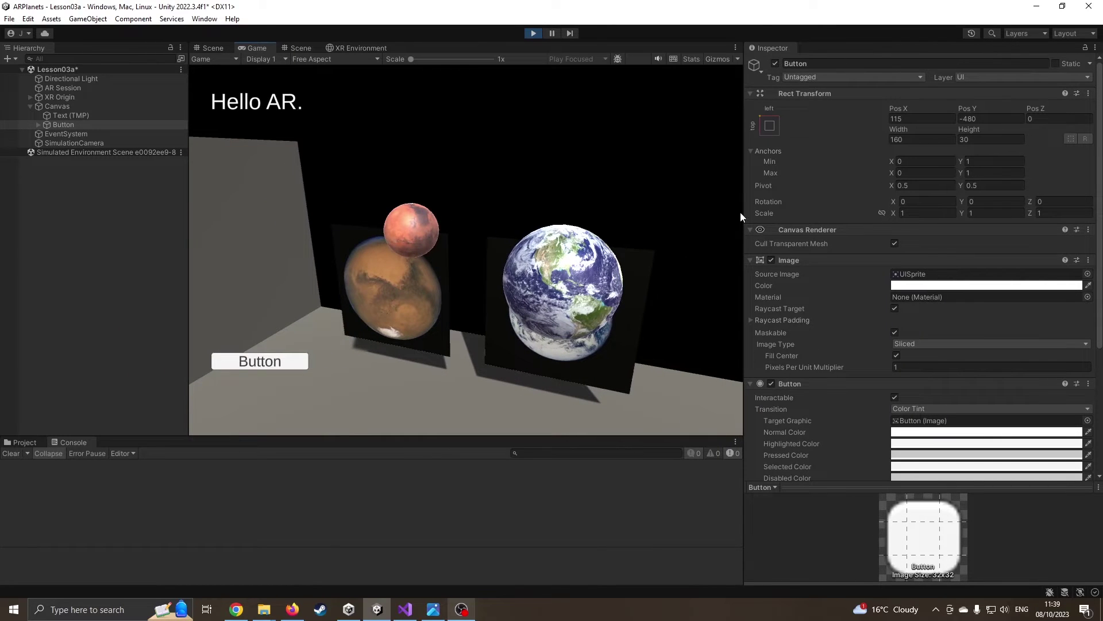
pyautogui.moveTo(743, 210); pyautogui.dragTo(377, 194)
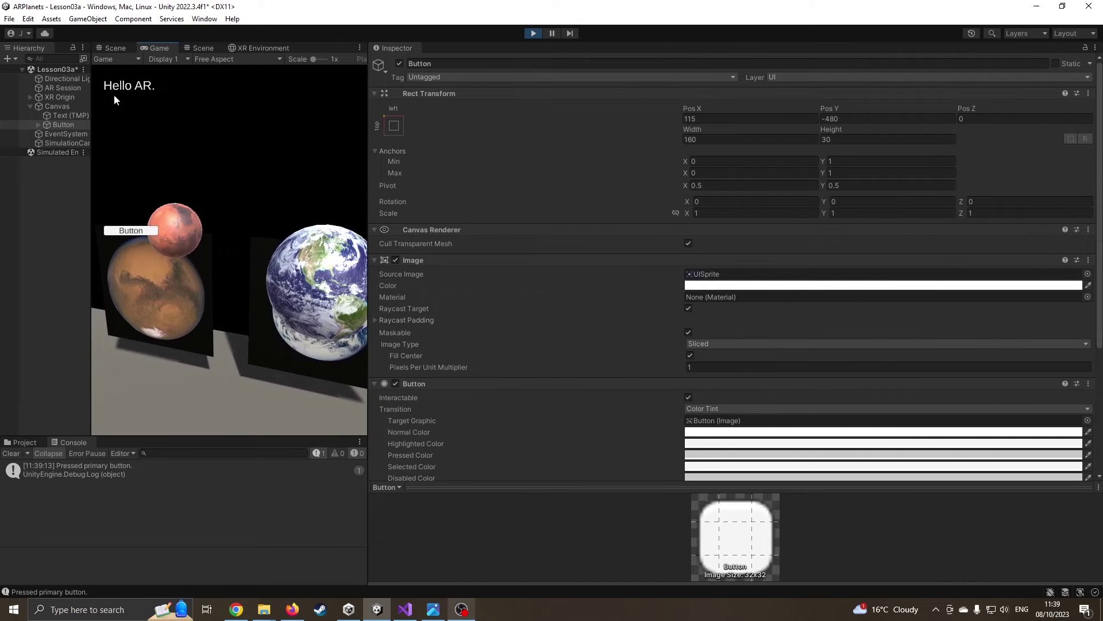
pyautogui.moveTo(370, 187); pyautogui.dragTo(843, 211)
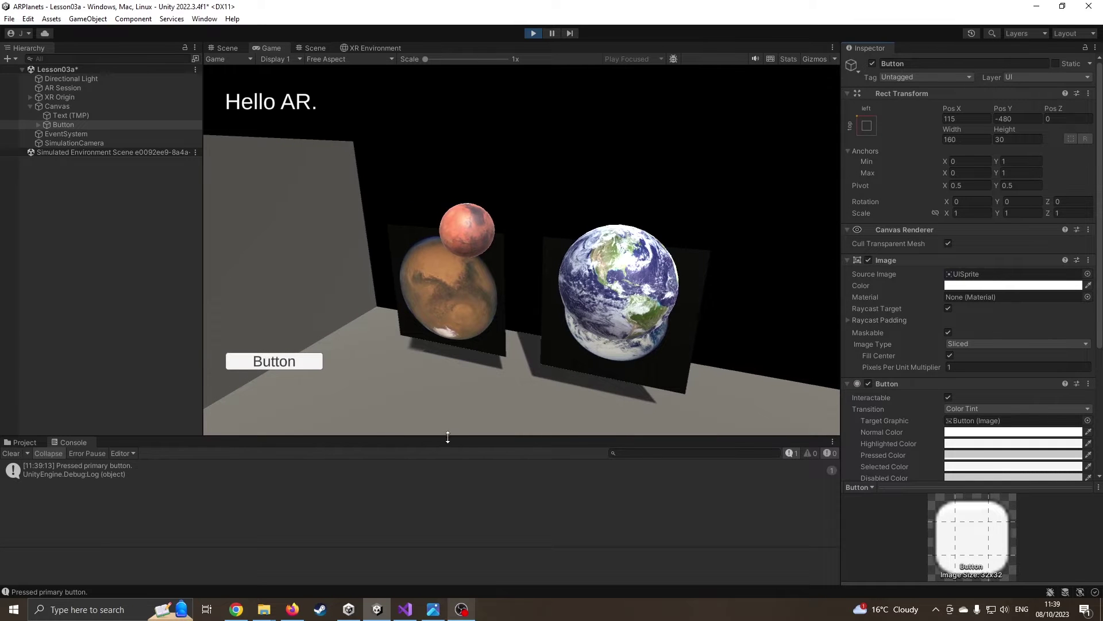
pyautogui.moveTo(447, 436); pyautogui.dragTo(457, 469)
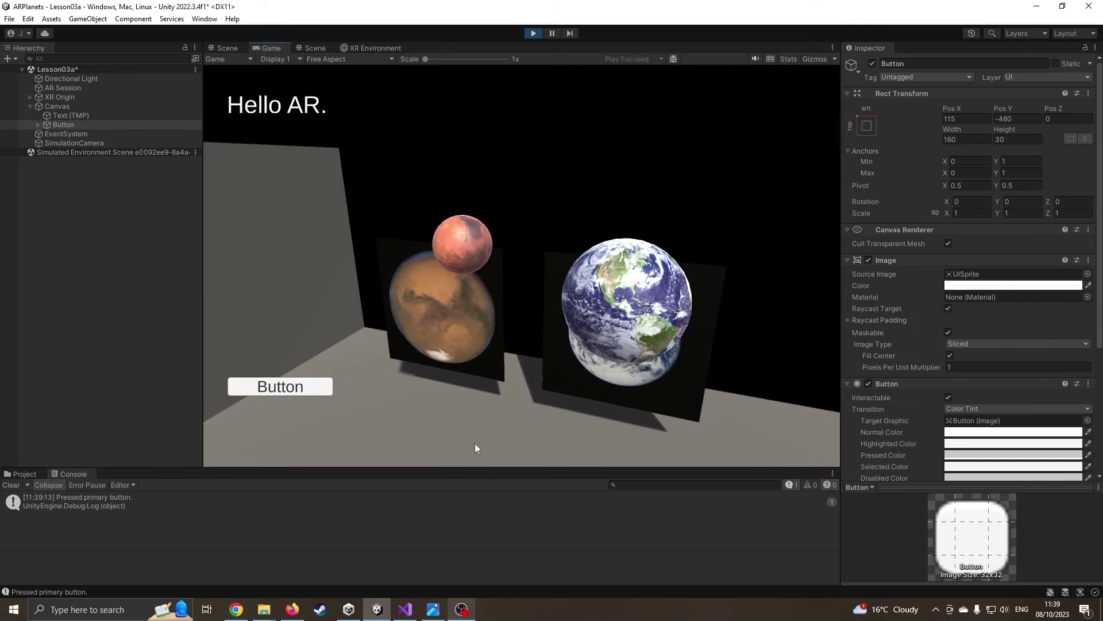
# Select the Canvas, then show the Project window and open the top-level Assets folder
pyautogui.click(69, 104)
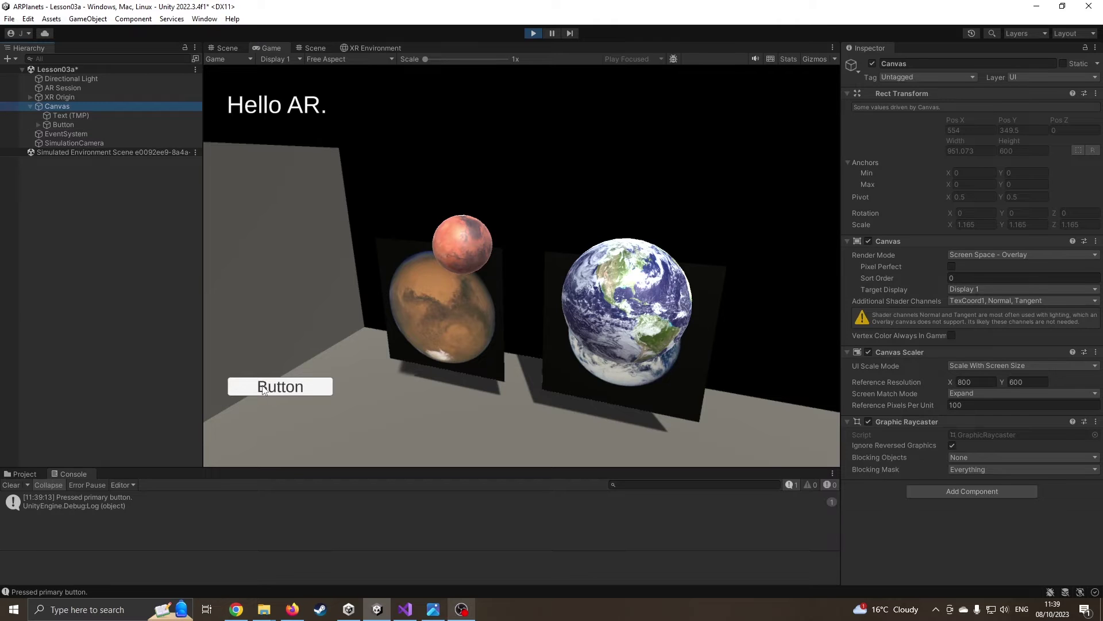
pyautogui.click(22, 474)
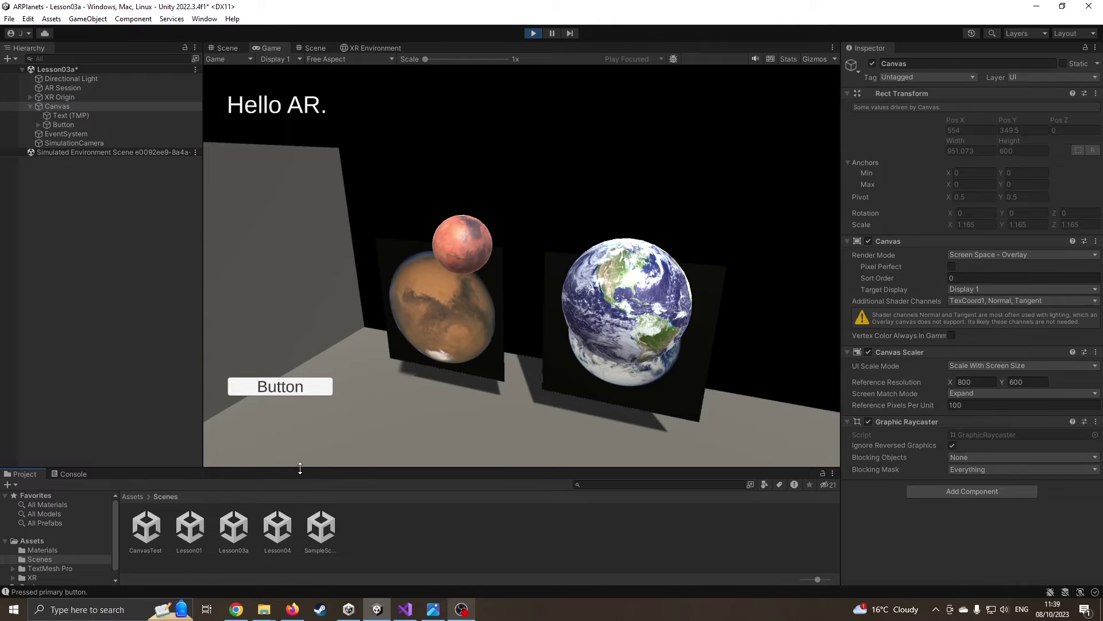
pyautogui.moveTo(300, 466); pyautogui.dragTo(173, 405)
pyautogui.click(130, 434)
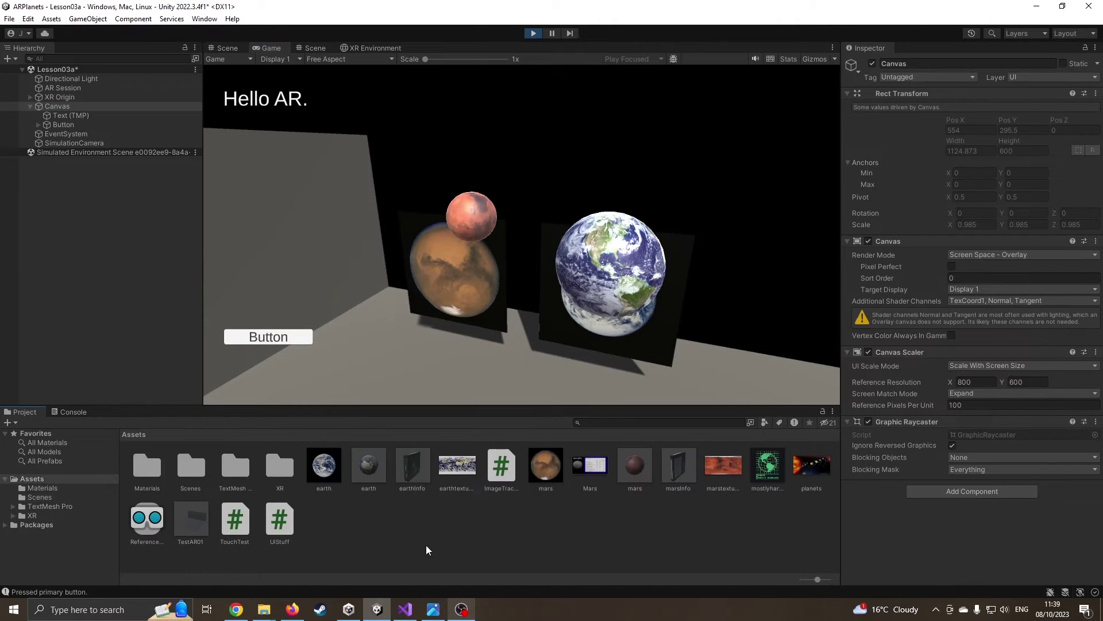
# Create a new C# script in Assets named ButtonTest
pyautogui.rightClick(381, 525)
pyautogui.moveTo(500, 198)
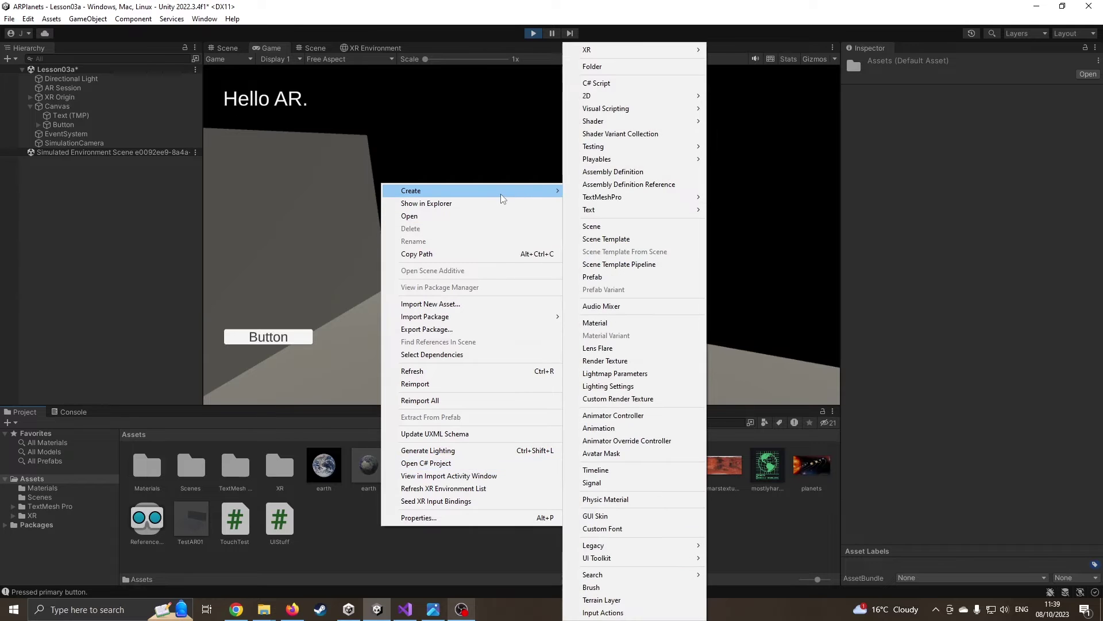
pyautogui.click(597, 82)
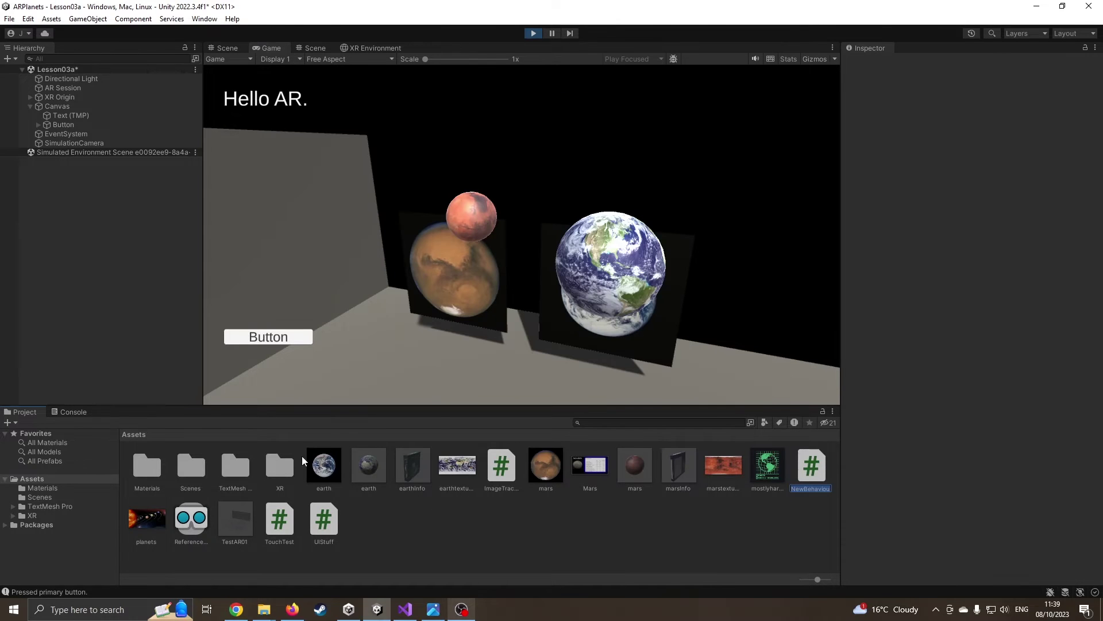
pyautogui.write('Bu')
pyautogui.press('Return')
# Open ButtonTest in Visual Studio and add blank lines after the Update method
pyautogui.doubleClick(327, 468)
pyautogui.click(279, 380)
pyautogui.press('Return')
pyautogui.press('Return')
pyautogui.press('Return')
pyautogui.press('Up')
# Add an empty public void ClickButton() method below Update
pyautogui.write('public ')
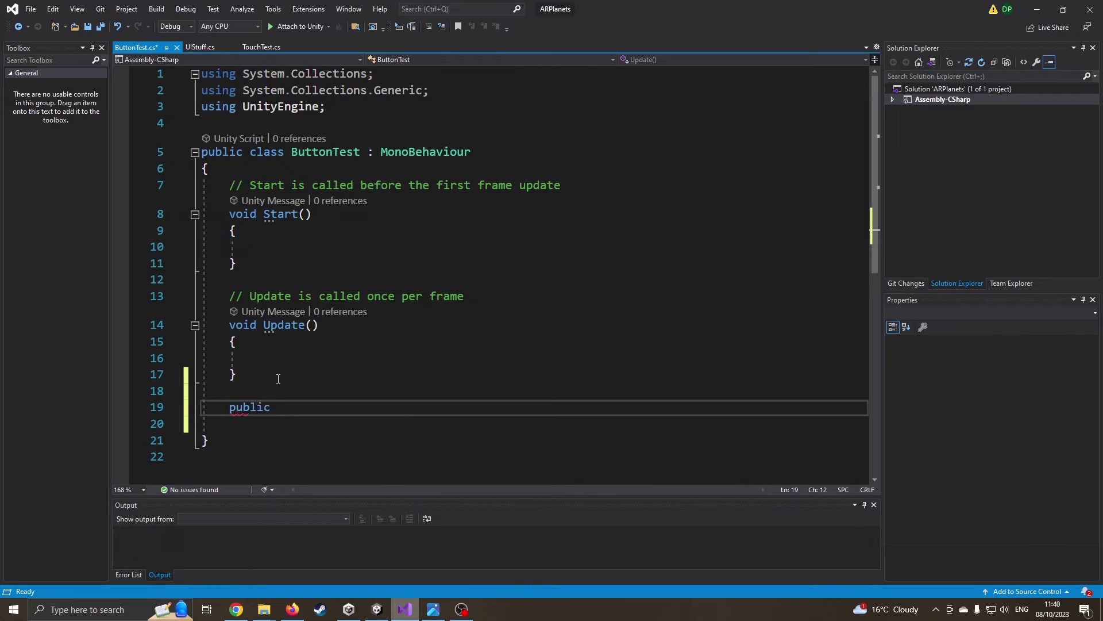
pyautogui.write('Clic')
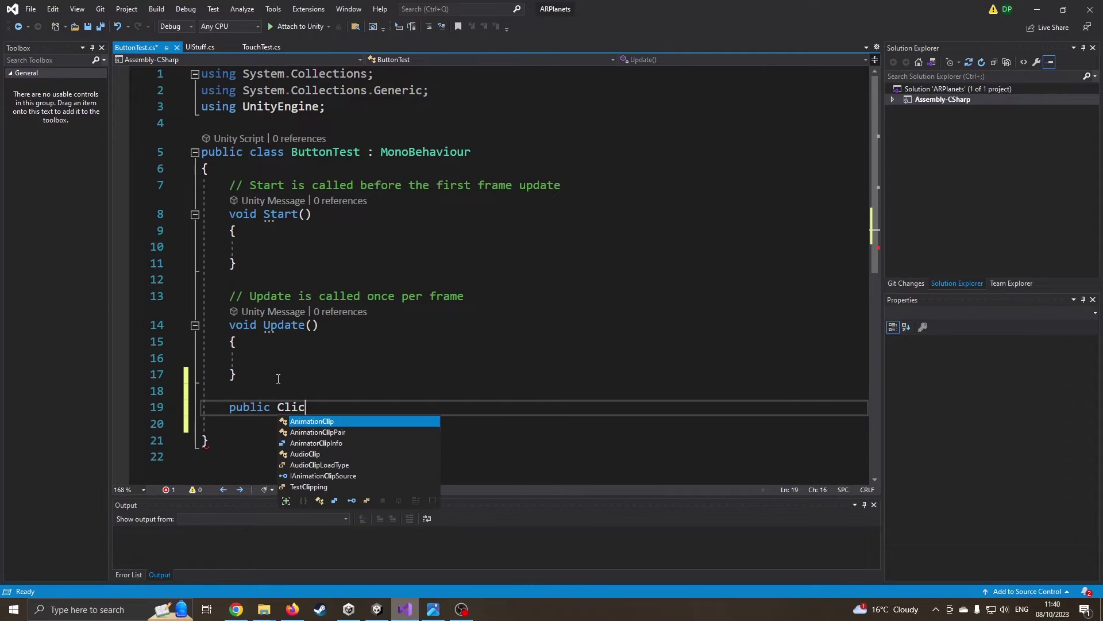
pyautogui.write('kButton()')
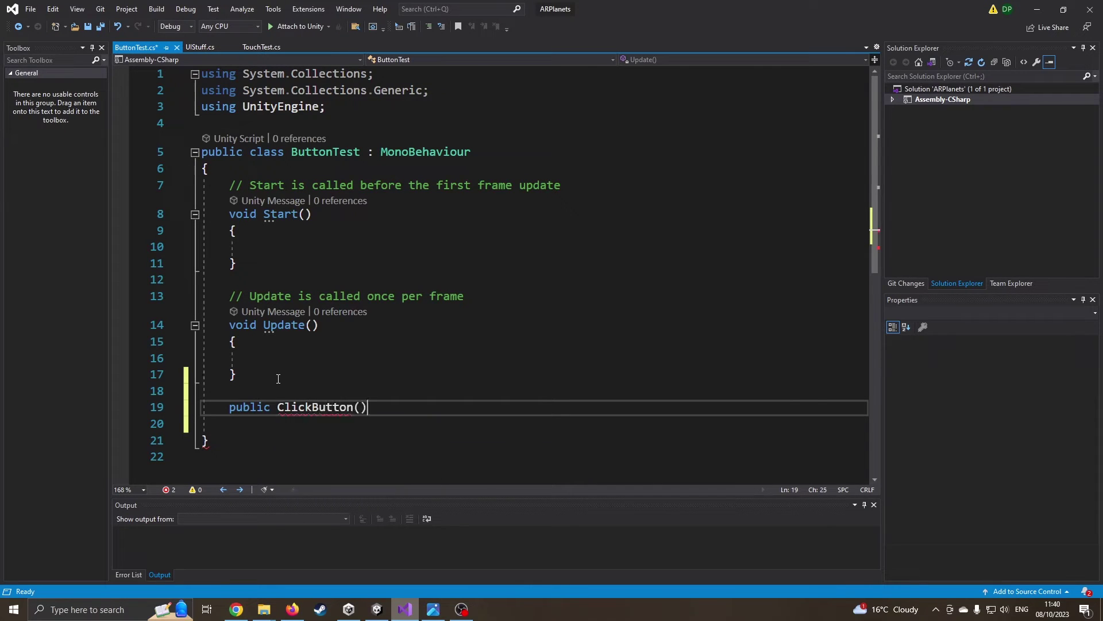
pyautogui.press('Return')
pyautogui.write('{')
pyautogui.press('Return')
pyautogui.press('Up')
pyautogui.press('Up')
pyautogui.press('Right')
pyautogui.press('Right')
pyautogui.press('Right')
pyautogui.write('void')
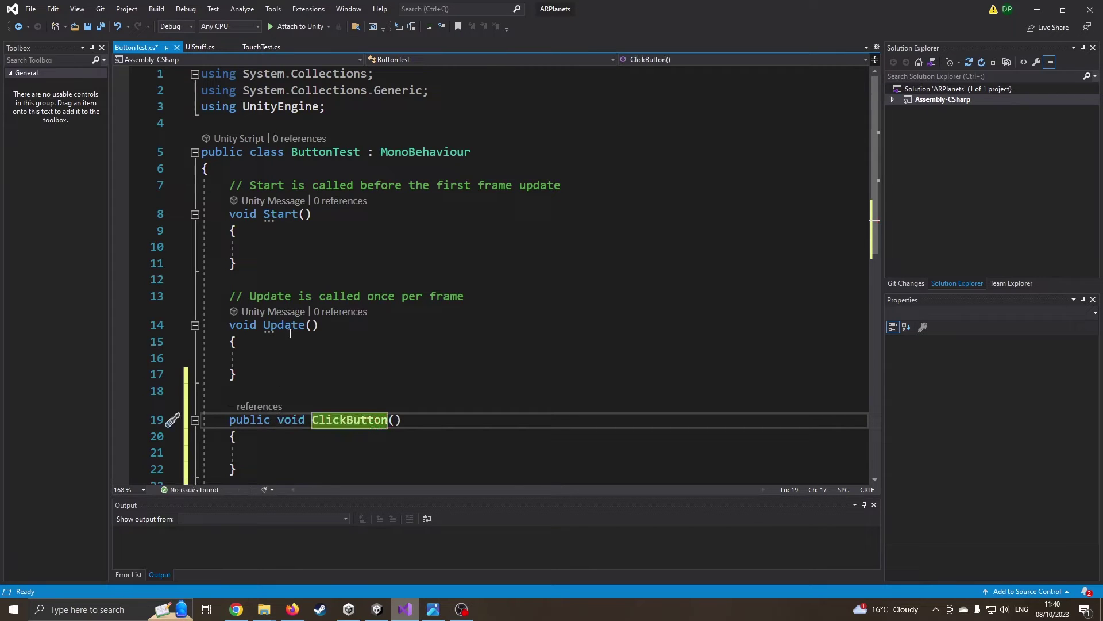
pyautogui.click(276, 424)
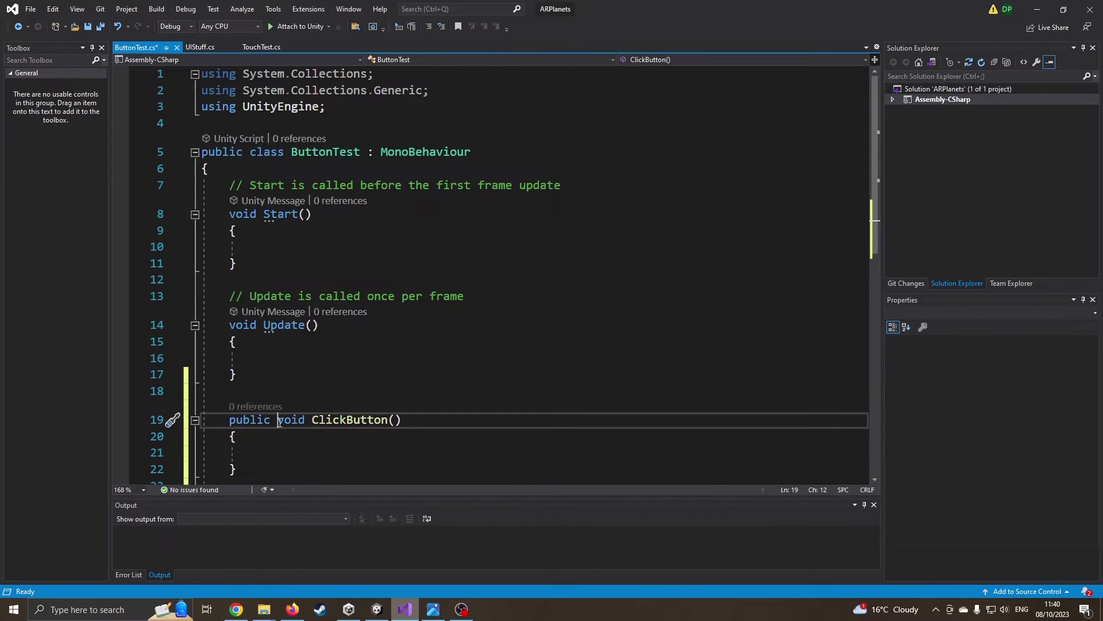
pyautogui.scroll(-1, 286, 422)
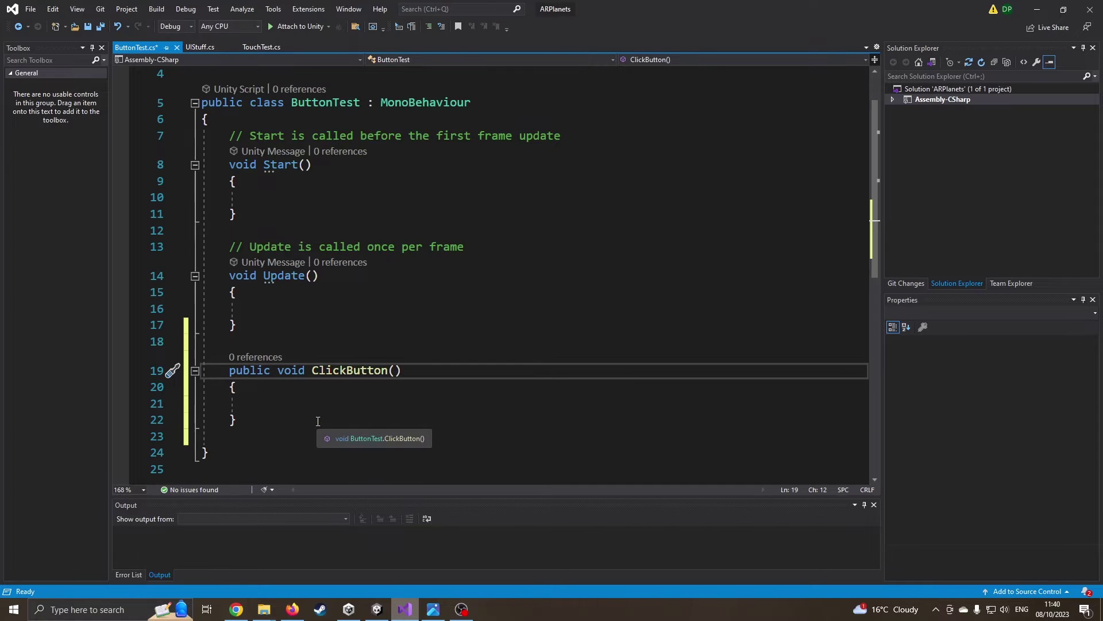
pyautogui.click(282, 402)
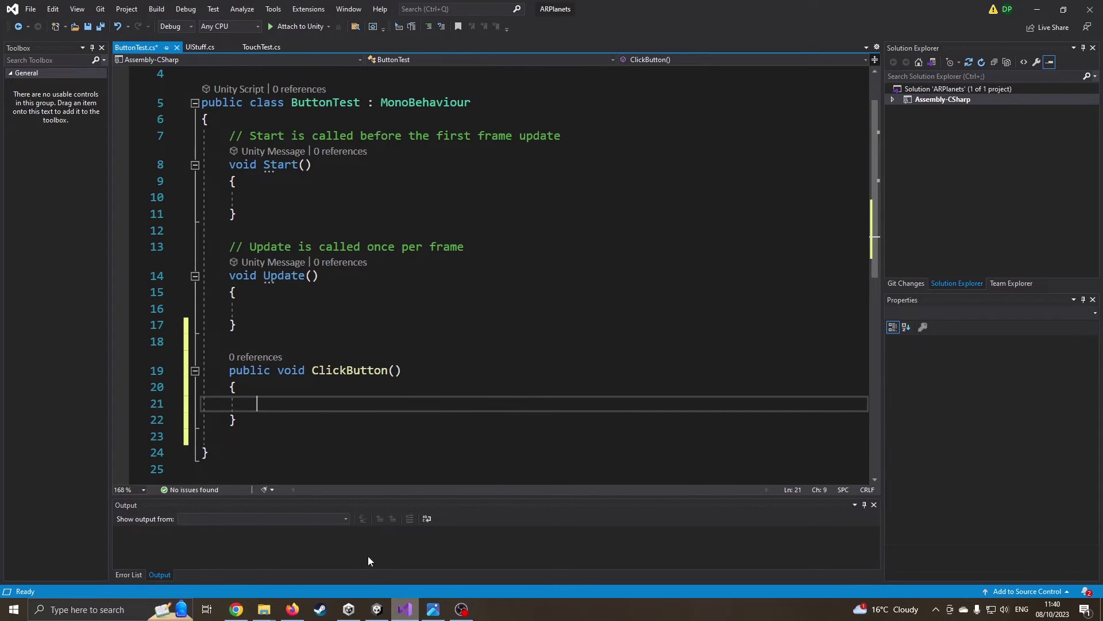
# Add a 'using TMPro;' directive below the existing using lines
pyautogui.click(376, 609)
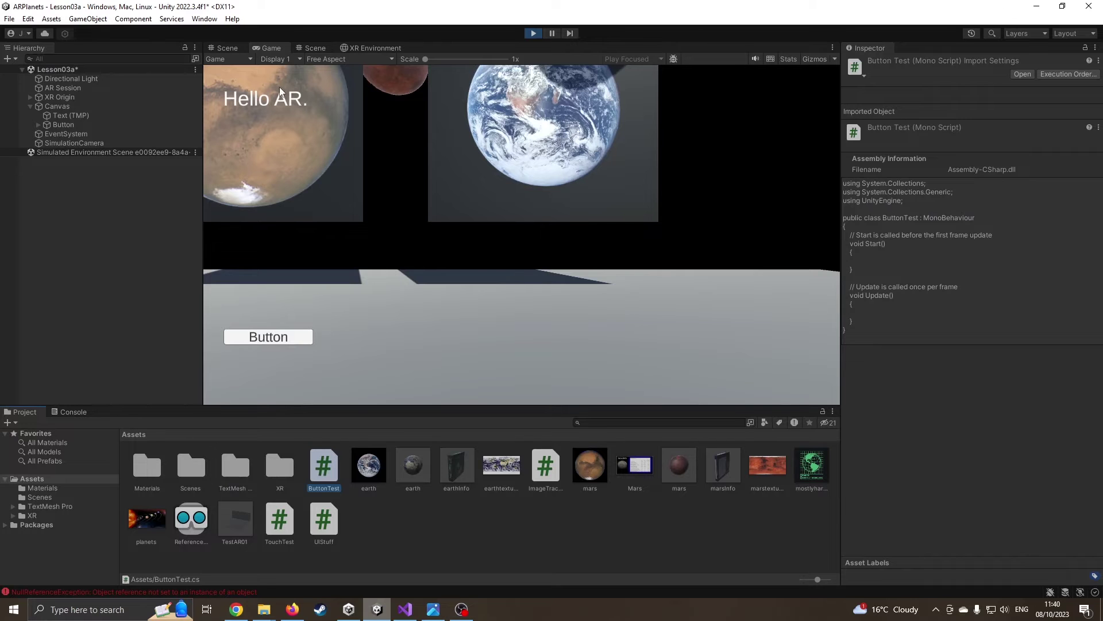
pyautogui.click(405, 609)
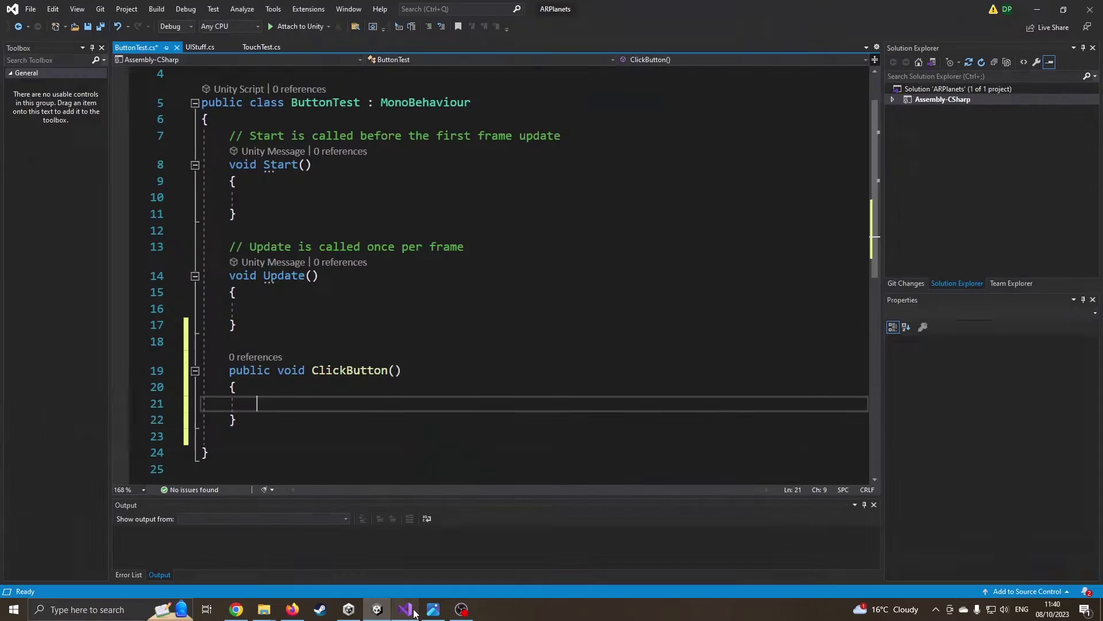
pyautogui.scroll(1, 339, 231)
pyautogui.click(319, 123)
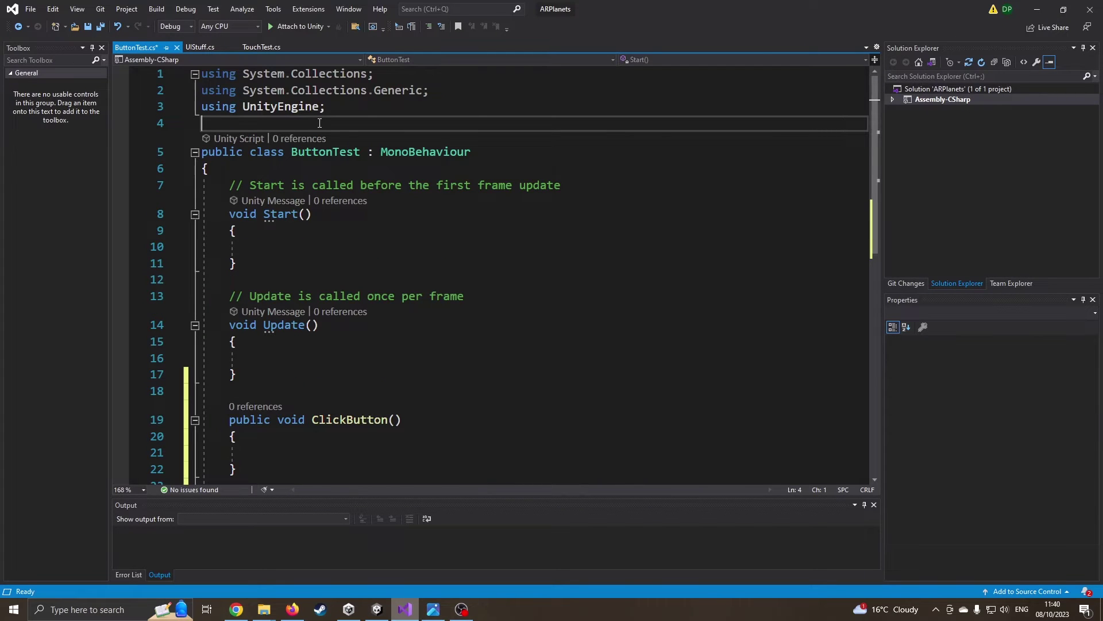
pyautogui.press('Return')
pyautogui.press('Return')
pyautogui.press('Up')
pyautogui.write('using TMPro')
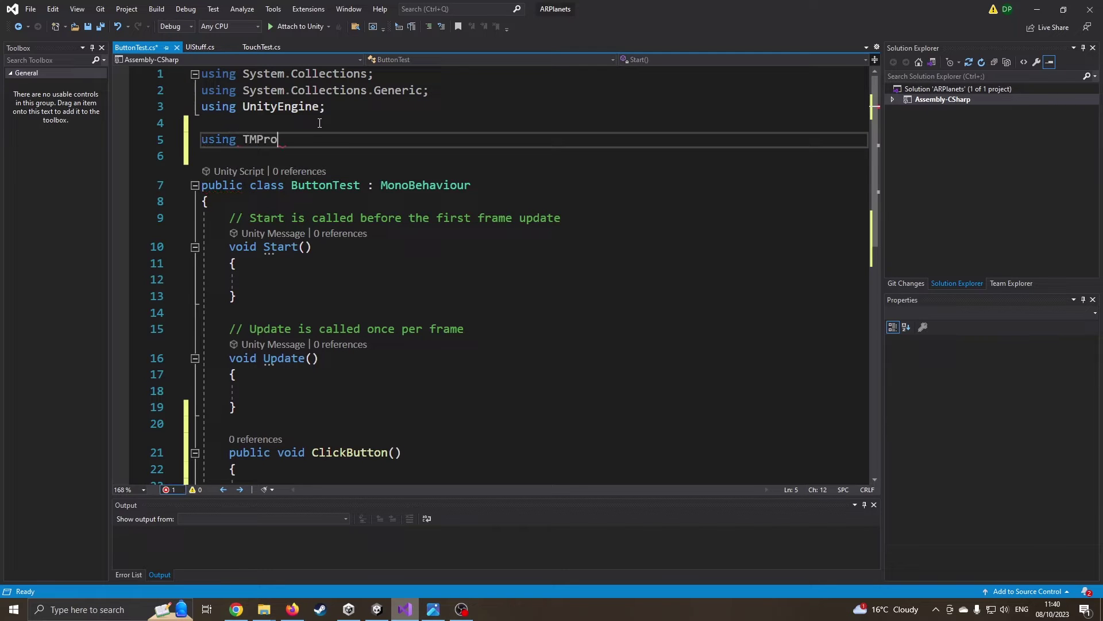
pyautogui.write(';')
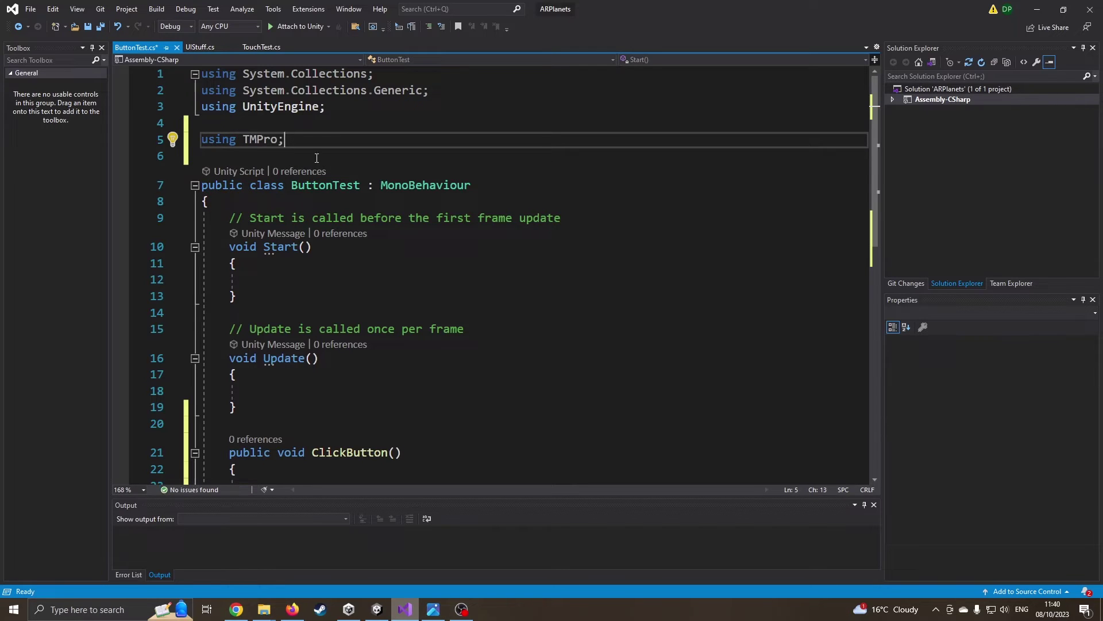
# Declare a 'public TMP_Text text;' field inside the ButtonTest class
pyautogui.scroll(-3, 326, 226)
pyautogui.scroll(2, 334, 166)
pyautogui.click(266, 153)
pyautogui.press('Return')
pyautogui.press('Return')
pyautogui.write('public tmp')
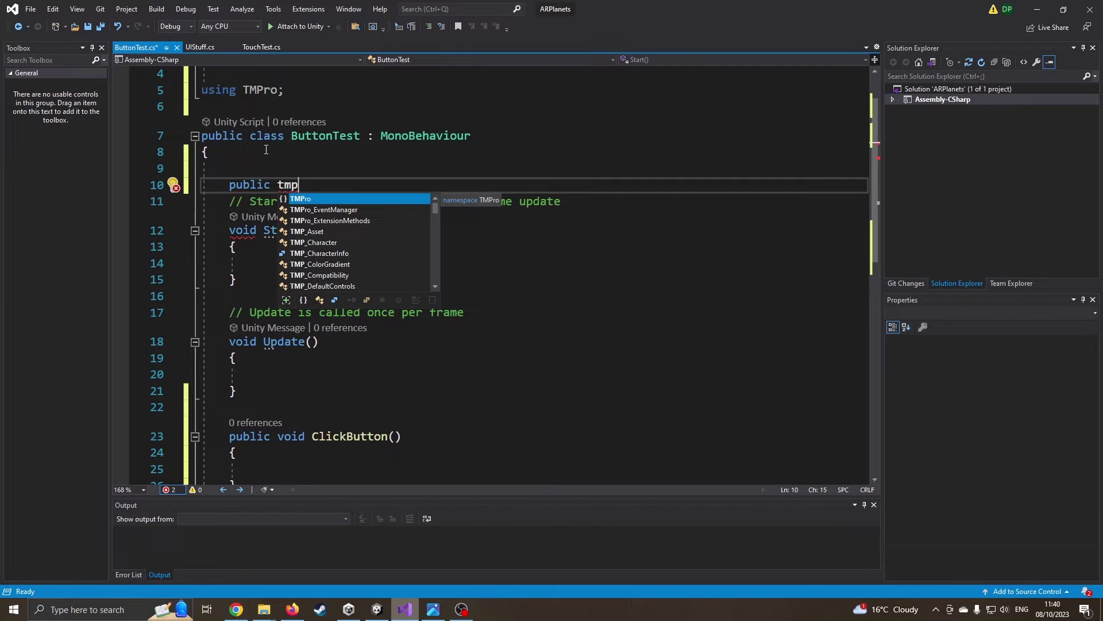
pyautogui.write('_te')
pyautogui.press('Tab')
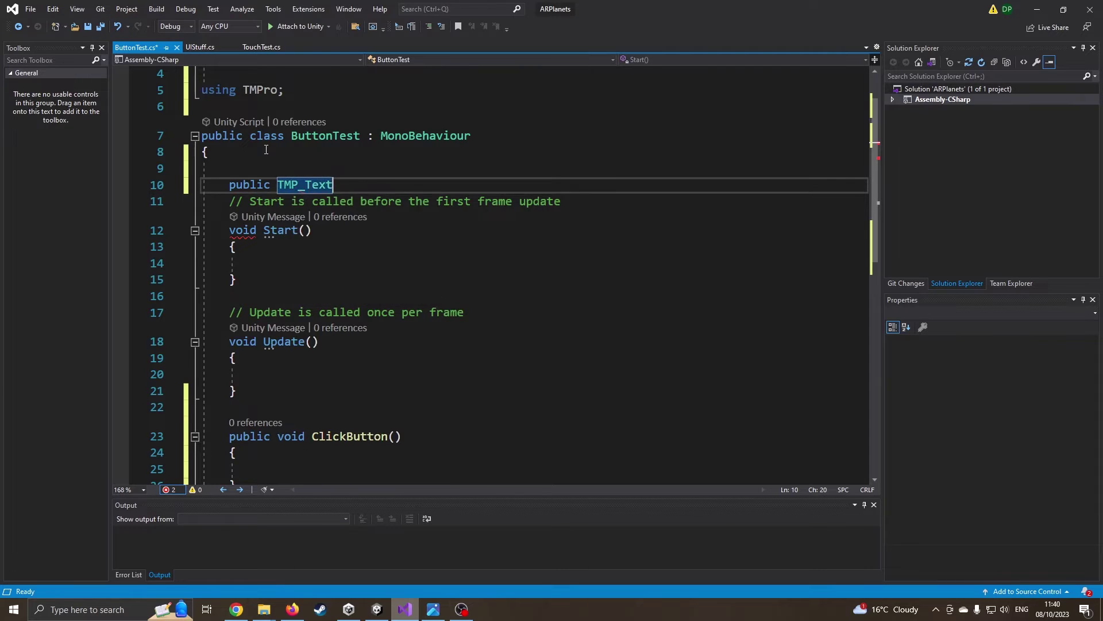
pyautogui.scroll(1, 266, 149)
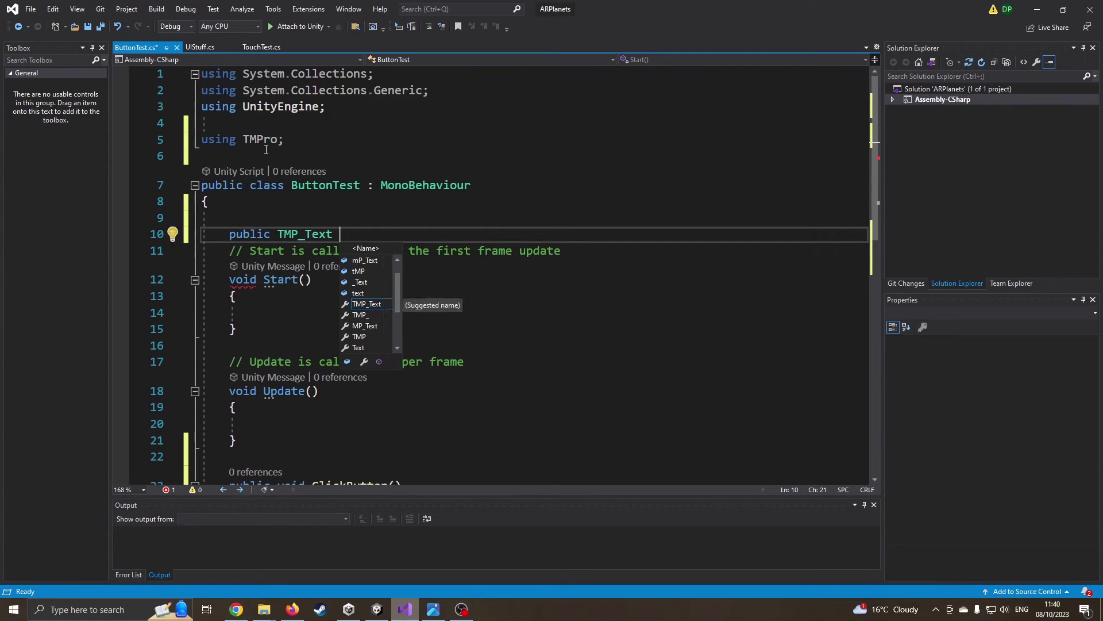
pyautogui.write('text;')
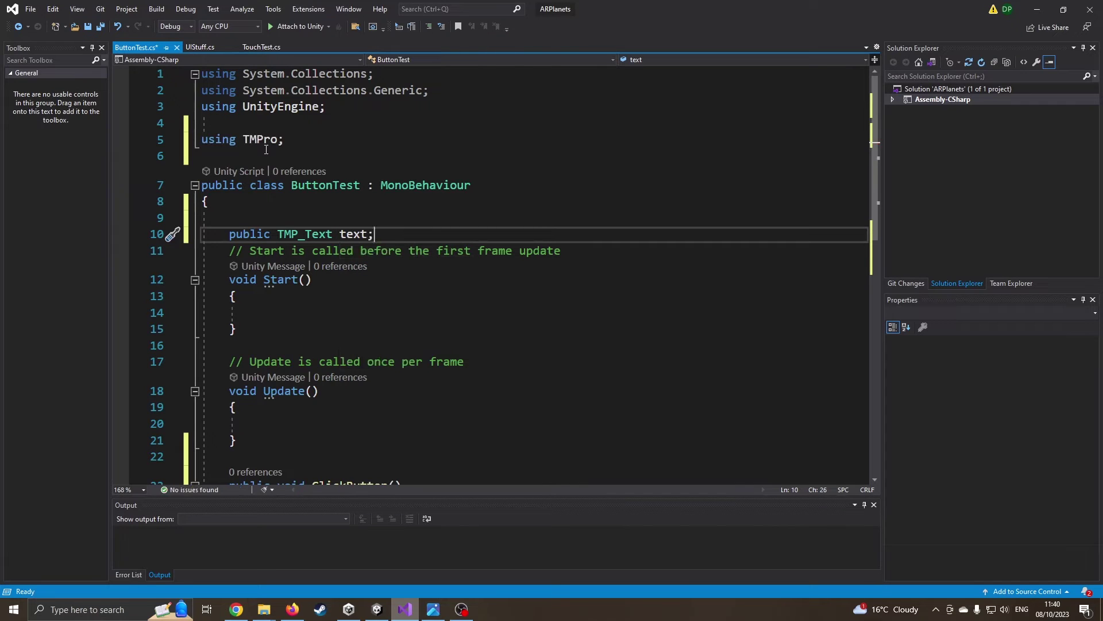
pyautogui.press('Return')
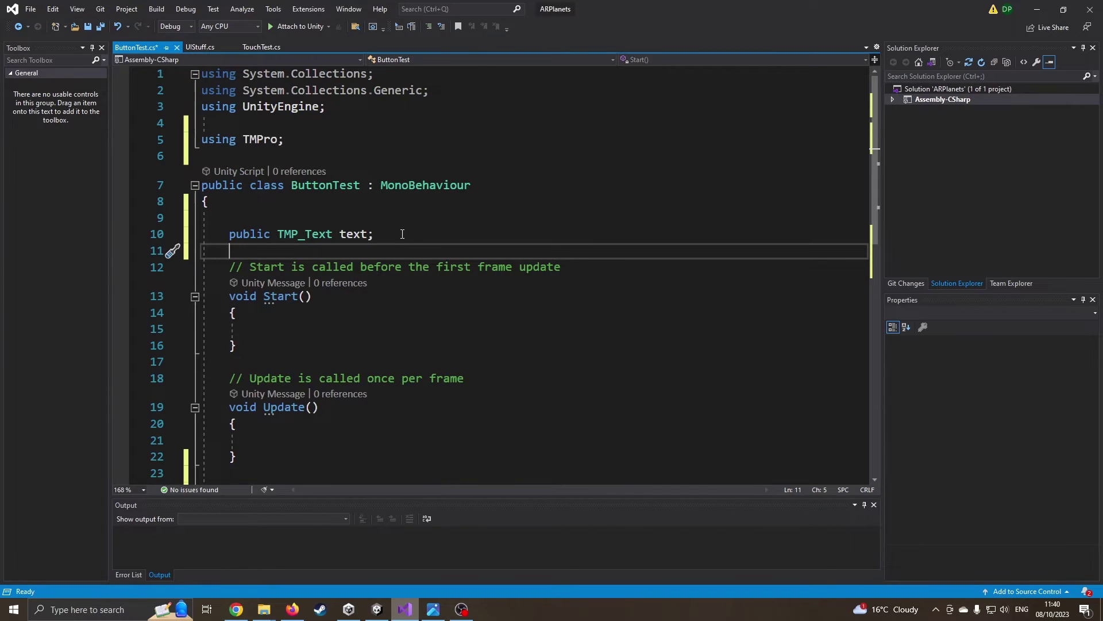
# Make ClickButton set text.text = "You clicked me!"; and save the script
pyautogui.scroll(-2, 329, 308)
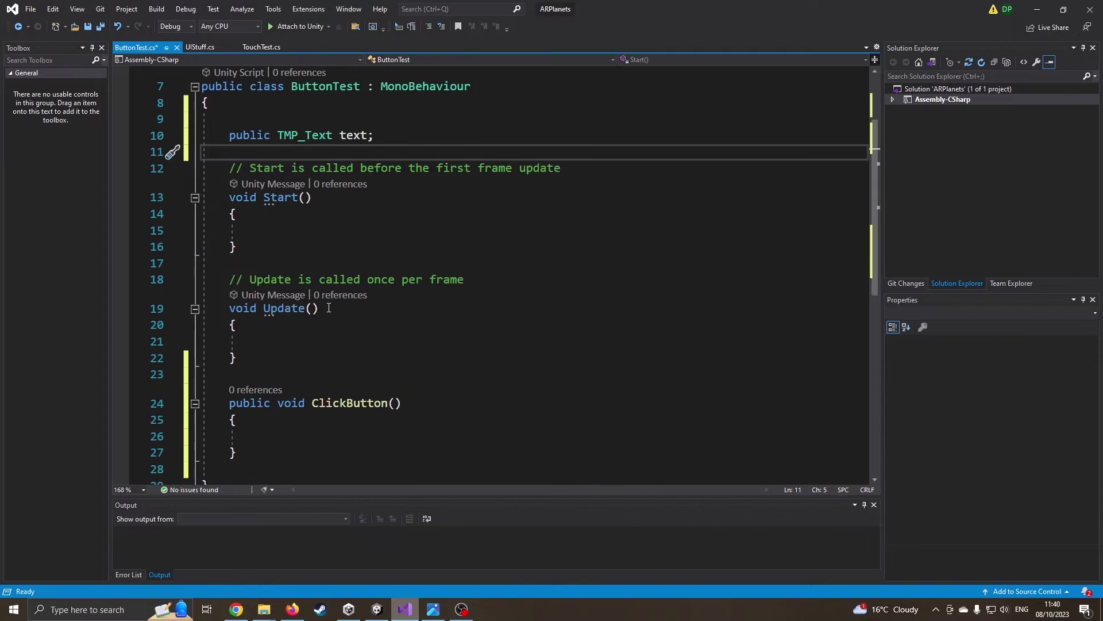
pyautogui.click(282, 435)
pyautogui.write('text')
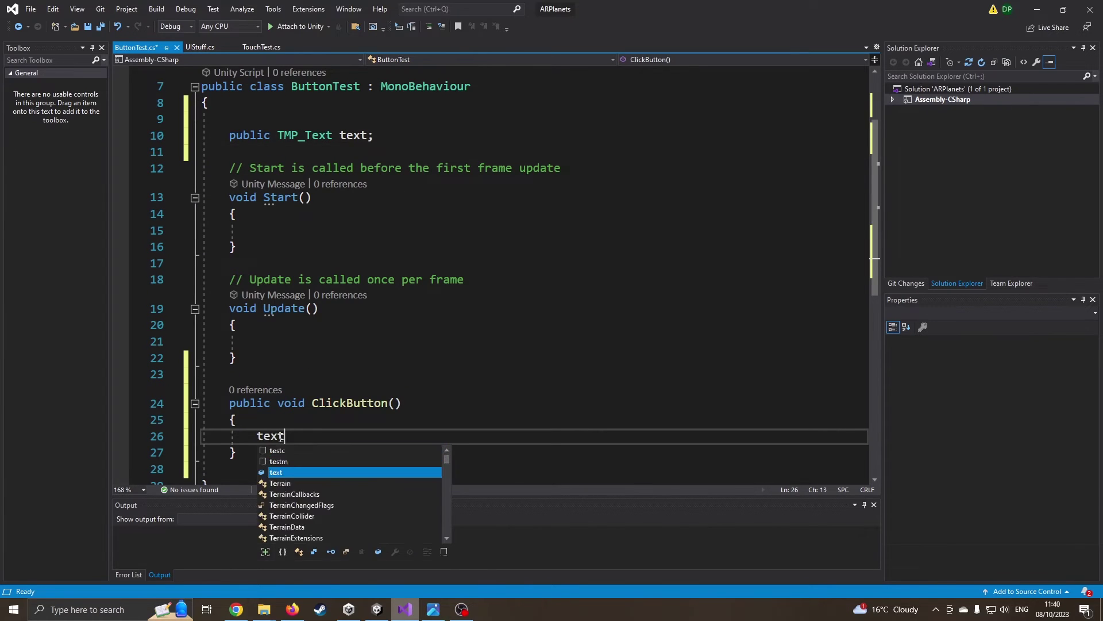
pyautogui.write('.text')
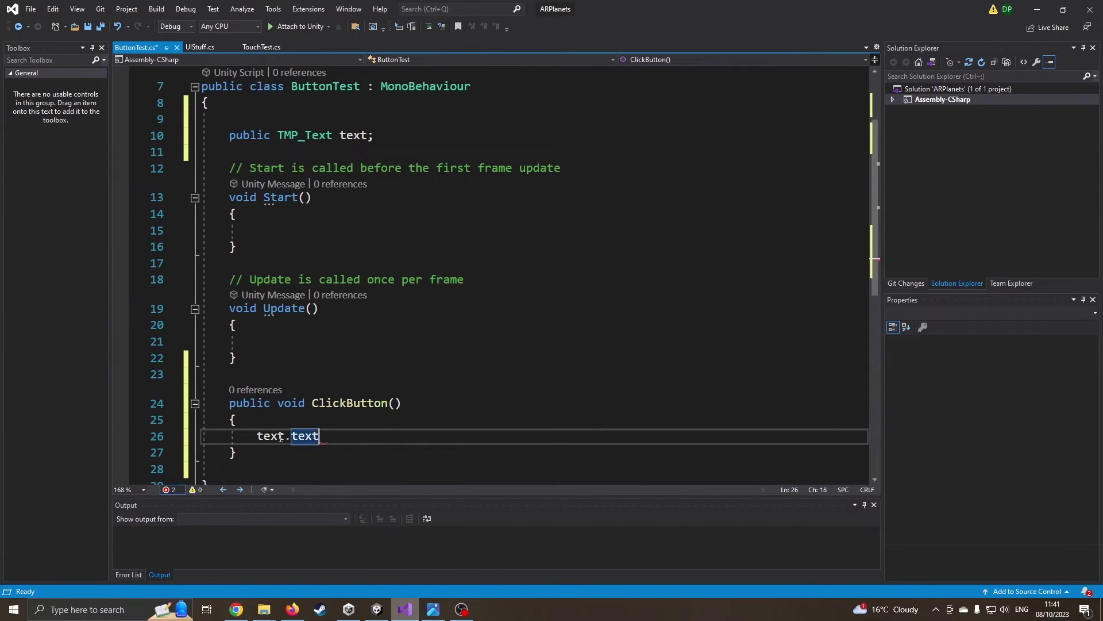
pyautogui.write(' = ""')
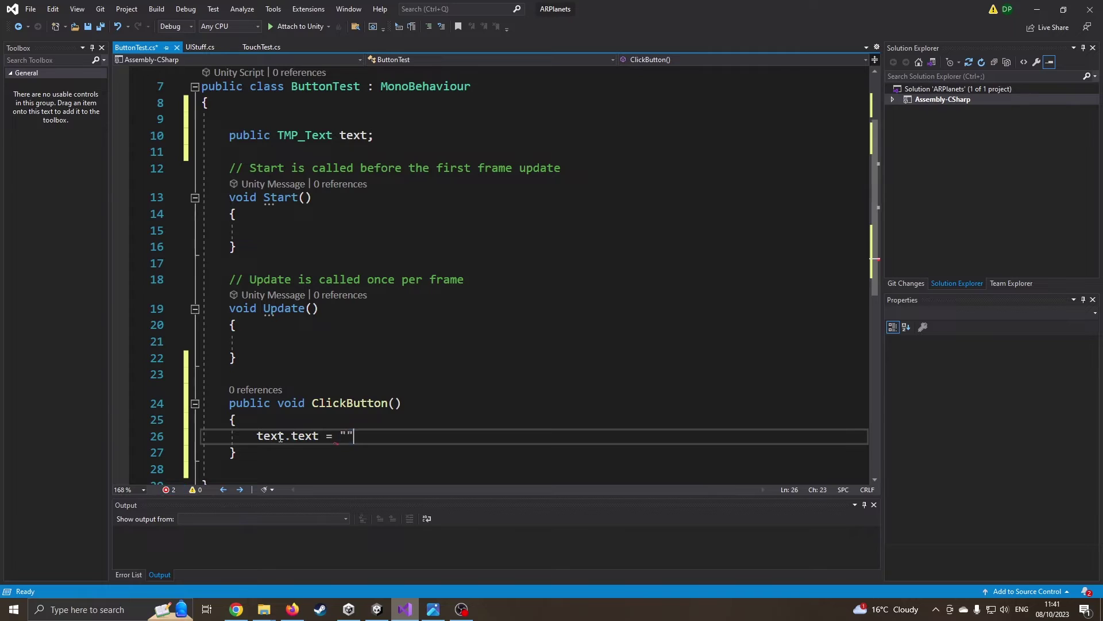
pyautogui.press('Left')
pyautogui.write('You clicked me!')
pyautogui.press('Right')
pyautogui.write(';')
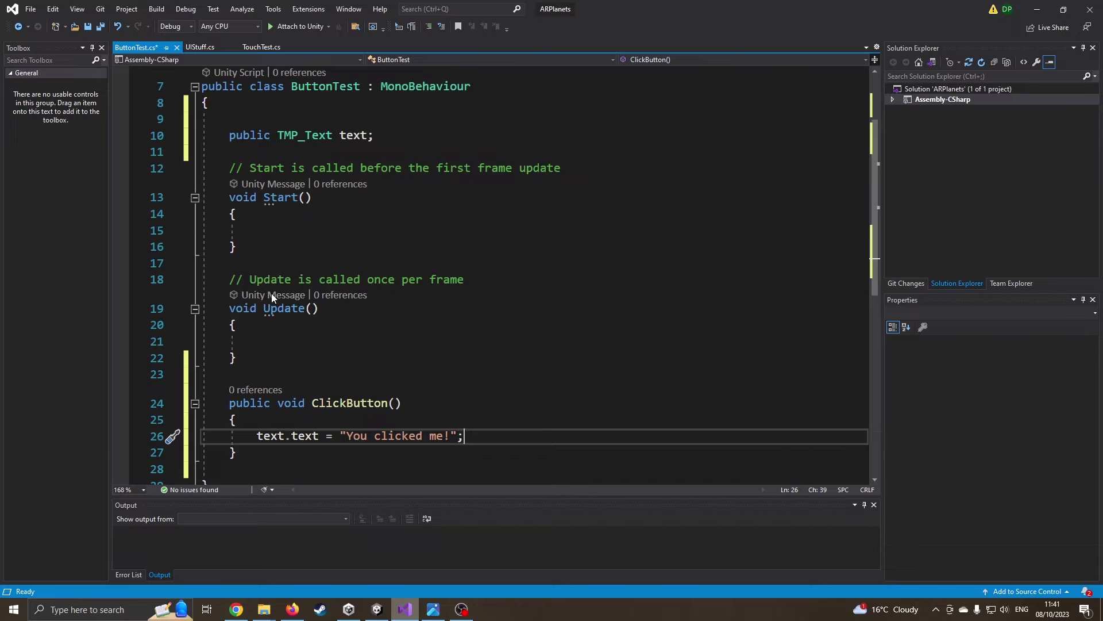
pyautogui.hotkey('ctrl', 's')
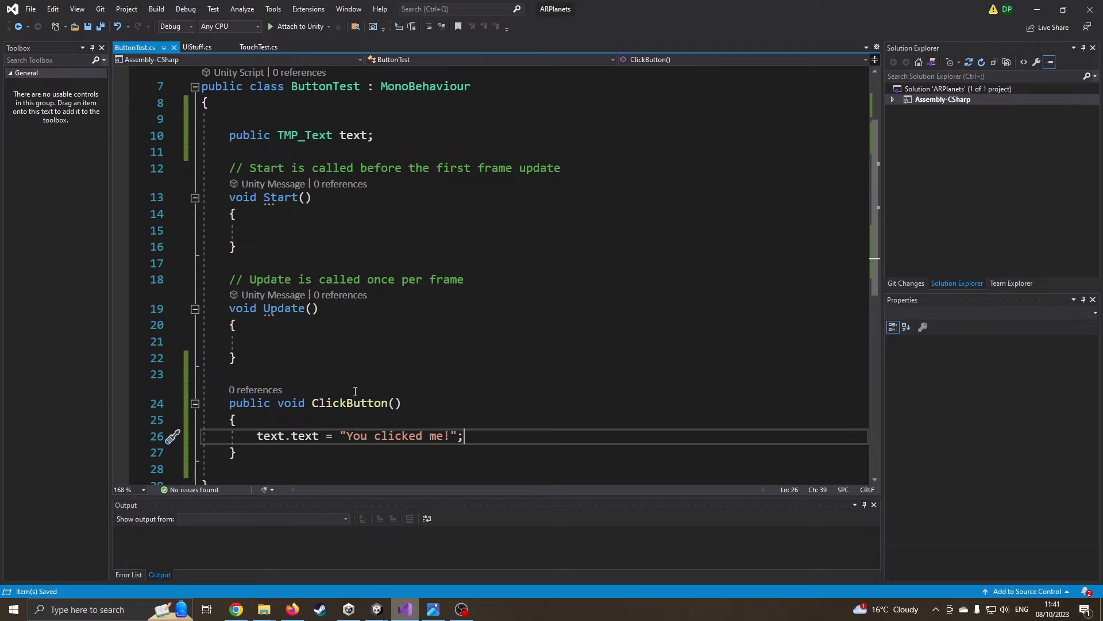
# Return to the Unity editor and stop Play mode
pyautogui.click(373, 602)
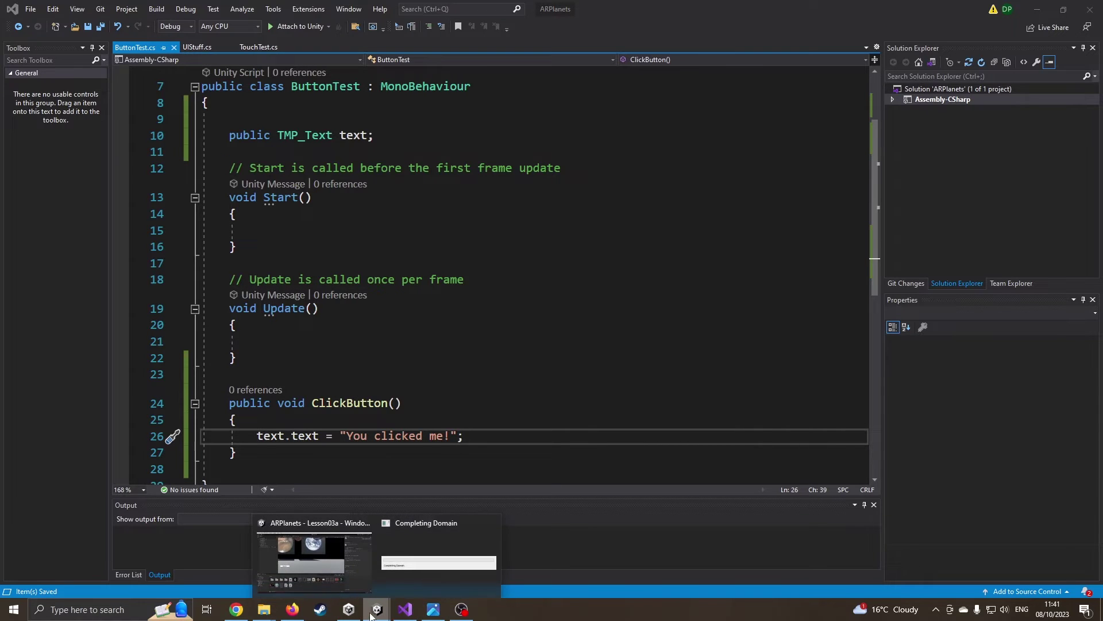
pyautogui.click(329, 561)
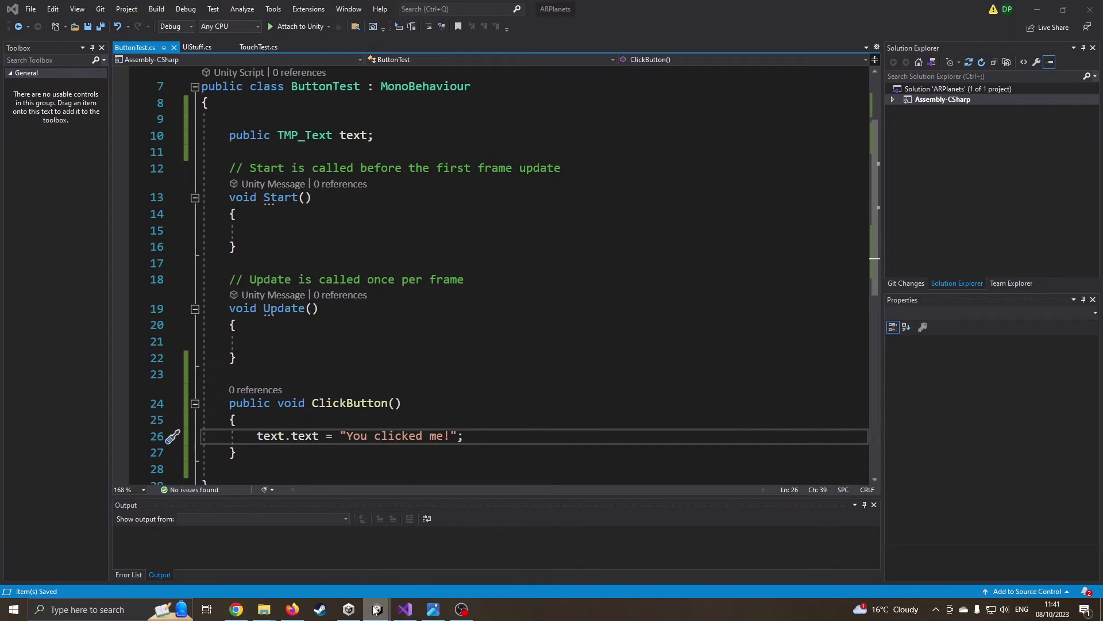
pyautogui.moveTo(377, 608)
pyautogui.click(375, 566)
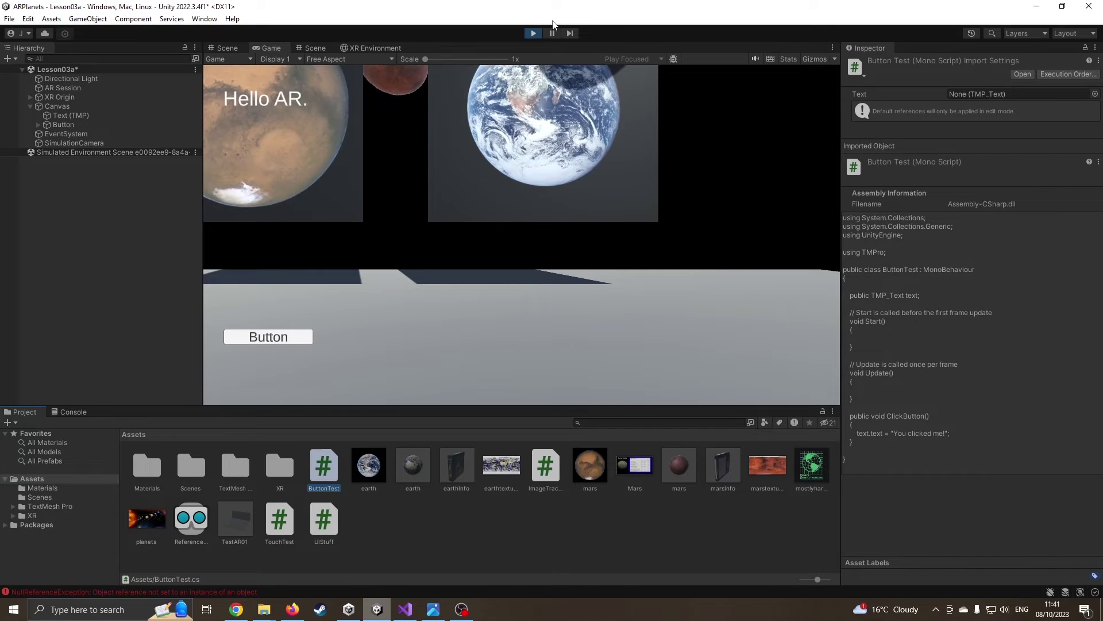
pyautogui.click(533, 33)
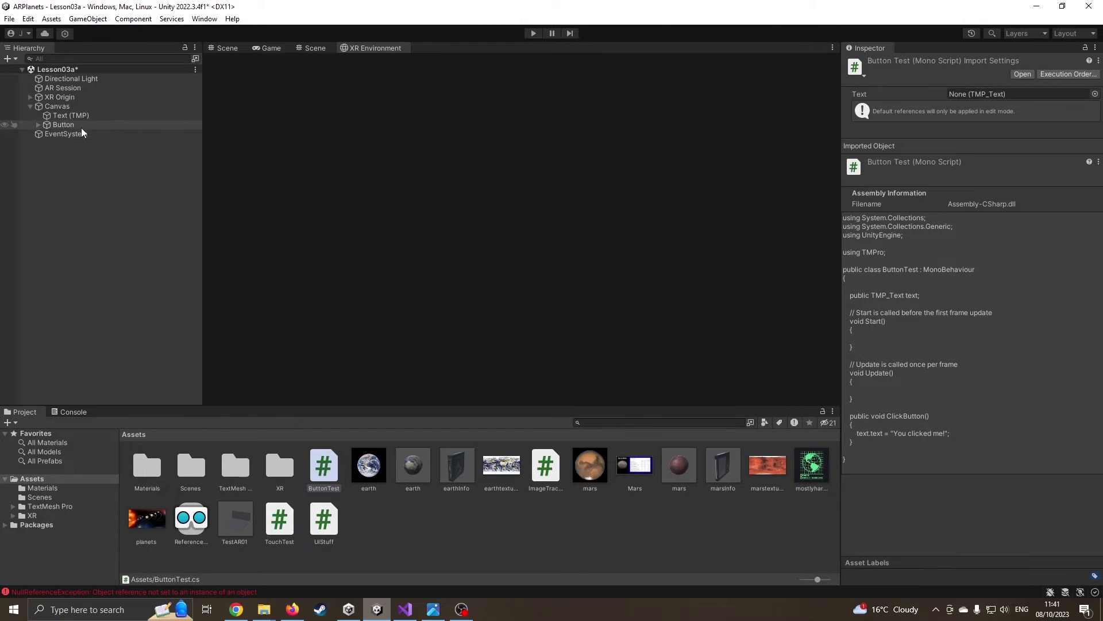
# Create an empty GameObject in the Hierarchy named UIHandler
pyautogui.rightClick(63, 173)
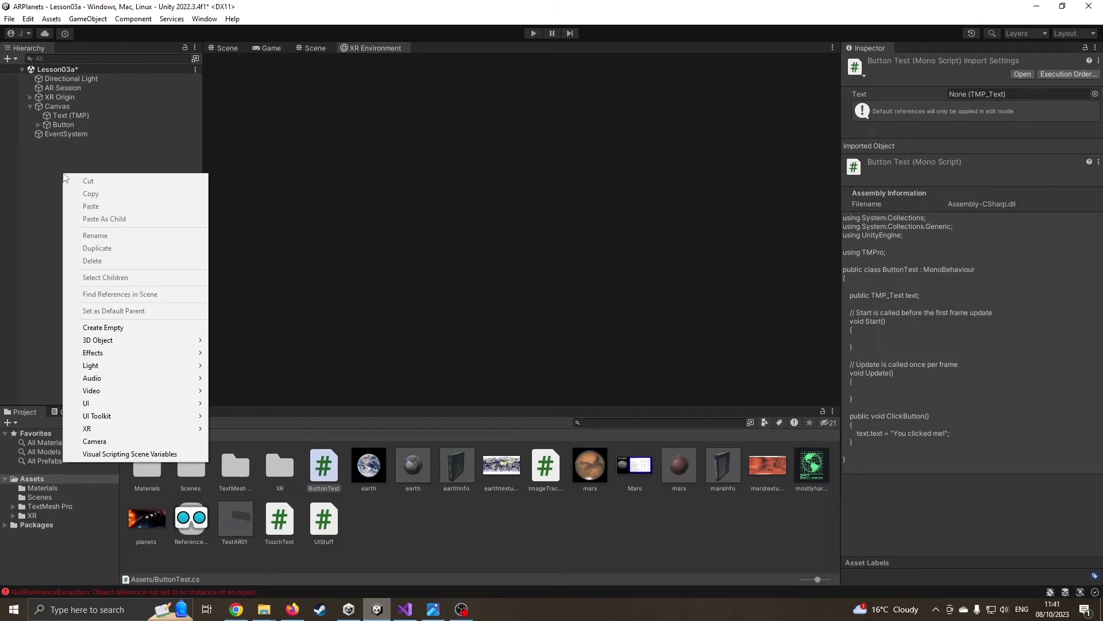
pyautogui.click(131, 327)
pyautogui.write('UIHandler')
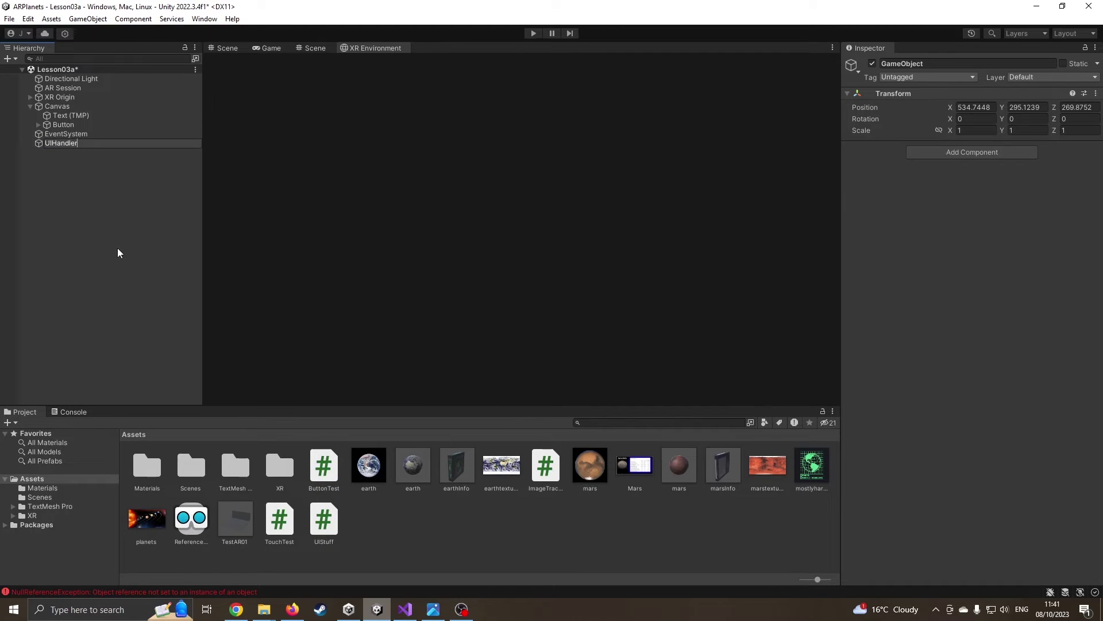
pyautogui.press('Return')
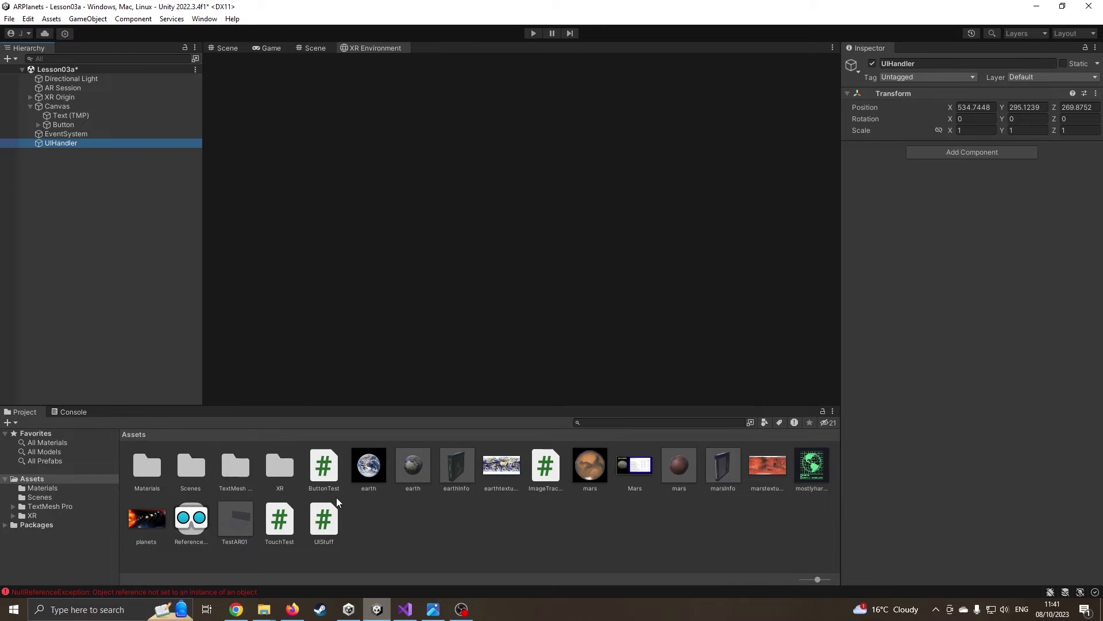
# Attach the ButtonTest script to UIHandler and link its Text field to the Canvas's Text (TMP)
pyautogui.moveTo(332, 480); pyautogui.dragTo(942, 259)
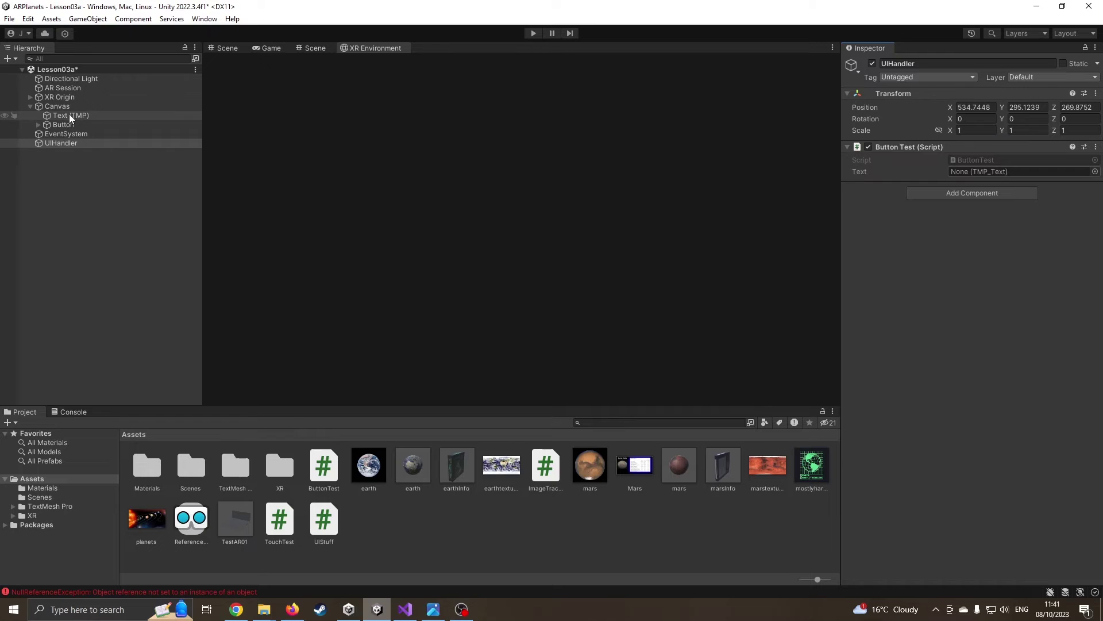
pyautogui.moveTo(69, 115); pyautogui.dragTo(977, 173)
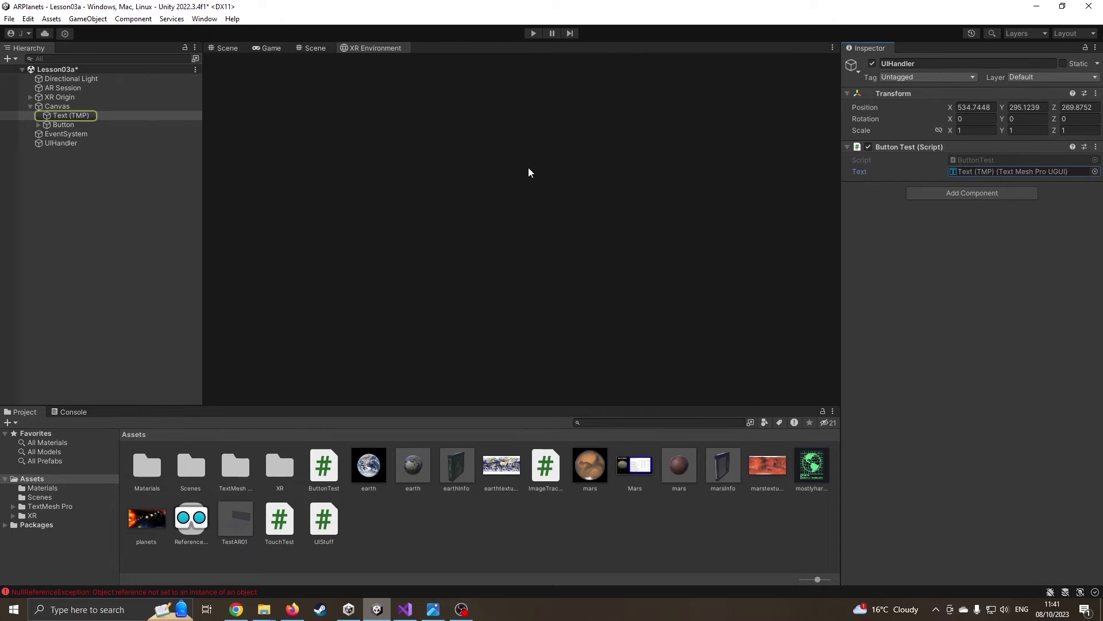
# Run the scene, turn the camera toward Mars and Earth, and press the in-game Button
pyautogui.click(533, 34)
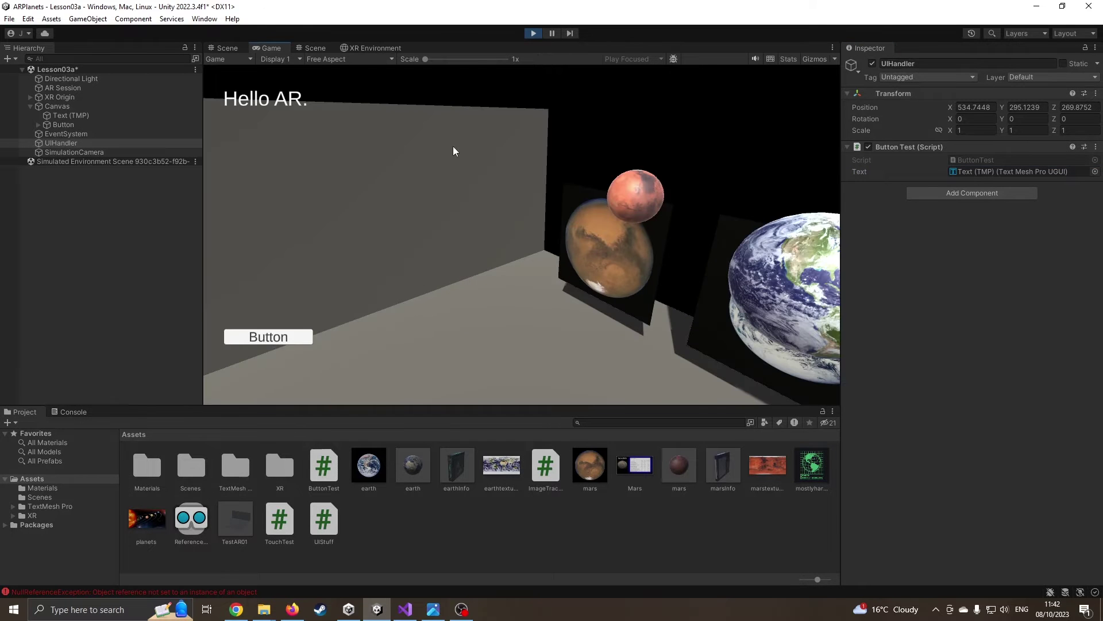
pyautogui.moveTo(435, 222); pyautogui.dragTo(511, 252, button='right')
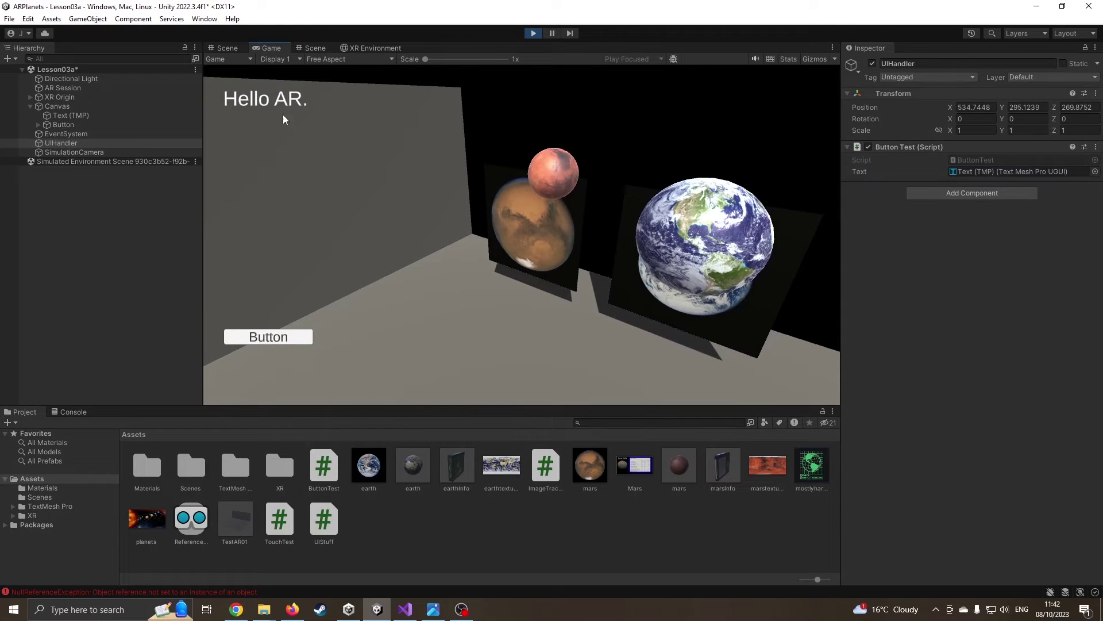
pyautogui.click(291, 338)
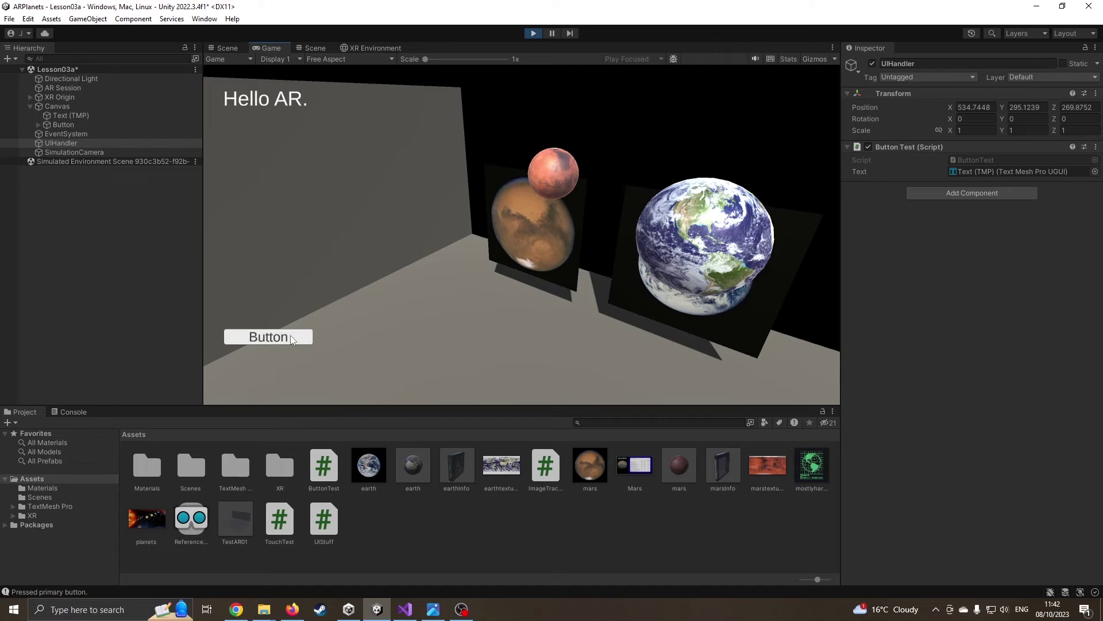
# Stop Play mode and add an On Click entry on the Button calling UIHandler's ButtonTest.ClickButton ()
pyautogui.click(535, 34)
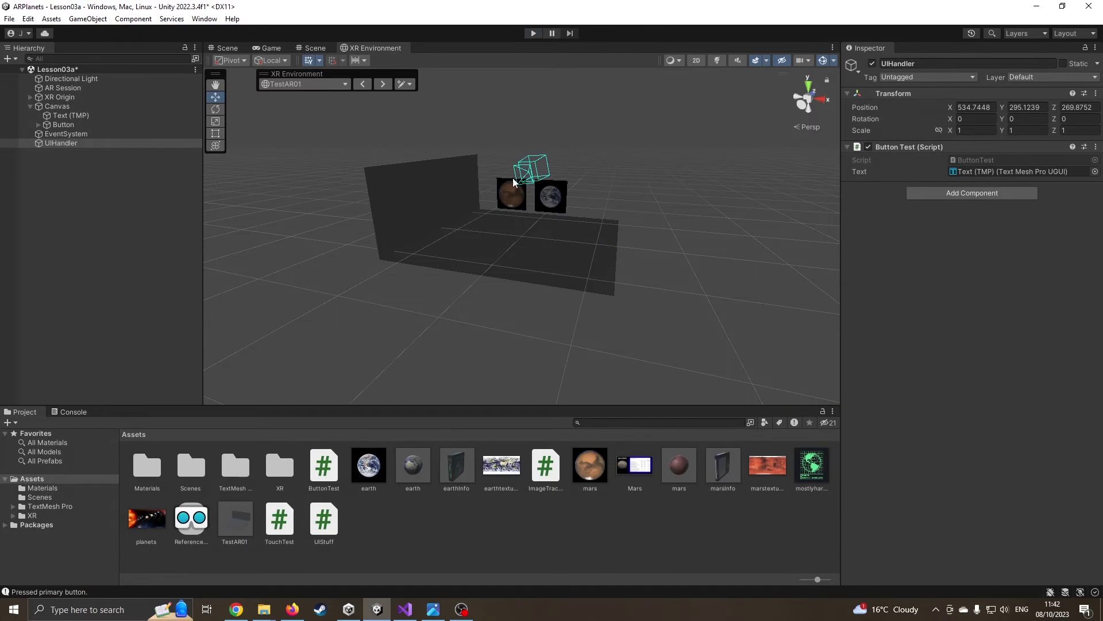
pyautogui.click(81, 126)
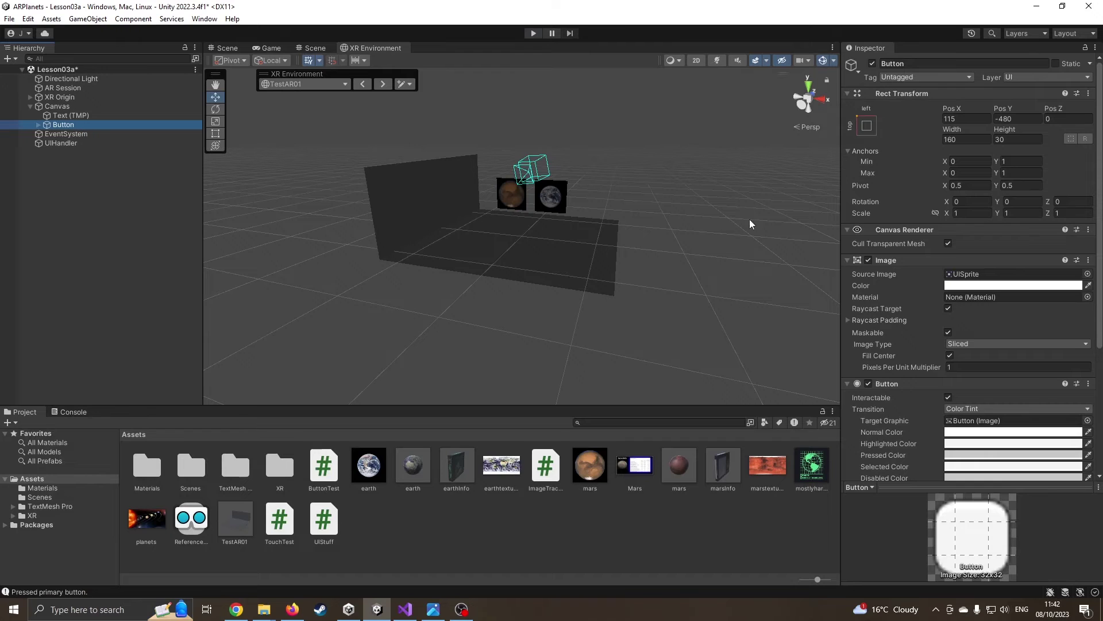
pyautogui.scroll(-5, 971, 322)
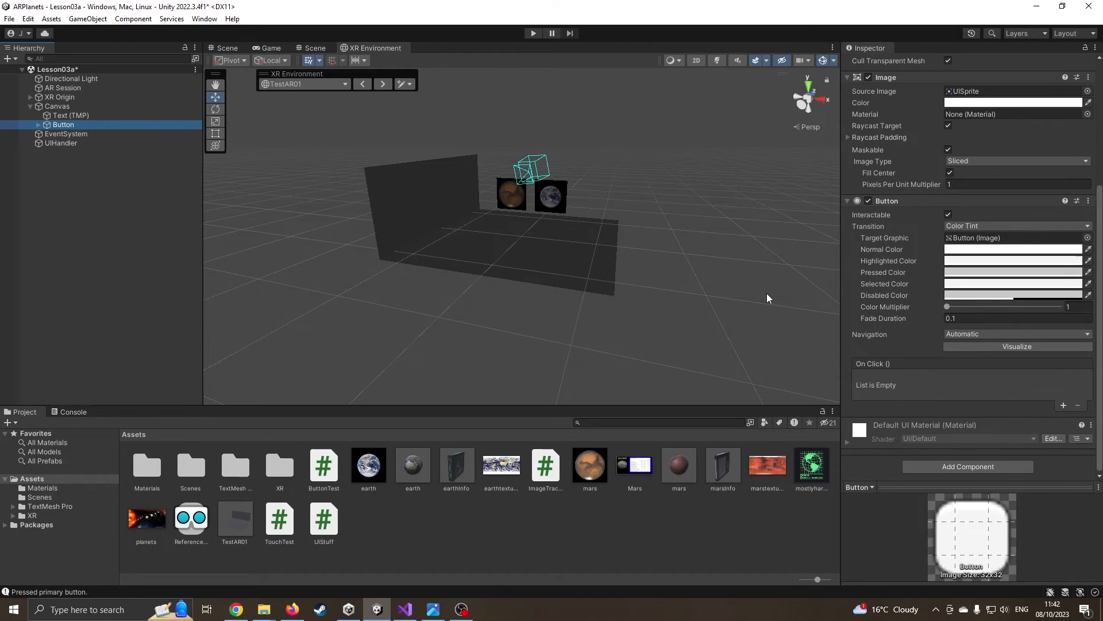
pyautogui.click(1063, 405)
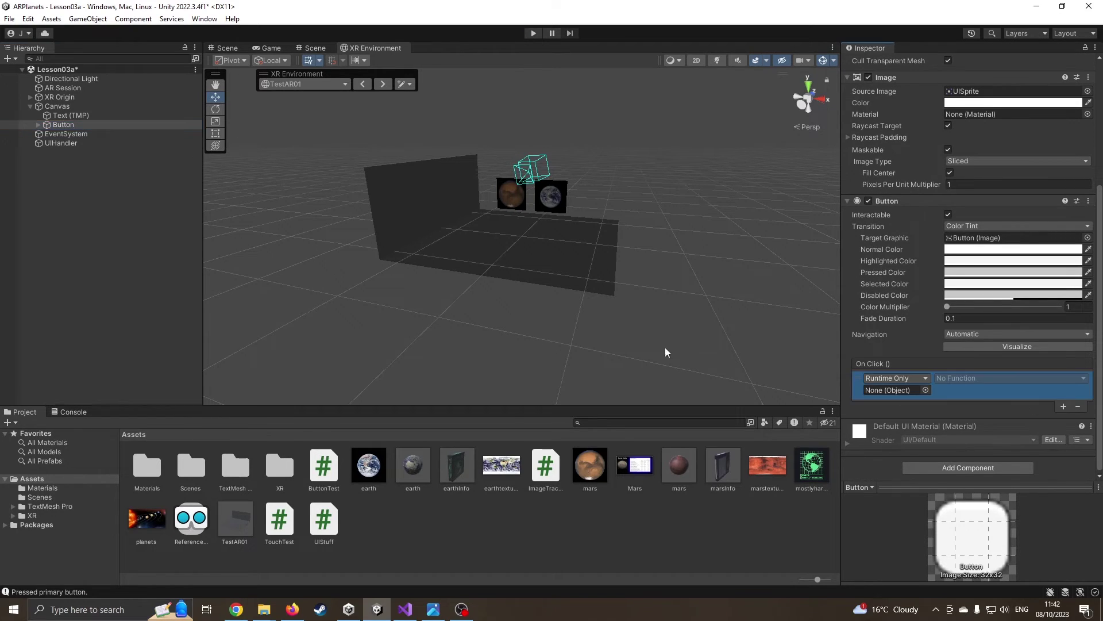
pyautogui.moveTo(60, 142); pyautogui.dragTo(896, 391)
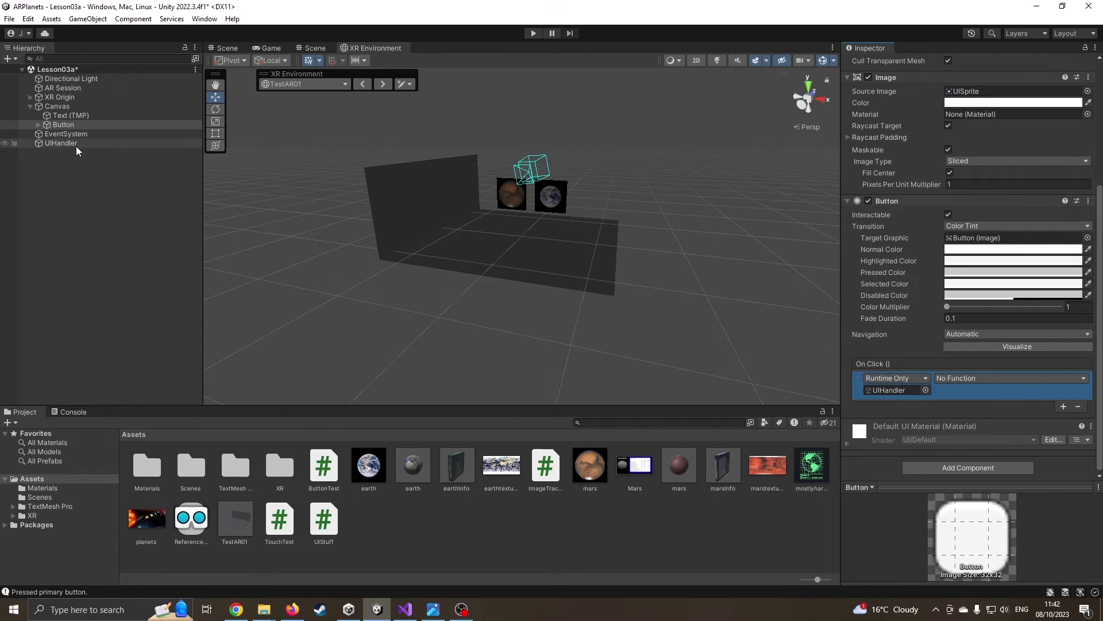
pyautogui.click(958, 380)
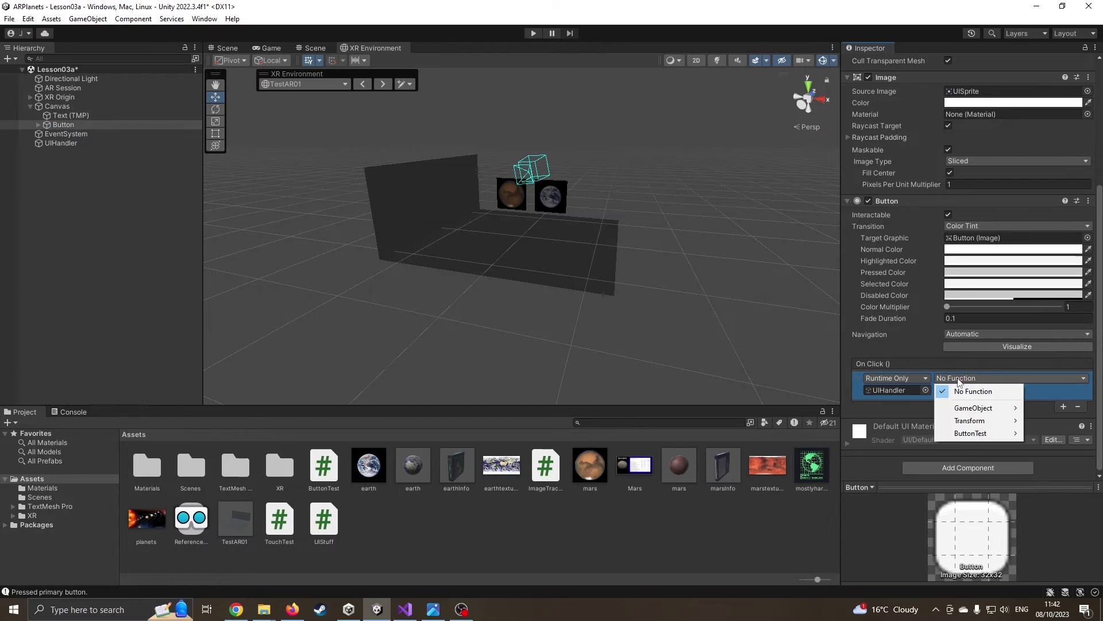
pyautogui.moveTo(973, 437)
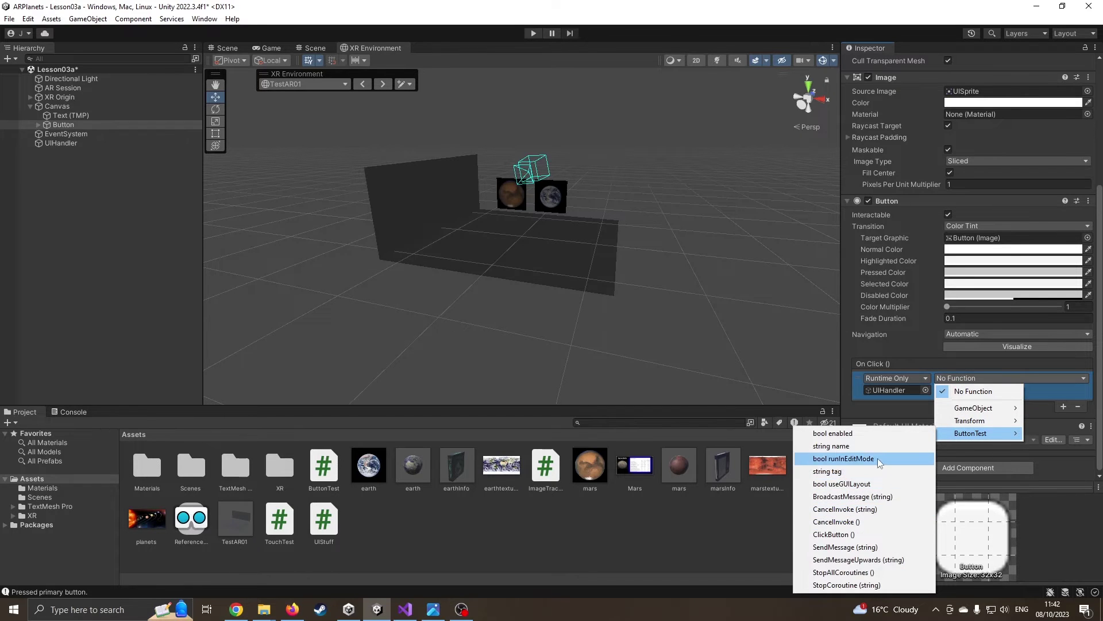
pyautogui.click(850, 535)
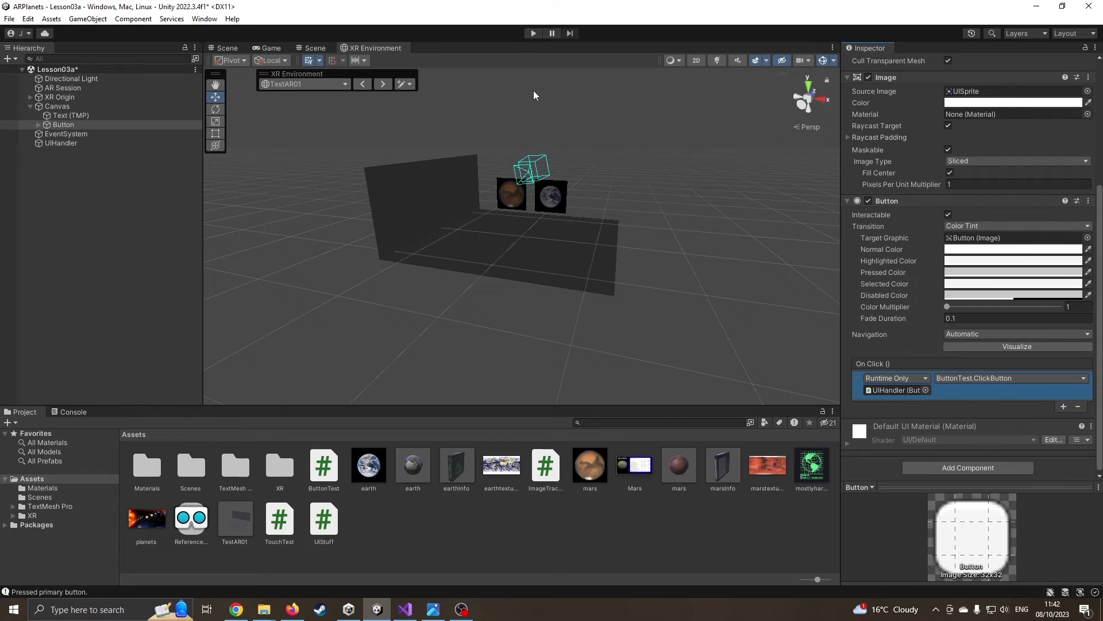
# Test in Play mode by pressing the Button and tapping Earth, then stop and select TouchTest
pyautogui.click(536, 36)
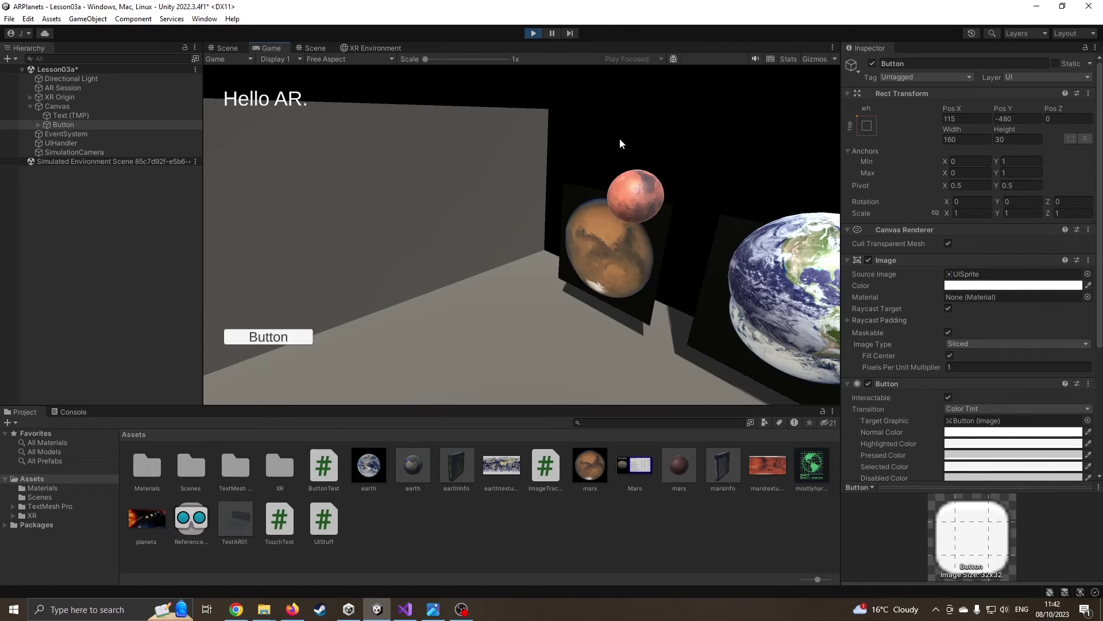
pyautogui.moveTo(515, 301); pyautogui.dragTo(520, 270, button='right')
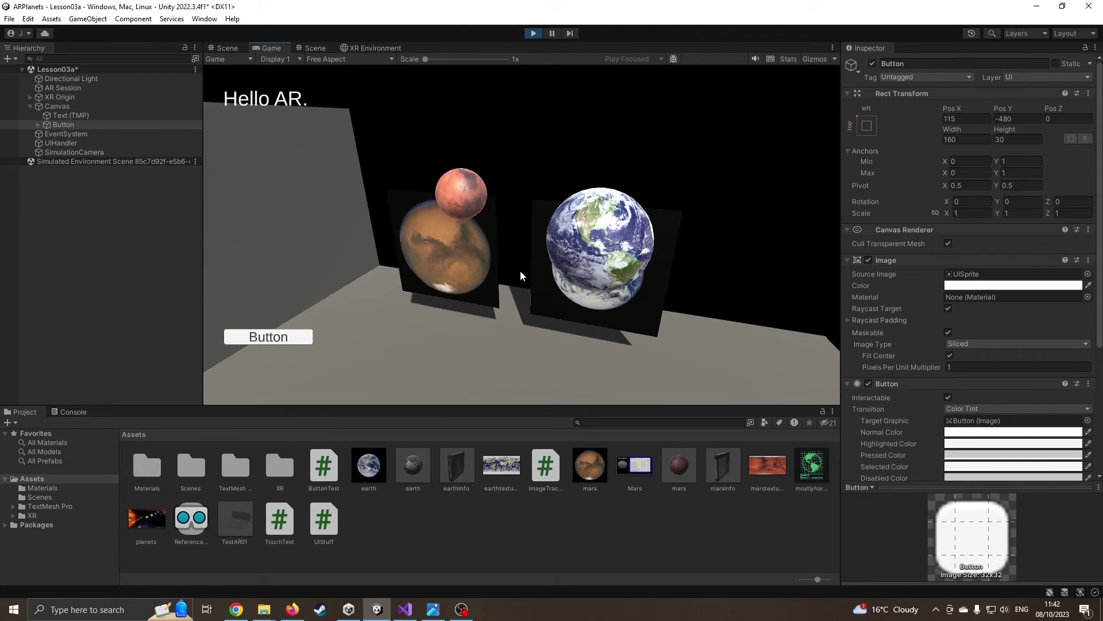
pyautogui.click(282, 338)
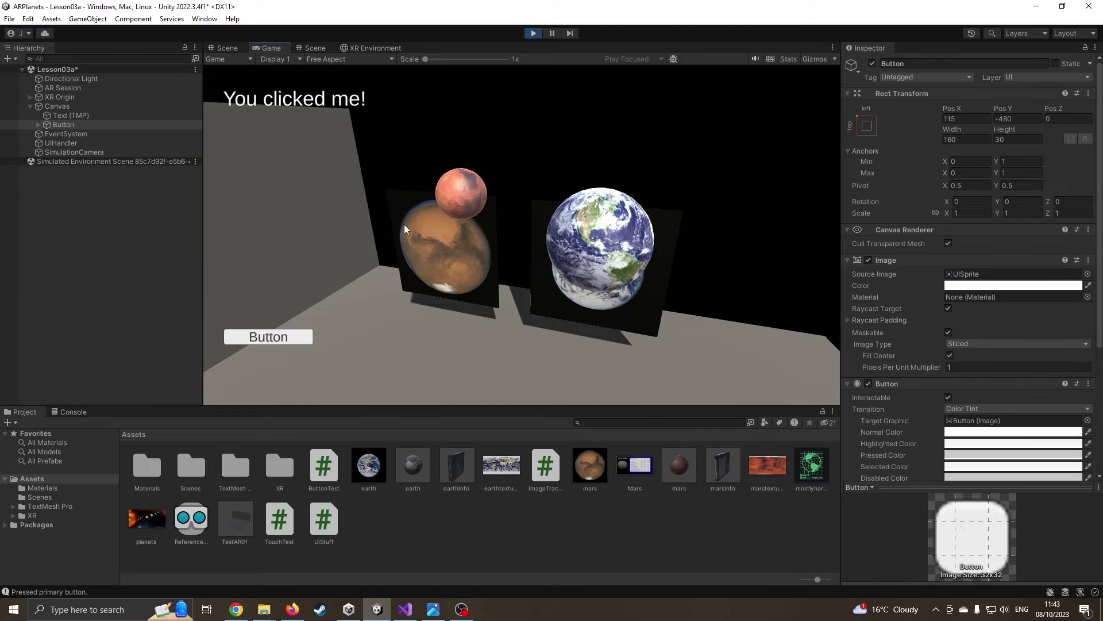
pyautogui.click(601, 246)
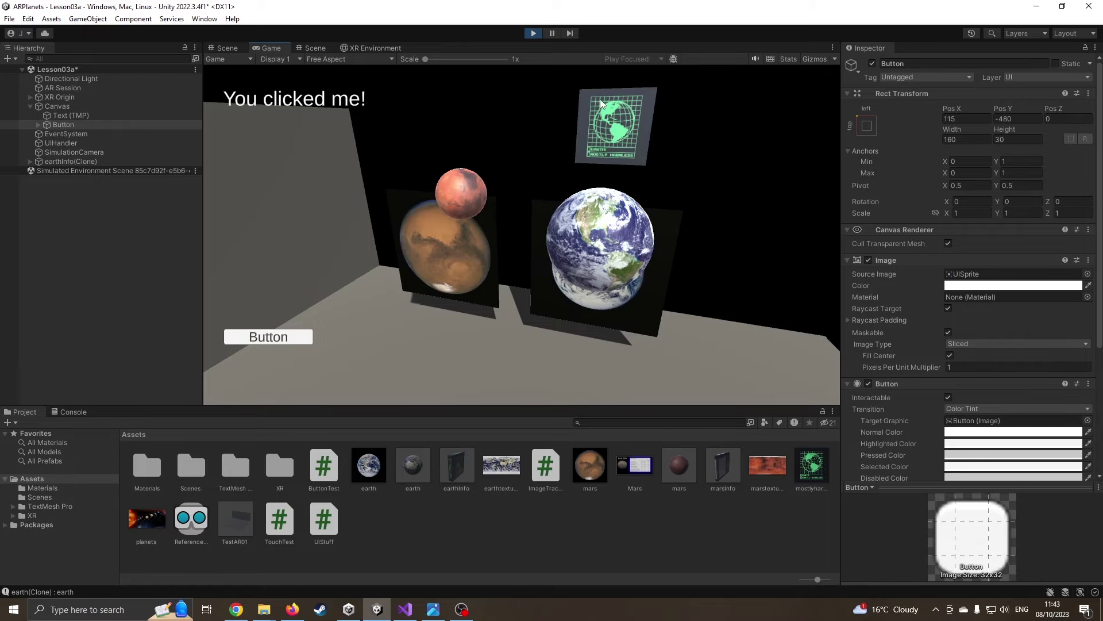
pyautogui.click(532, 34)
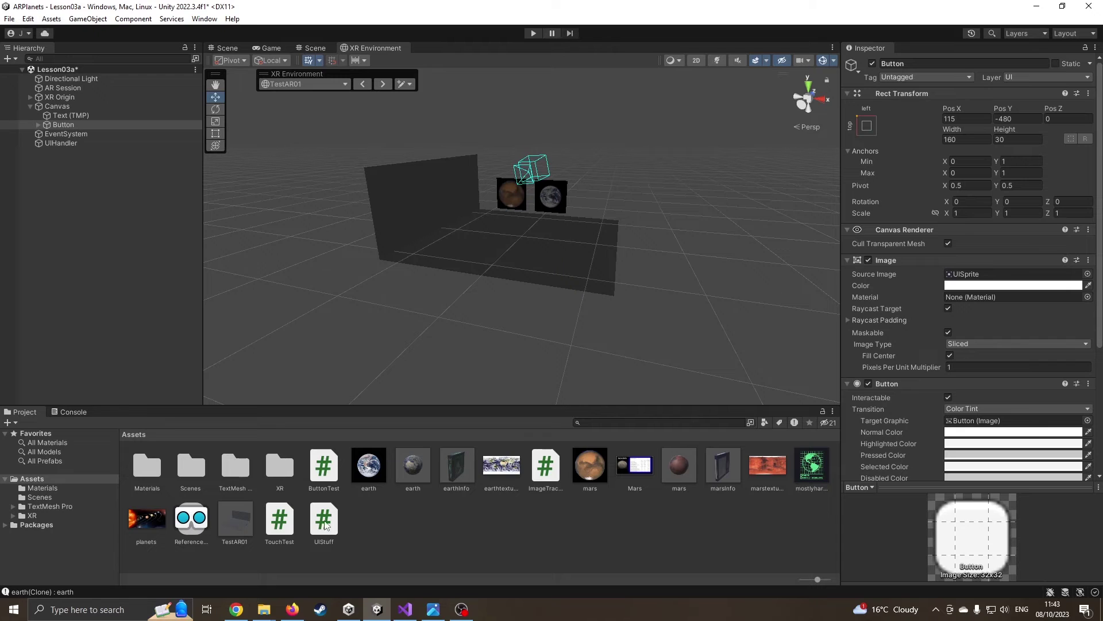
pyautogui.click(279, 519)
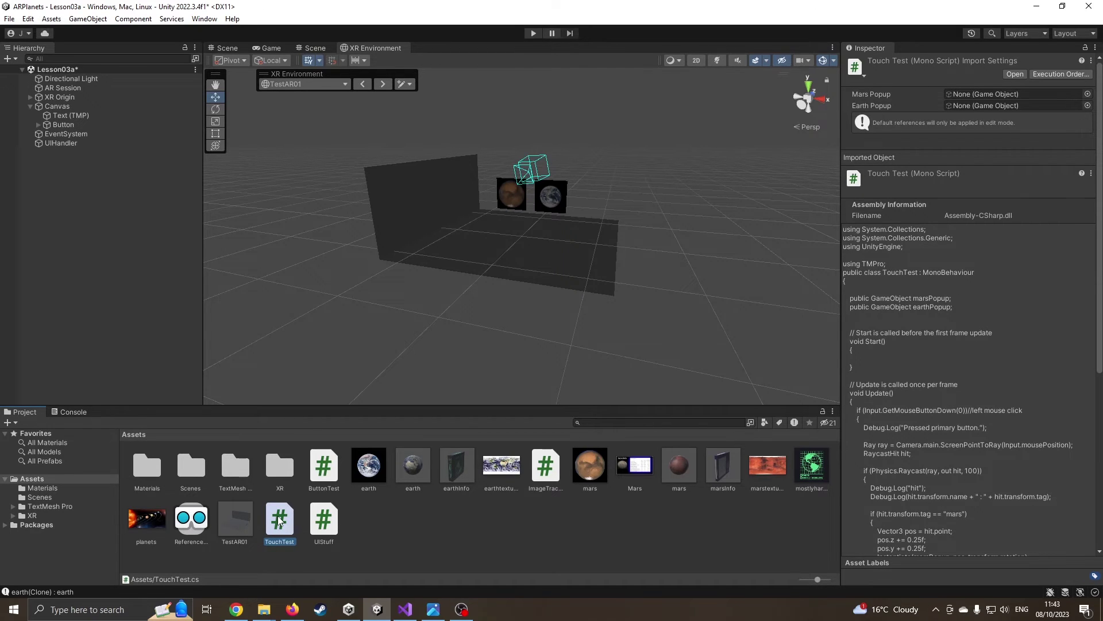
# Open TouchTest.cs in Visual Studio and add 'public TMP_Text infoBox;' below the popup fields
pyautogui.doubleClick(280, 519)
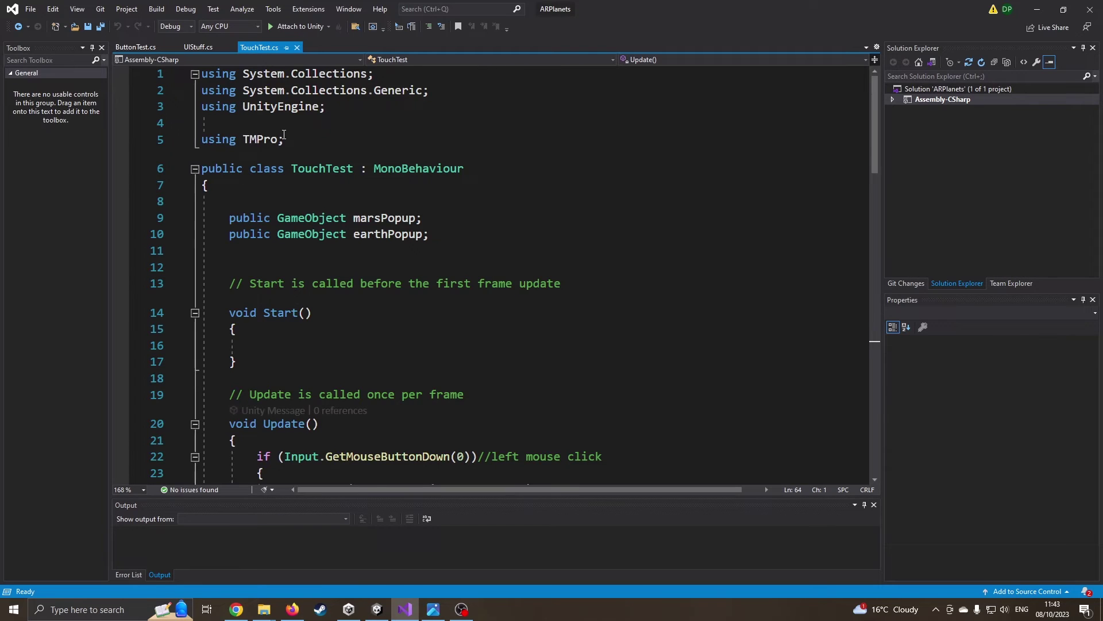
pyautogui.moveTo(283, 139); pyautogui.dragTo(203, 131)
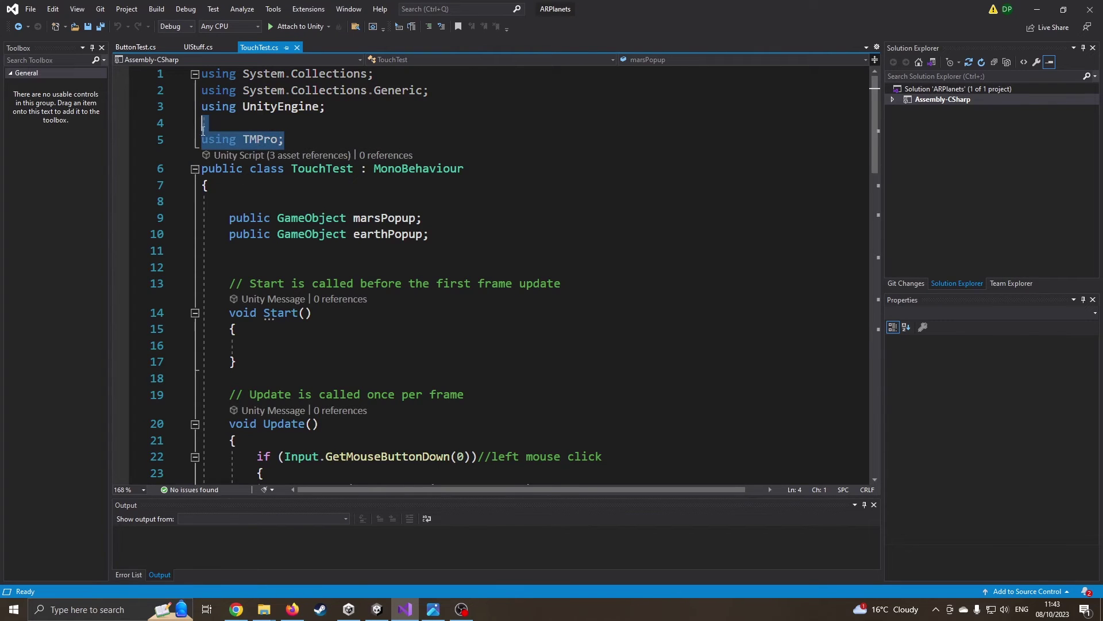
pyautogui.click(290, 140)
pyautogui.click(270, 249)
pyautogui.press('Return')
pyautogui.press('Return')
pyautogui.press('Up')
pyautogui.write('public ')
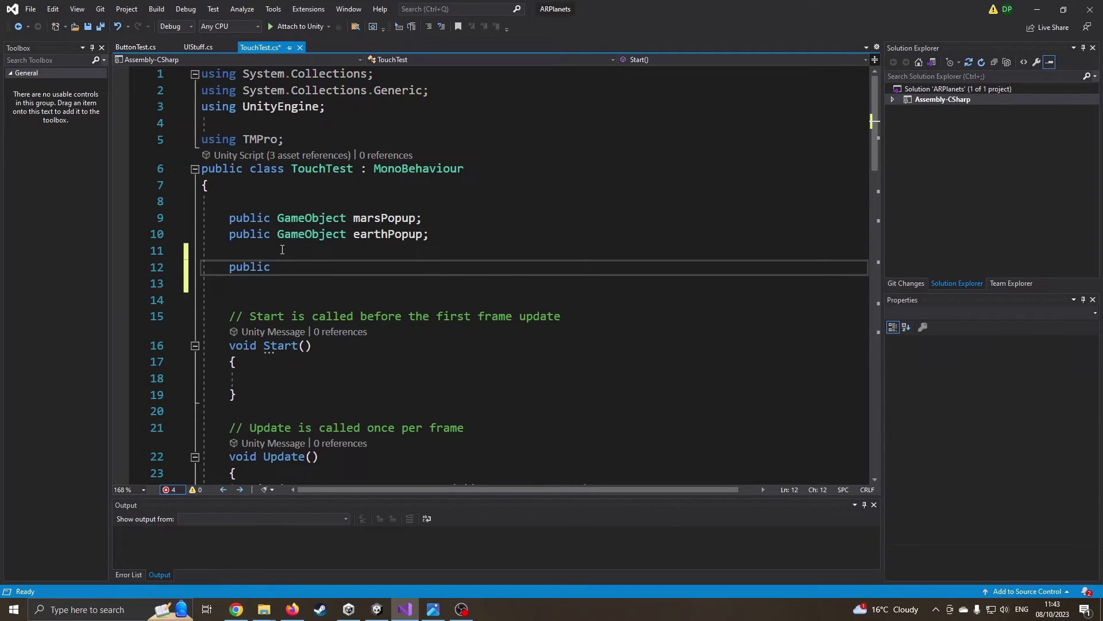
pyautogui.write('tmp')
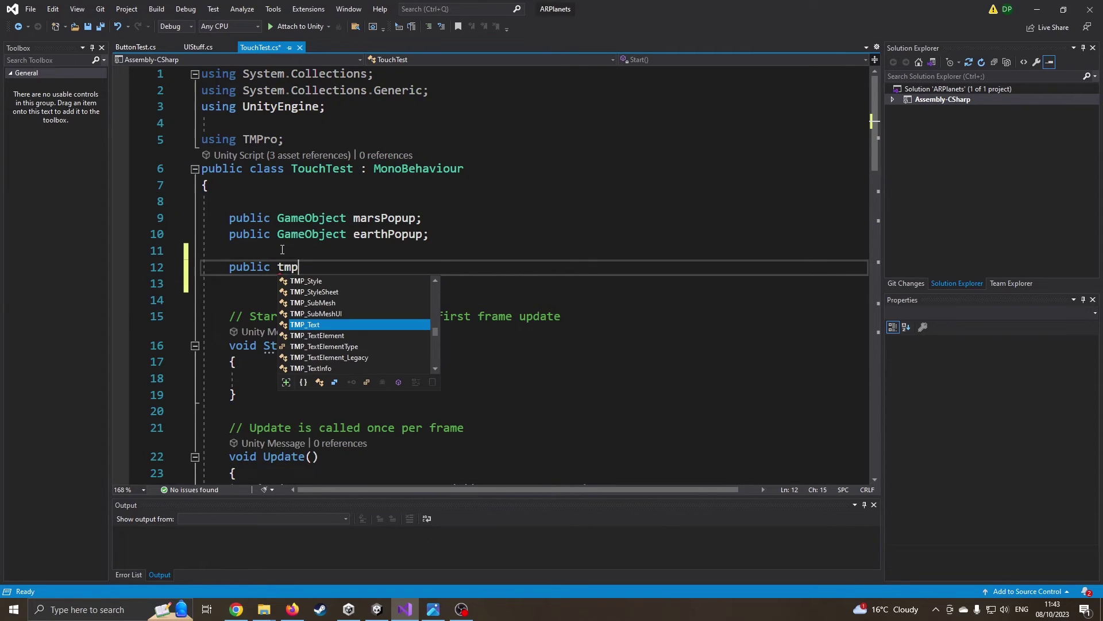
pyautogui.press('Tab')
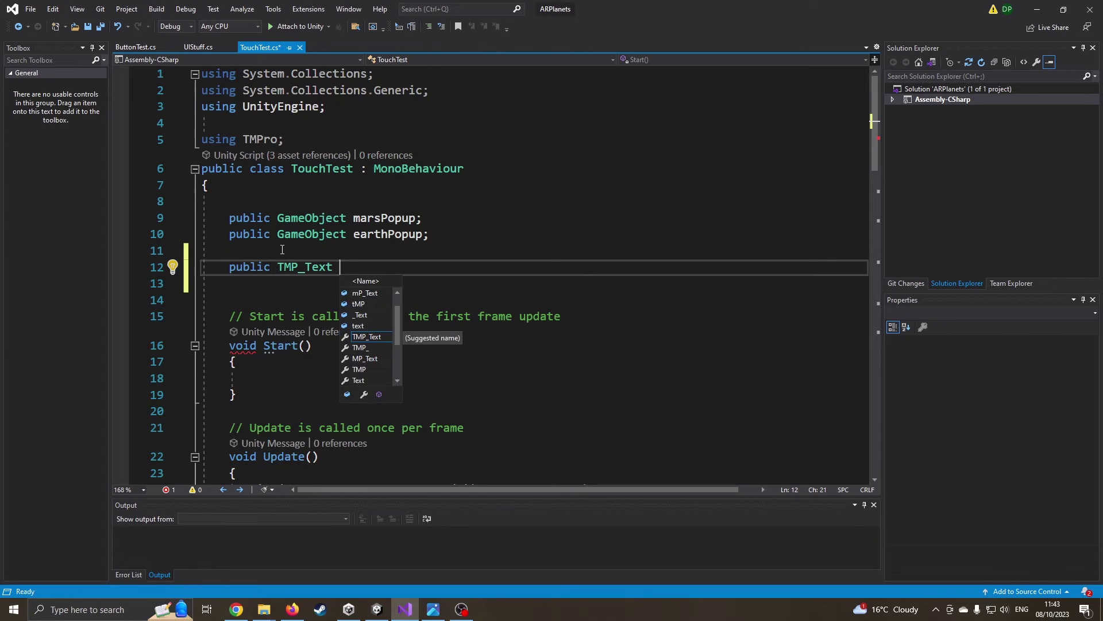
pyautogui.write('infoBox')
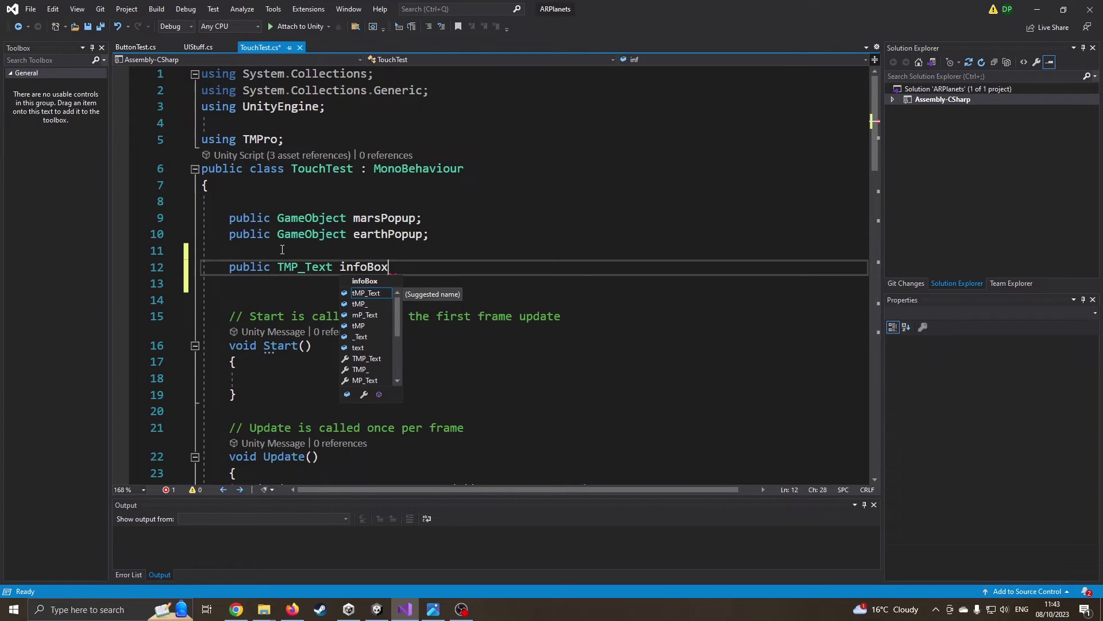
pyautogui.write(';')
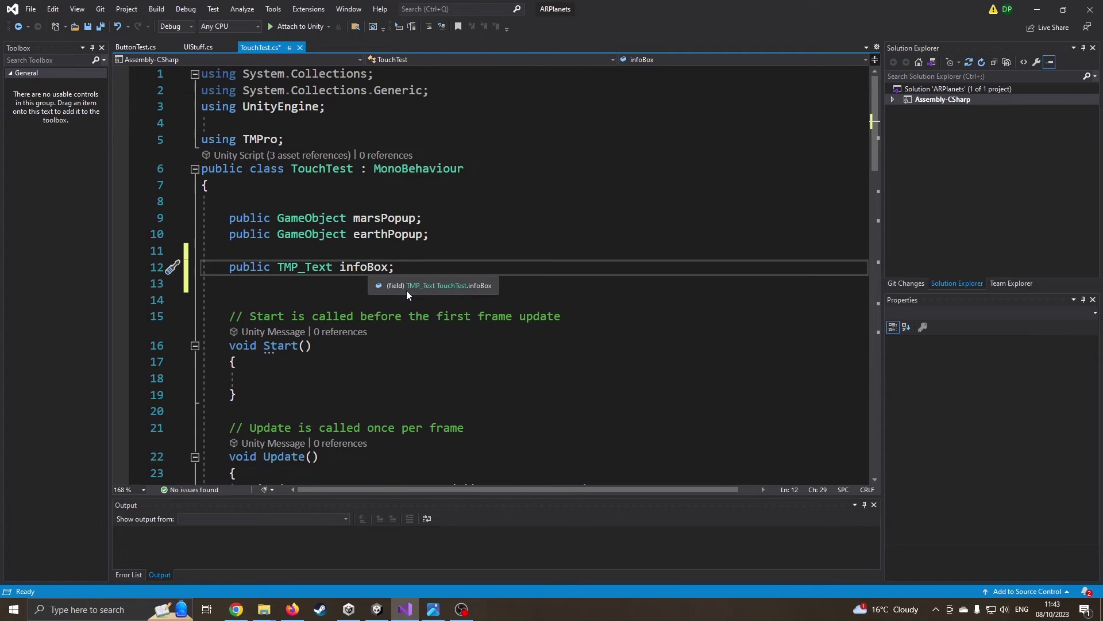
# Comment out the Instantiate block in the mars branch with /* */
pyautogui.click(317, 289)
pyautogui.scroll(-8, 322, 289)
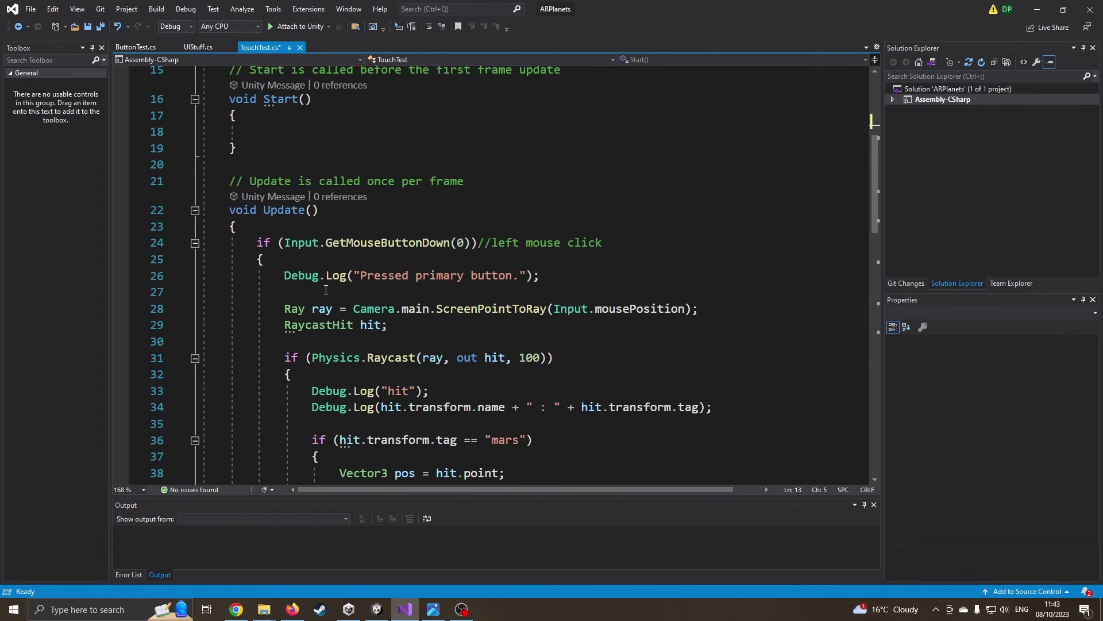
pyautogui.scroll(-2, 504, 282)
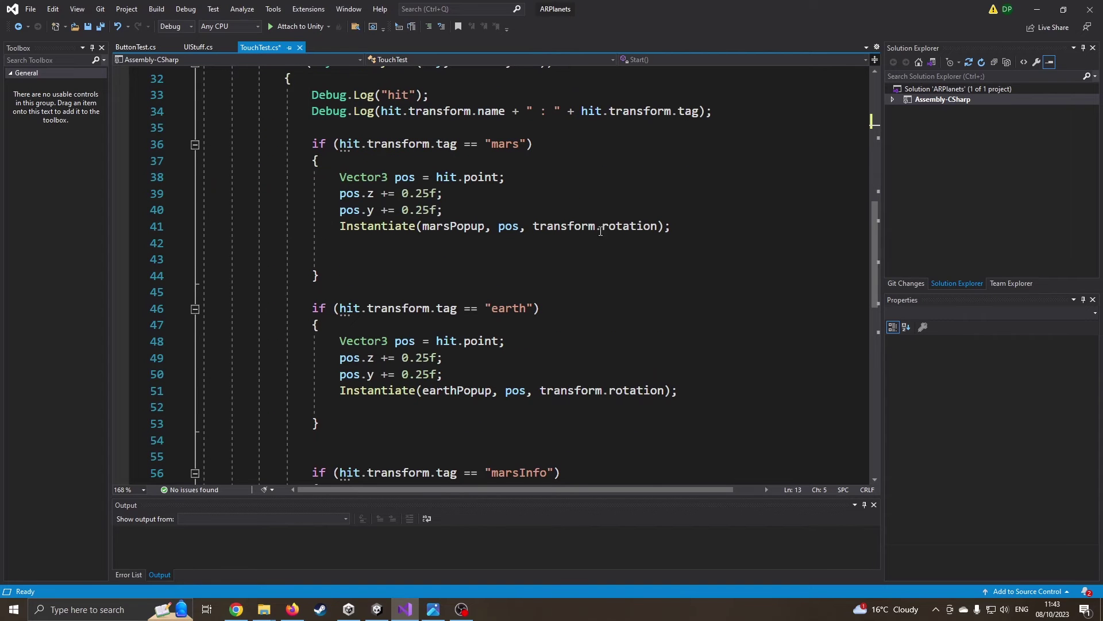
pyautogui.click(365, 167)
pyautogui.press('Return')
pyautogui.write('/*')
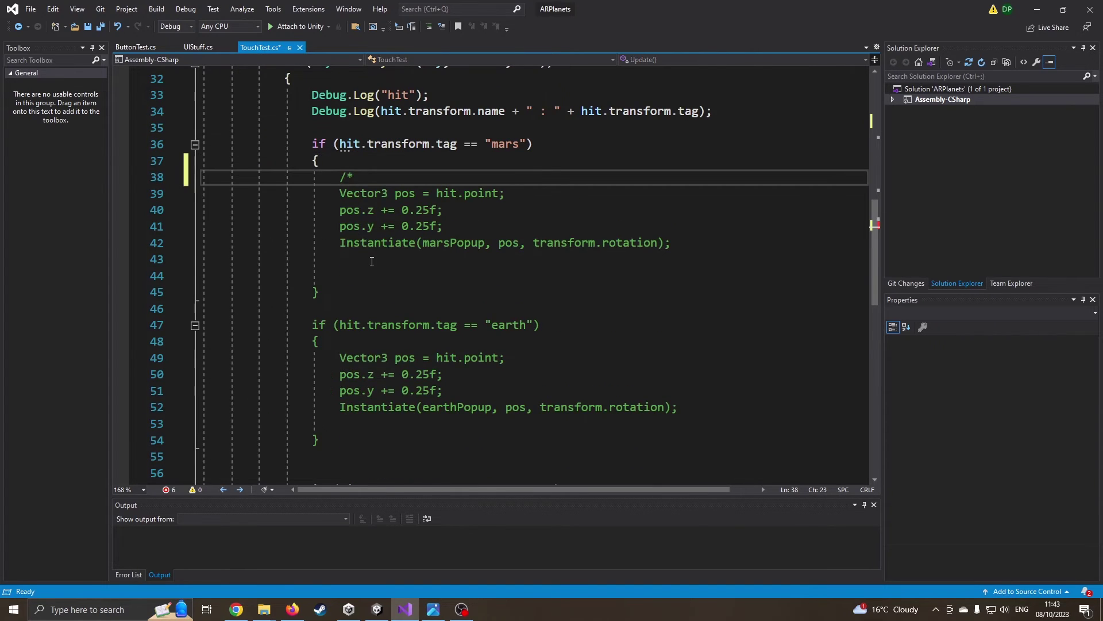
pyautogui.click(378, 264)
pyautogui.write('*/')
# Comment out the Instantiate block in the earth branch with /* */
pyautogui.scroll(-2, 378, 268)
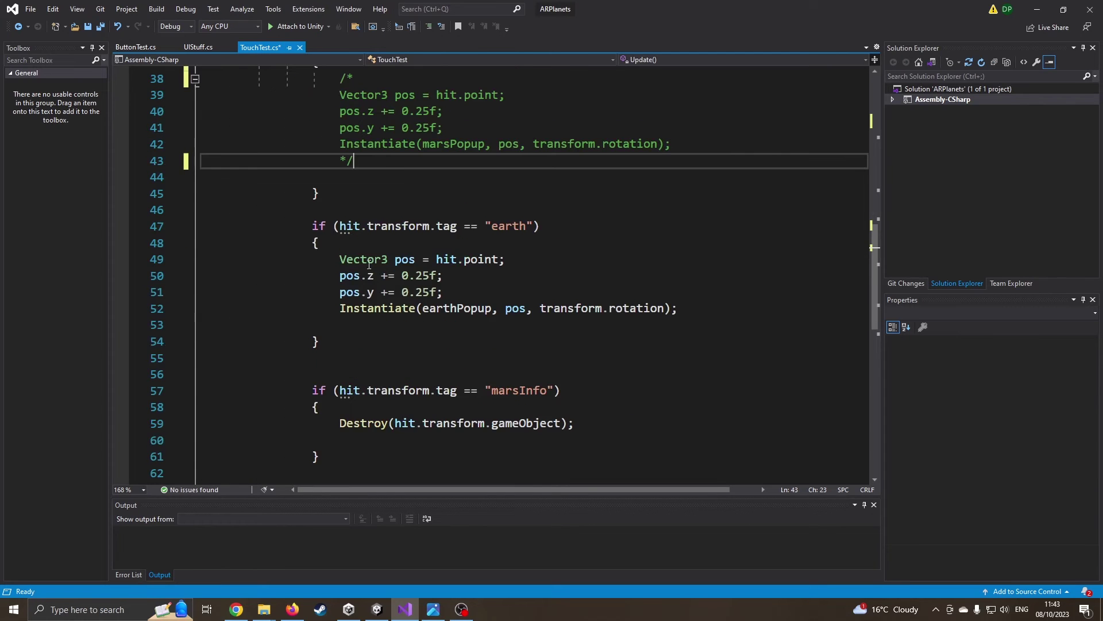
pyautogui.click(365, 244)
pyautogui.press('Return')
pyautogui.write('/*')
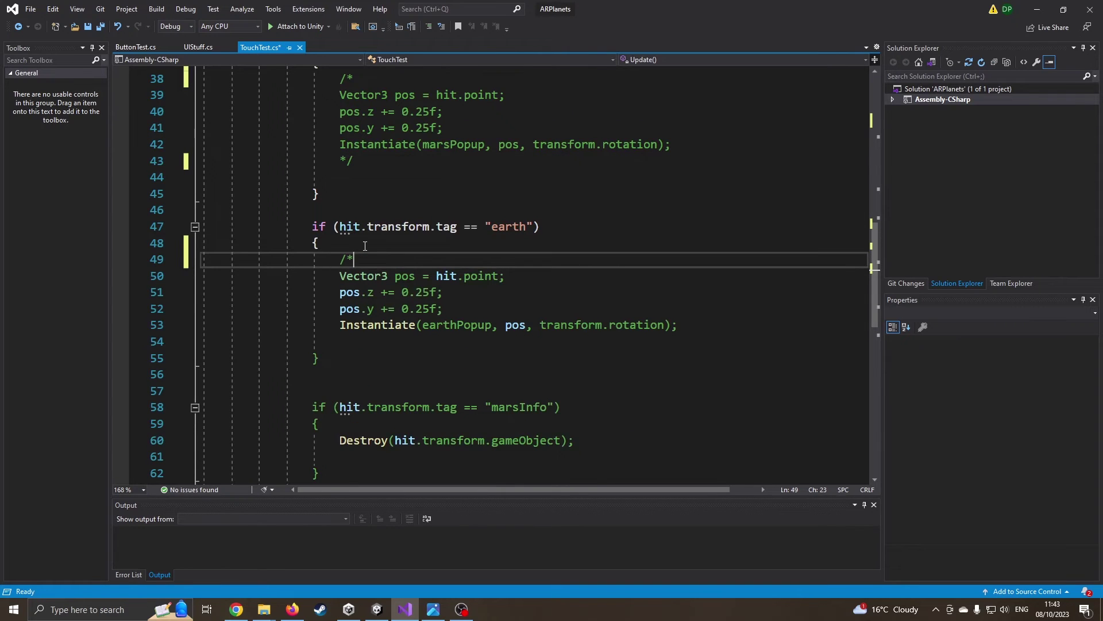
pyautogui.click(362, 339)
pyautogui.write('*/')
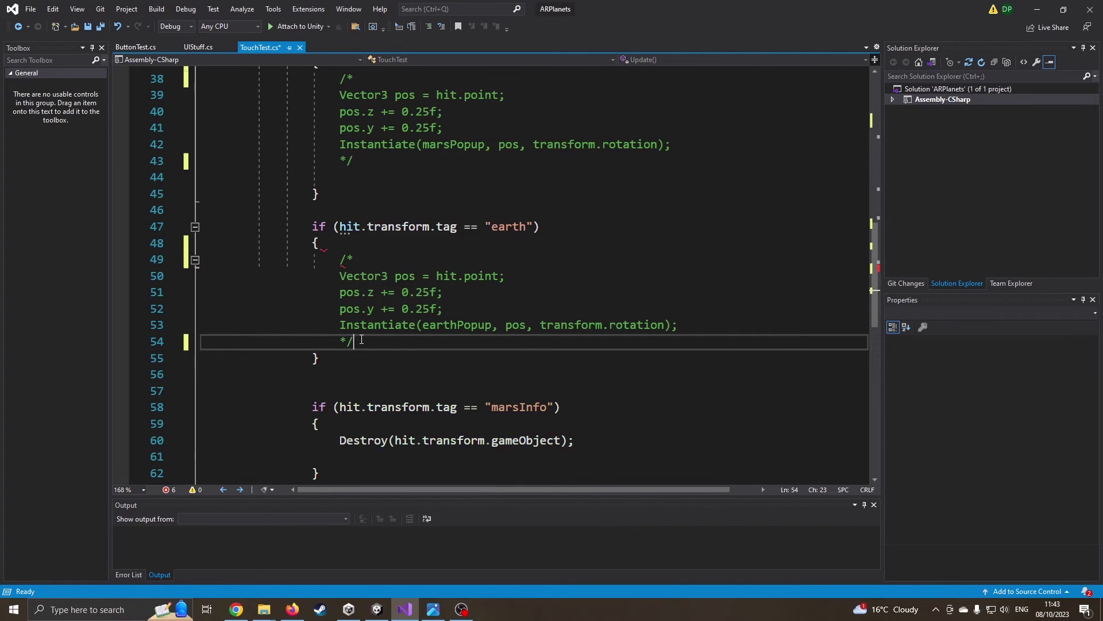
# Add blank lines below the commented-out mars block
pyautogui.scroll(1, 366, 133)
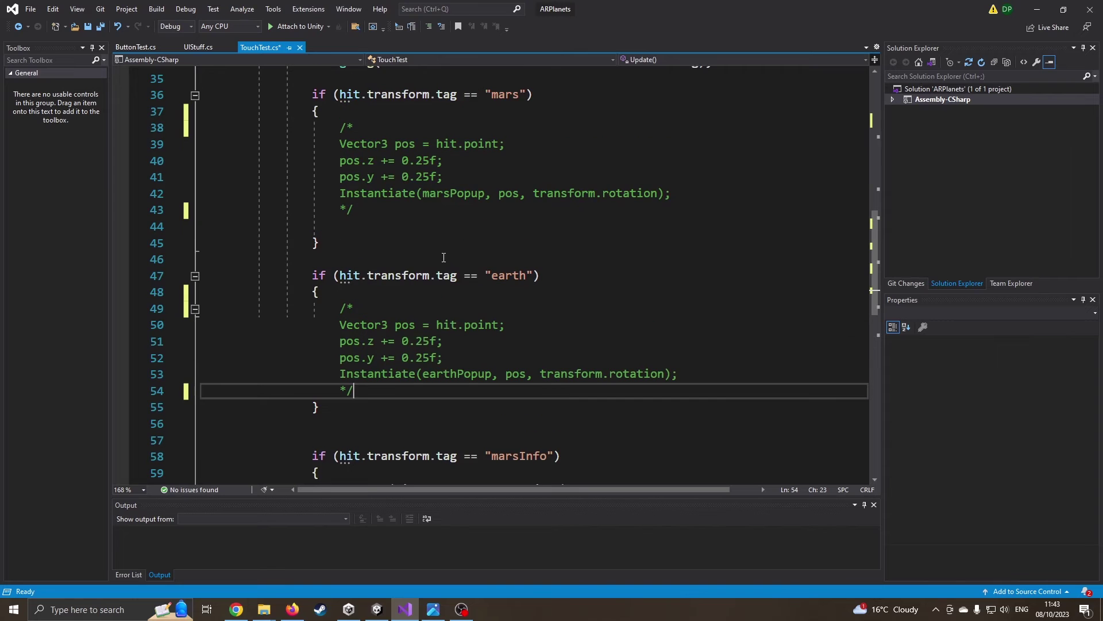
pyautogui.click(379, 208)
pyautogui.press('Return')
pyautogui.press('Return')
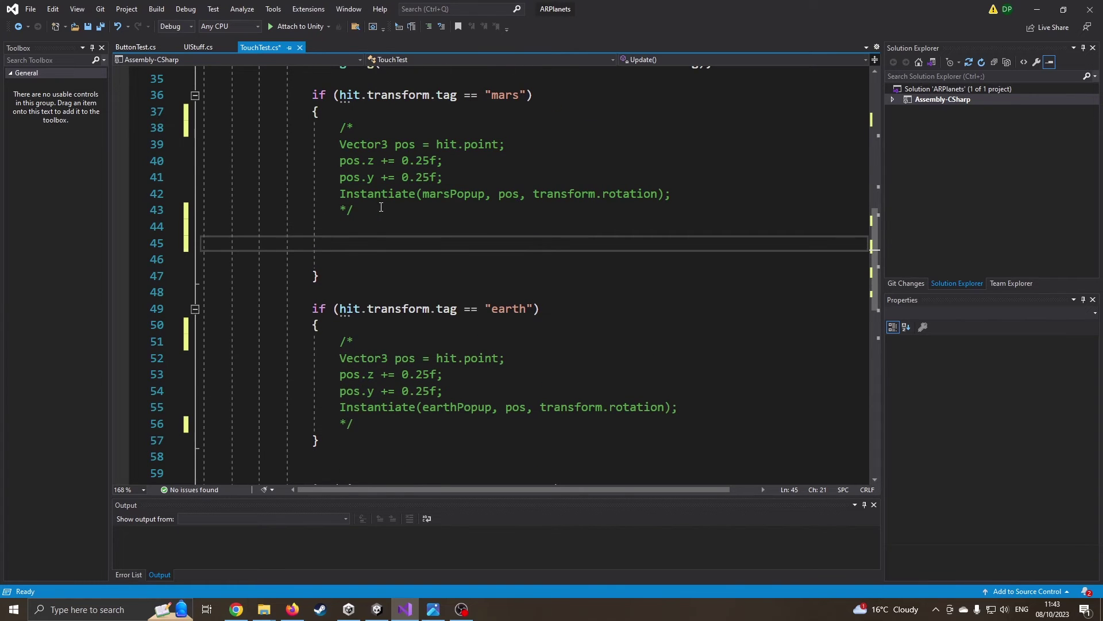
pyautogui.scroll(3, 373, 184)
pyautogui.scroll(7, 379, 172)
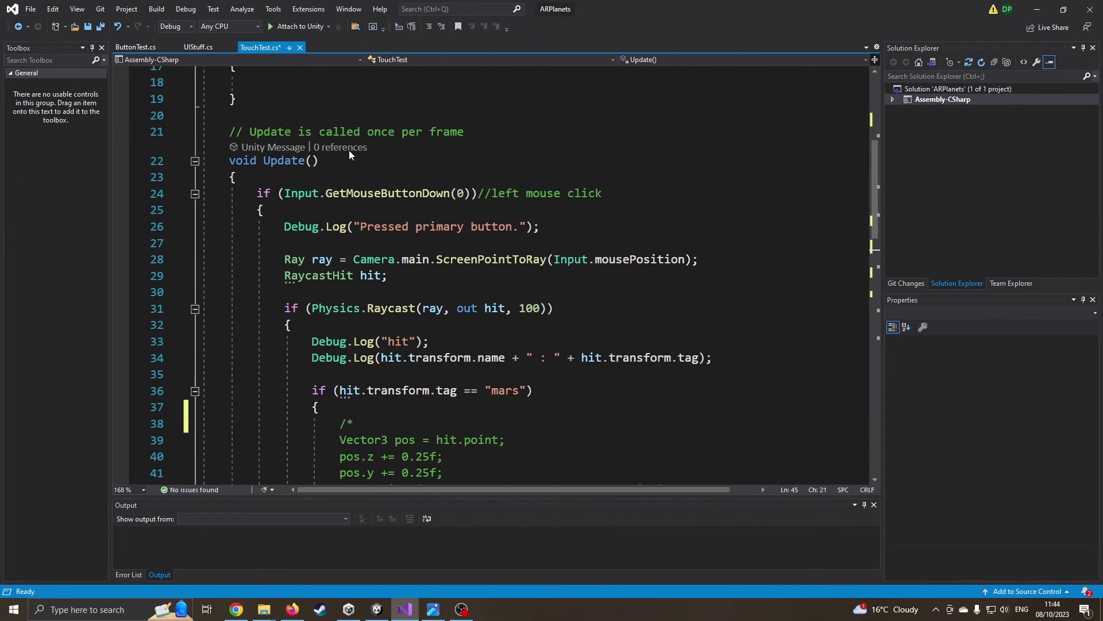
pyautogui.scroll(-10, 374, 216)
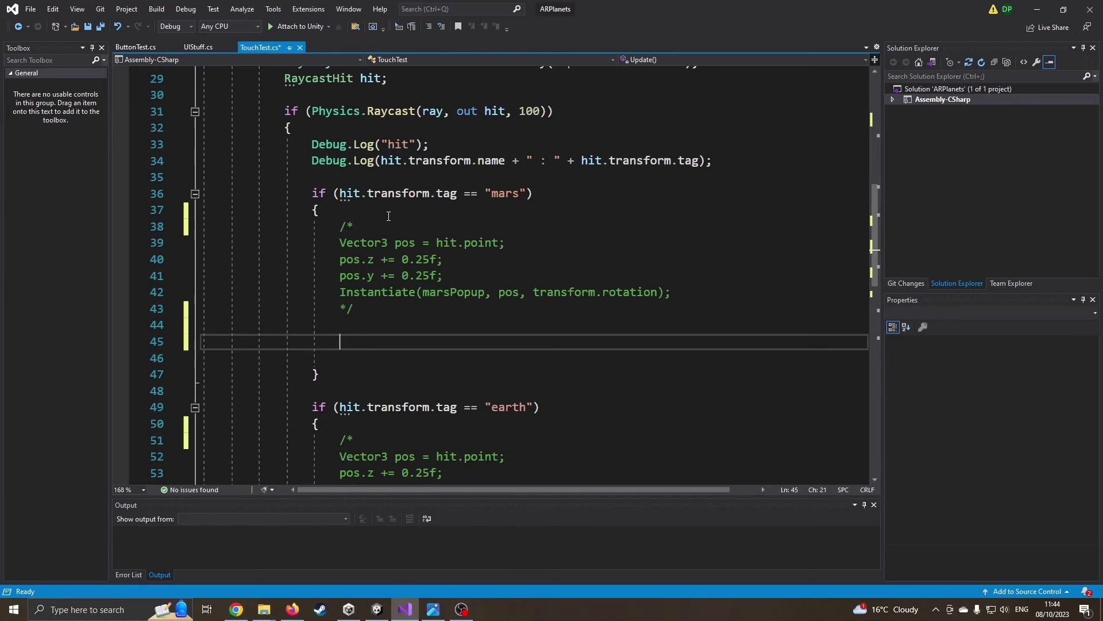
# In the mars branch, set infoBox.text to "Mars \n Let's go visit!"
pyautogui.write('info')
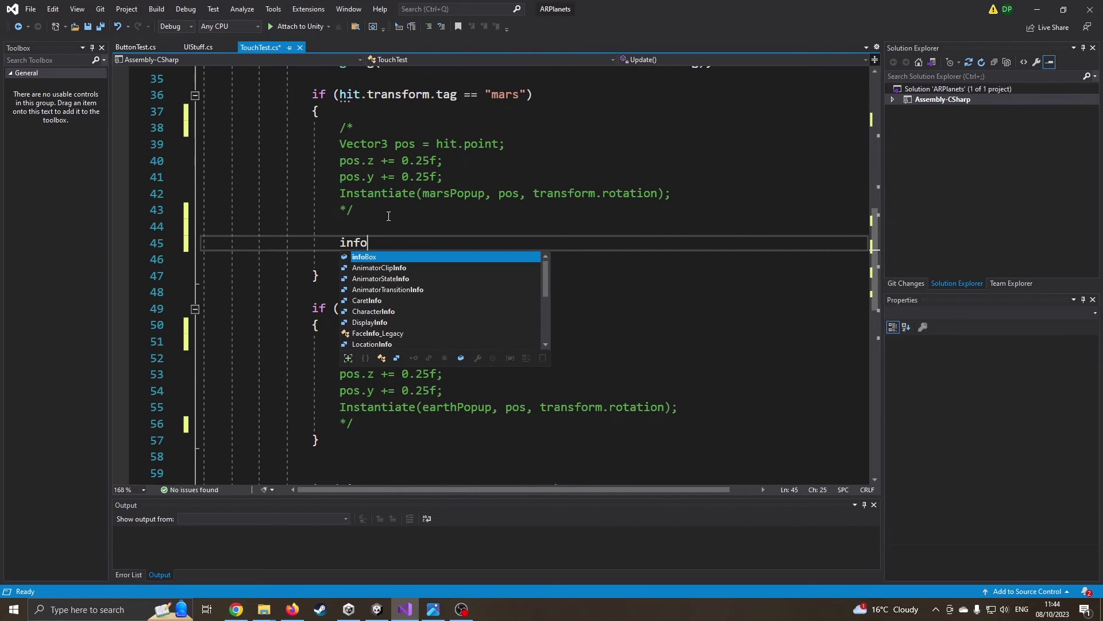
pyautogui.write('Box.text = "')
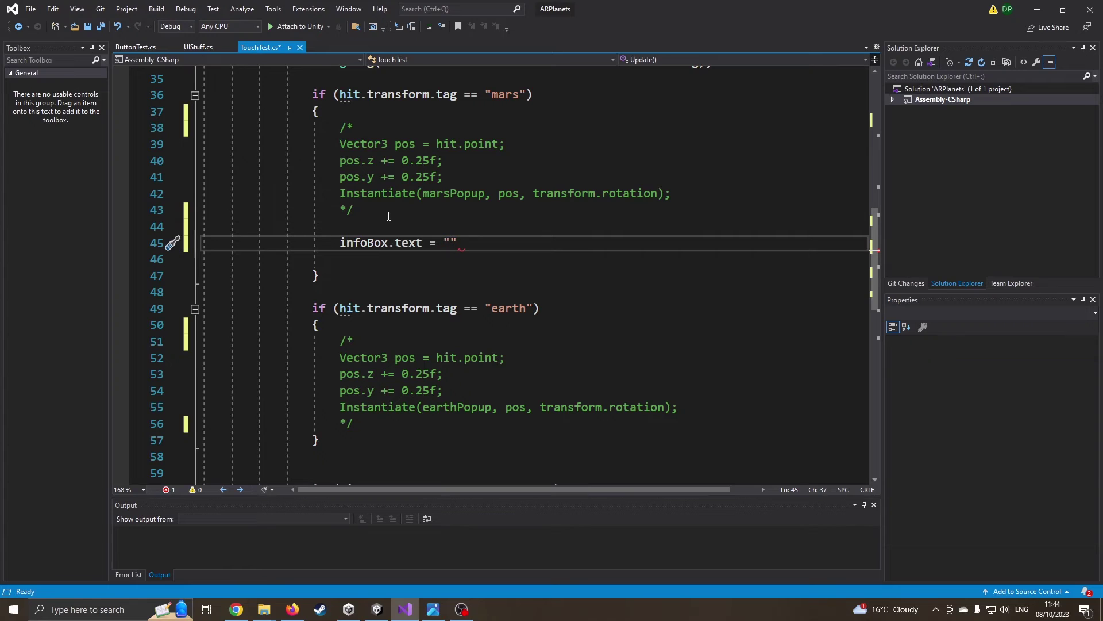
pyautogui.write('Mars ')
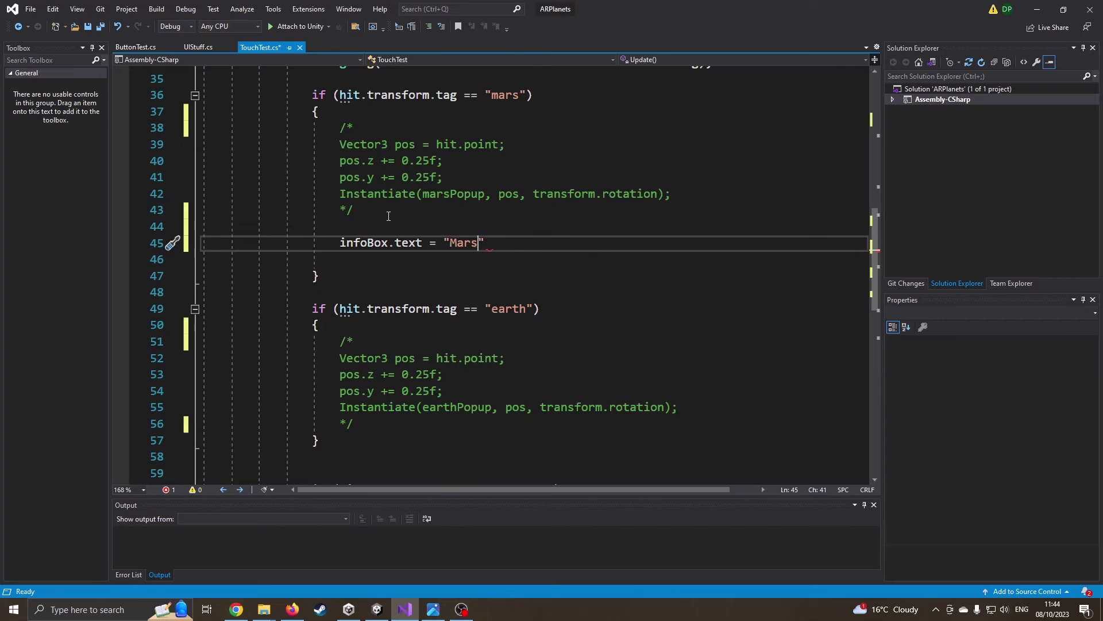
pyautogui.write('\\n')
pyautogui.press('Right')
pyautogui.press('Right')
pyautogui.write('Let\'s go visit!";')
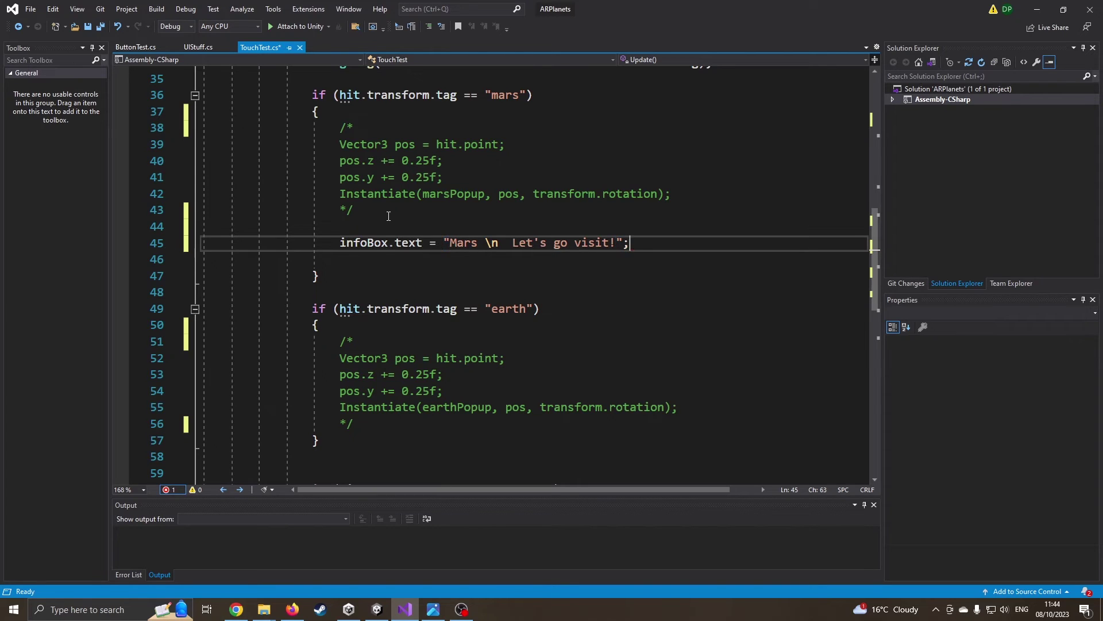
# Copy that line into the earth branch as "Earth \n Most;y Harmless!" and save the script
pyautogui.moveTo(643, 243); pyautogui.dragTo(333, 243)
pyautogui.hotkey('ctrl', 'c')
pyautogui.click(356, 423)
pyautogui.press('Return')
pyautogui.press('Return')
pyautogui.hotkey('ctrl', 'v')
pyautogui.doubleClick(477, 457)
pyautogui.write('Earth')
pyautogui.press('Right')
pyautogui.press('Right')
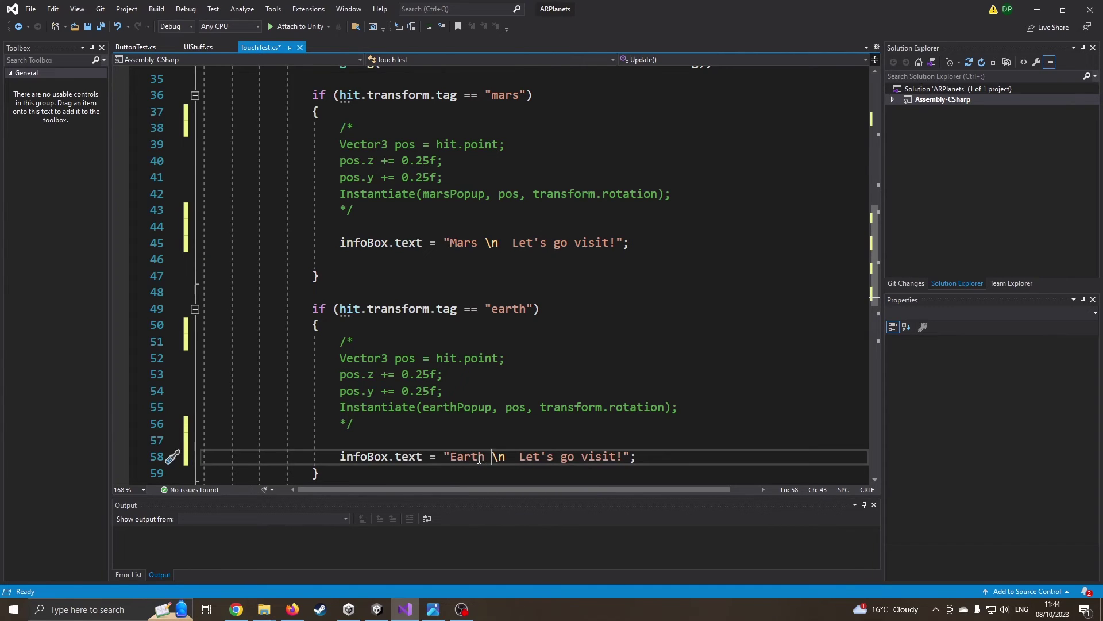
pyautogui.hotkey('shift', 'Right')
pyautogui.hotkey('shift', 'Right')
pyautogui.hotkey('shift', 'Right')
pyautogui.hotkey('shift', 'Right')
pyautogui.hotkey('shift', 'Right')
pyautogui.hotkey('shift', 'Right')
pyautogui.hotkey('shift', 'Right')
pyautogui.hotkey('shift', 'Right')
pyautogui.hotkey('shift', 'Right')
pyautogui.hotkey('shift', 'Right')
pyautogui.hotkey('shift', 'Right')
pyautogui.hotkey('shift', 'Right')
pyautogui.hotkey('shift', 'Right')
pyautogui.hotkey('shift', 'Right')
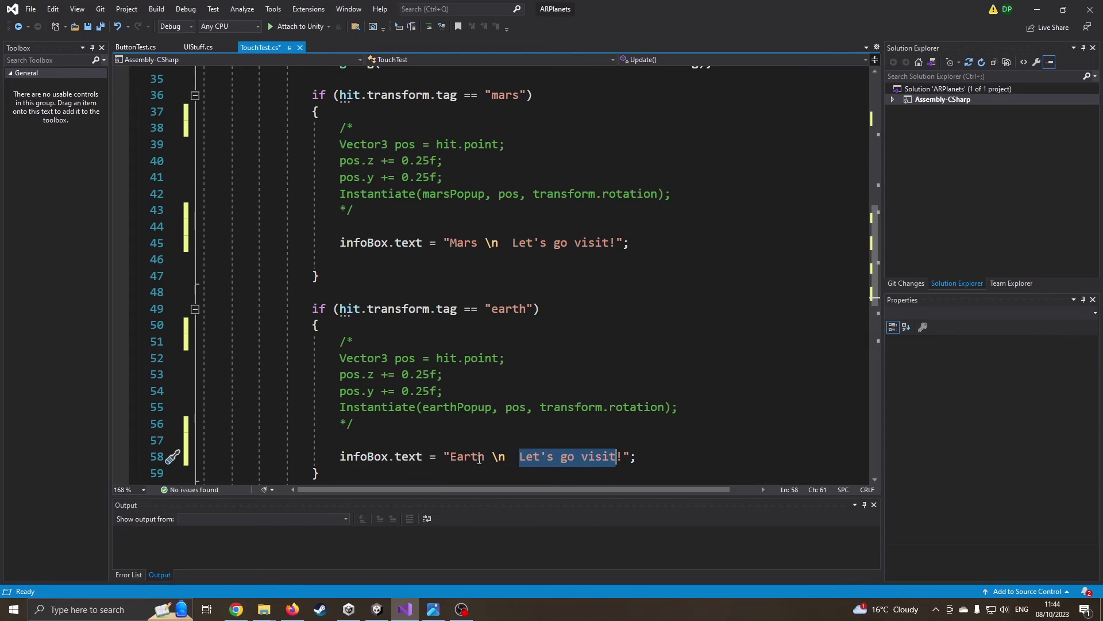
pyautogui.write('Most;y Harmles')
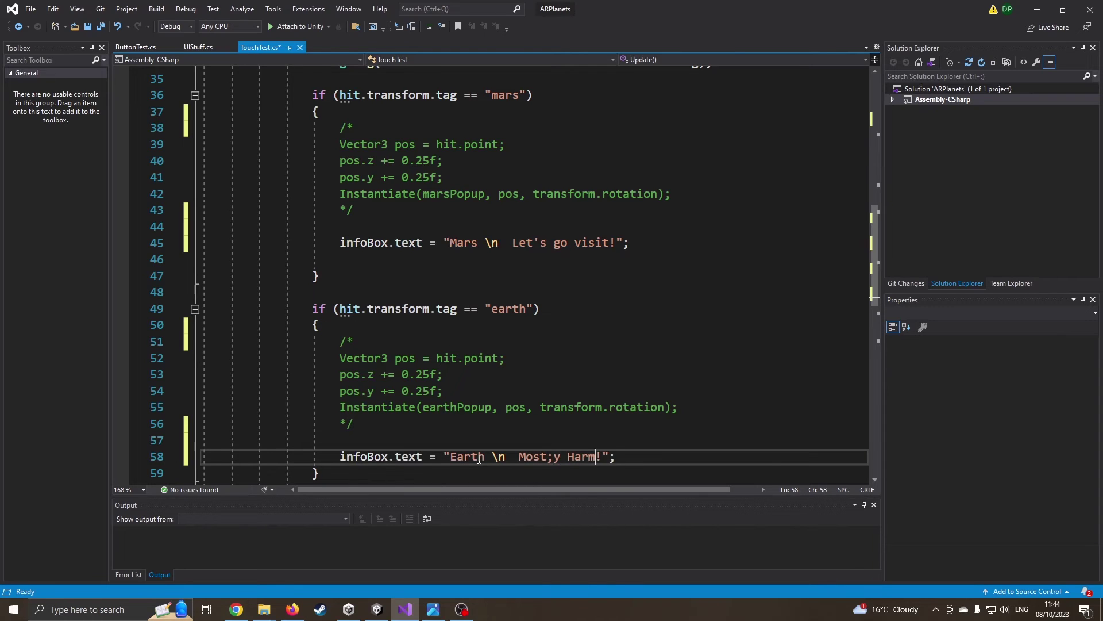
pyautogui.write('s')
pyautogui.hotkey('ctrl', 's')
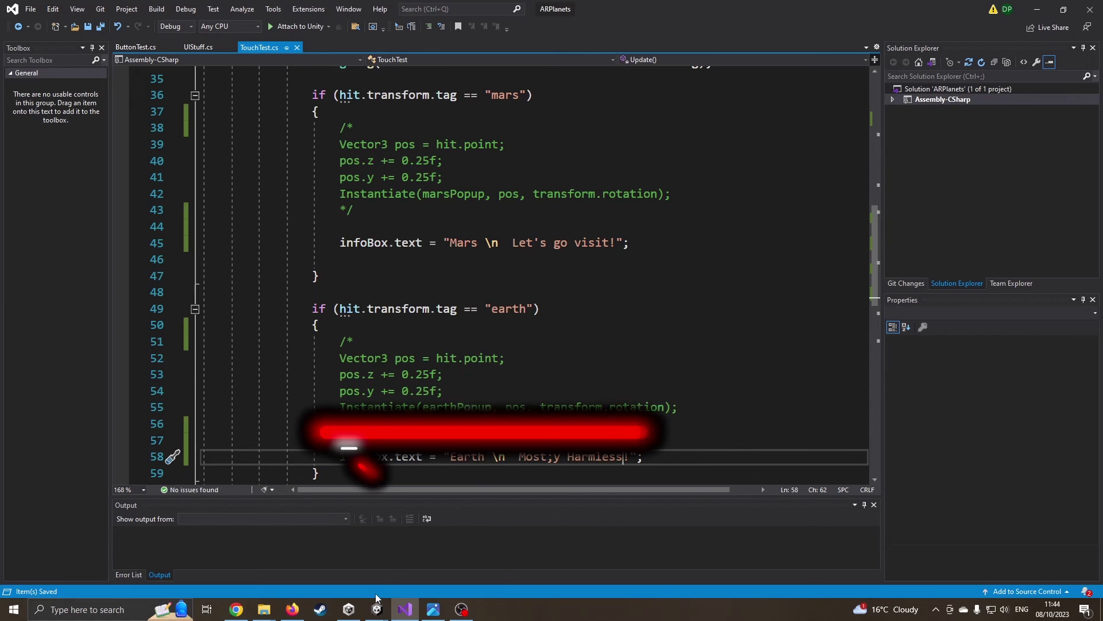
# Back in Unity, link XR Origin's Touch Test Info Box field to the Canvas's Text (TMP)
pyautogui.moveTo(377, 611)
pyautogui.click(343, 559)
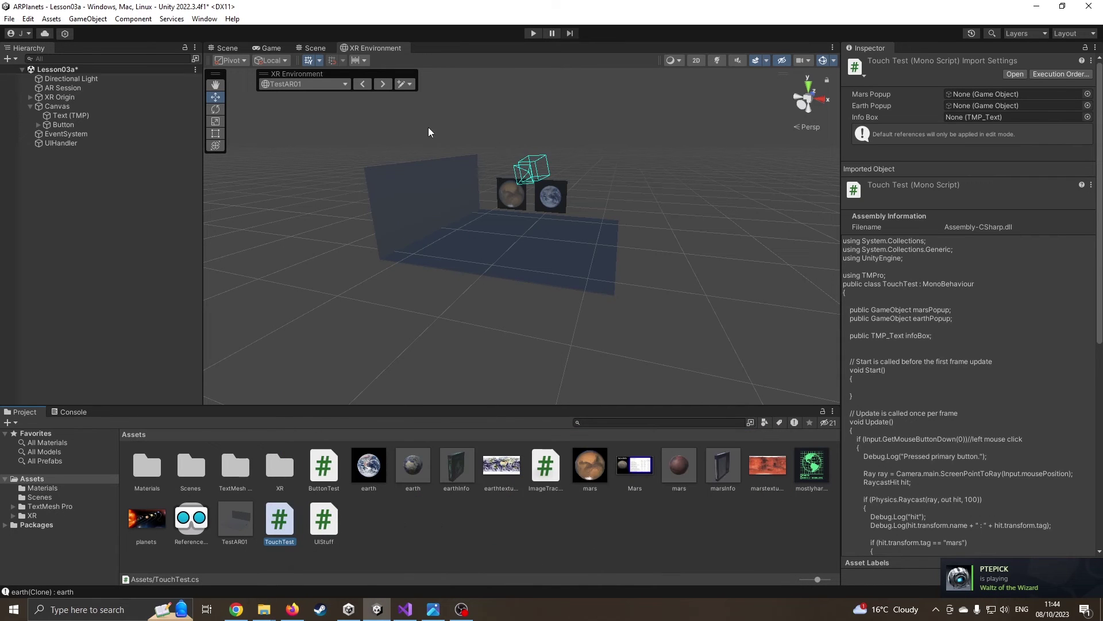
pyautogui.click(61, 97)
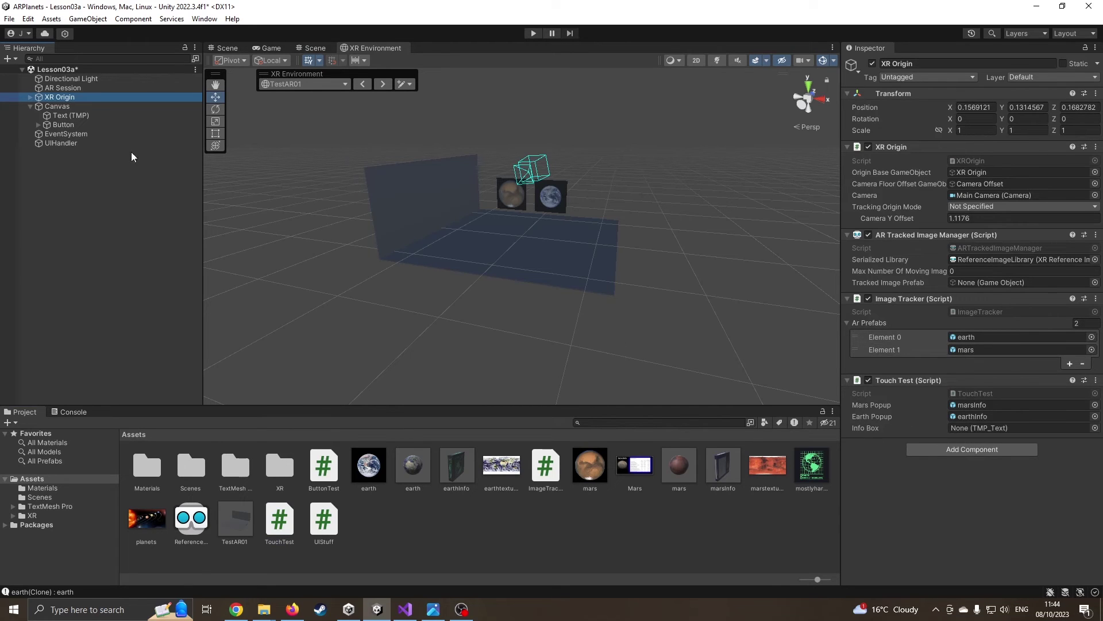
pyautogui.moveTo(71, 115); pyautogui.dragTo(977, 424)
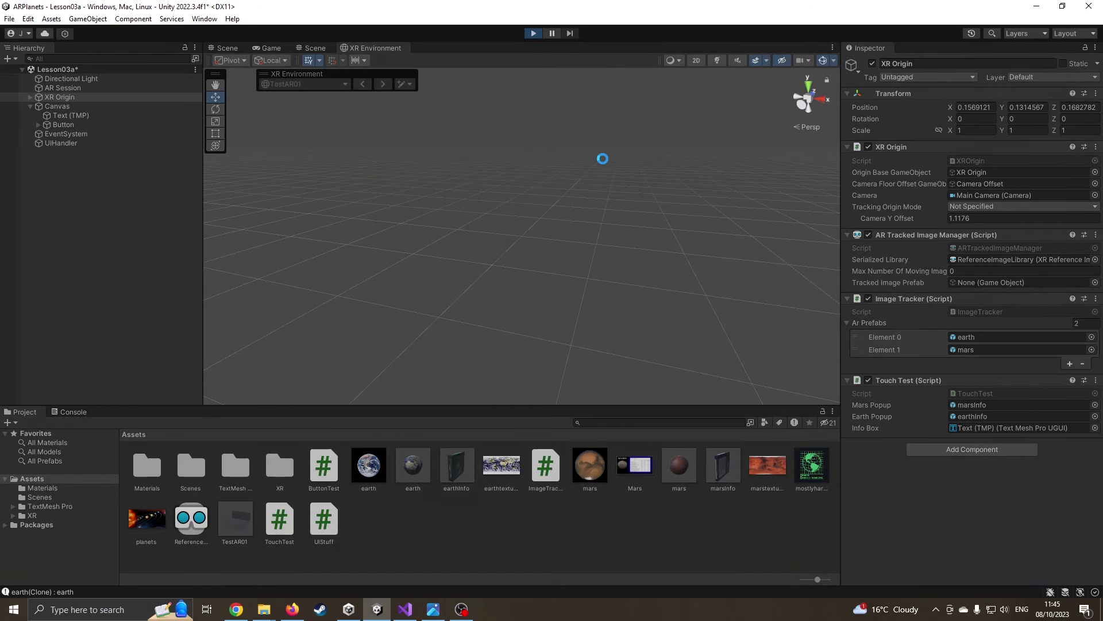
# Play the scene, tap Earth, Mars and the Button to check the info text, then stop and select Canvas
pyautogui.click(533, 33)
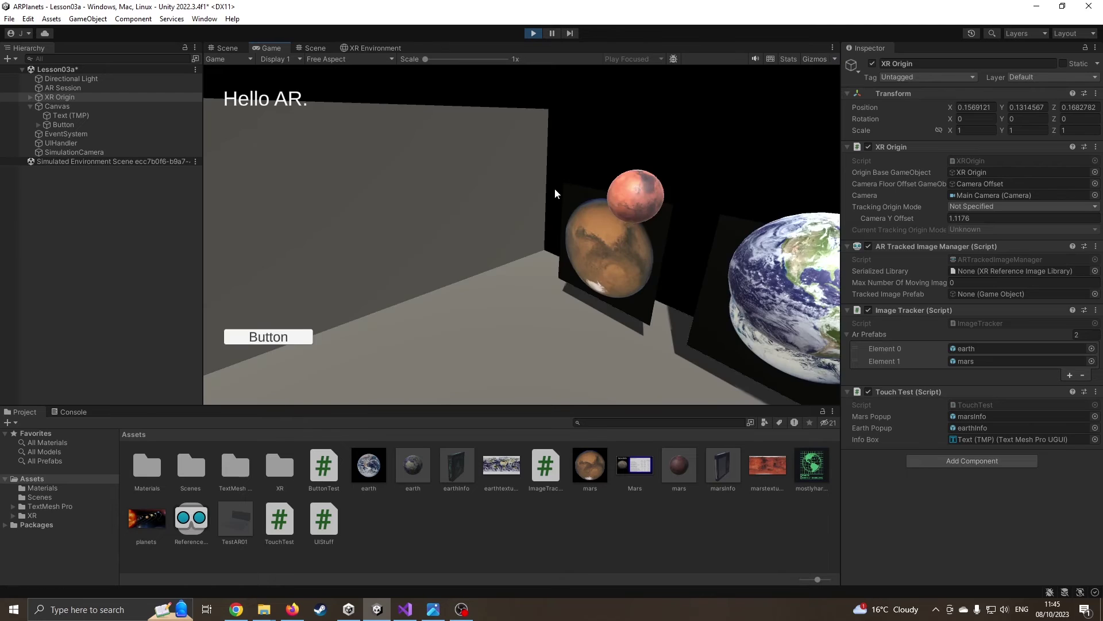
pyautogui.moveTo(491, 216)
pyautogui.mouseDown(button='right')
pyautogui.moveTo(572, 260)
pyautogui.moveTo(608, 231)
pyautogui.mouseUp(button='right')
pyautogui.click(634, 192)
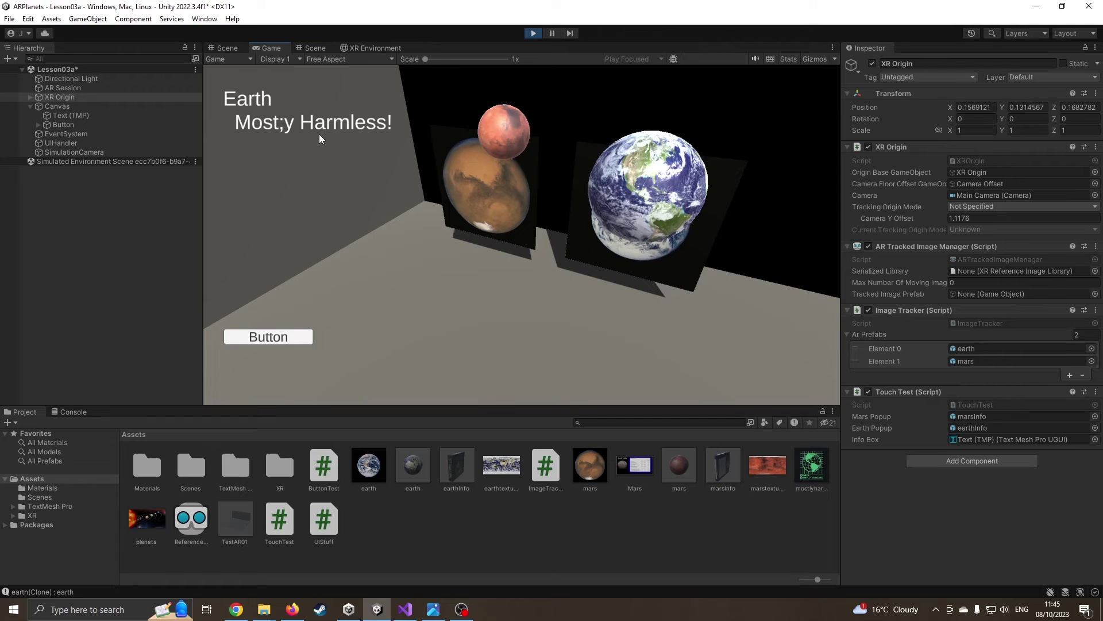
pyautogui.click(503, 131)
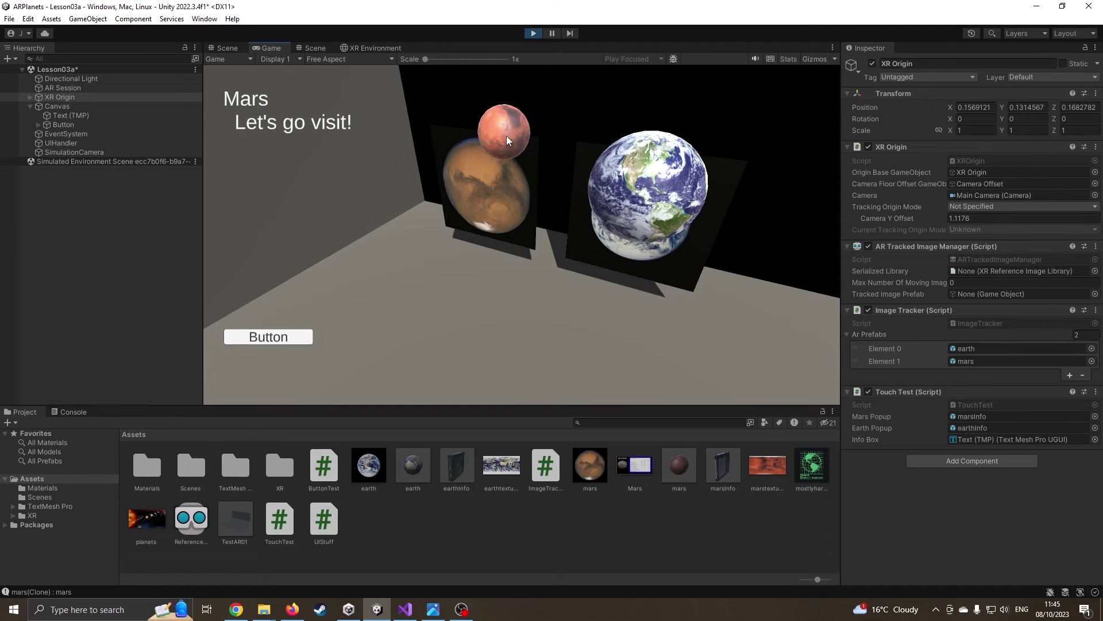
pyautogui.click(293, 335)
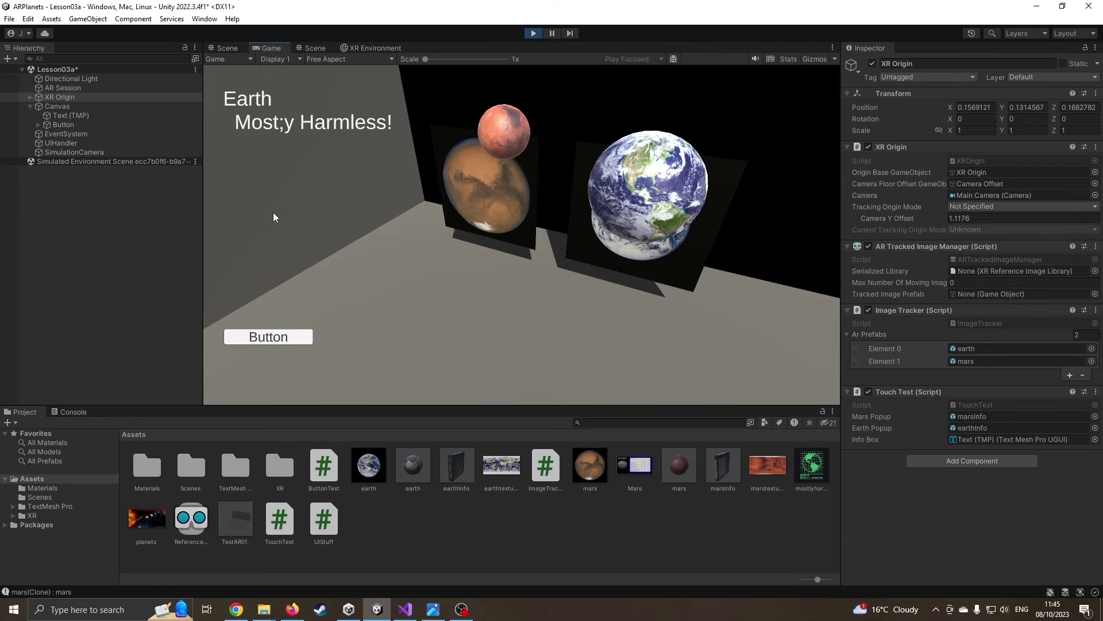
pyautogui.click(533, 32)
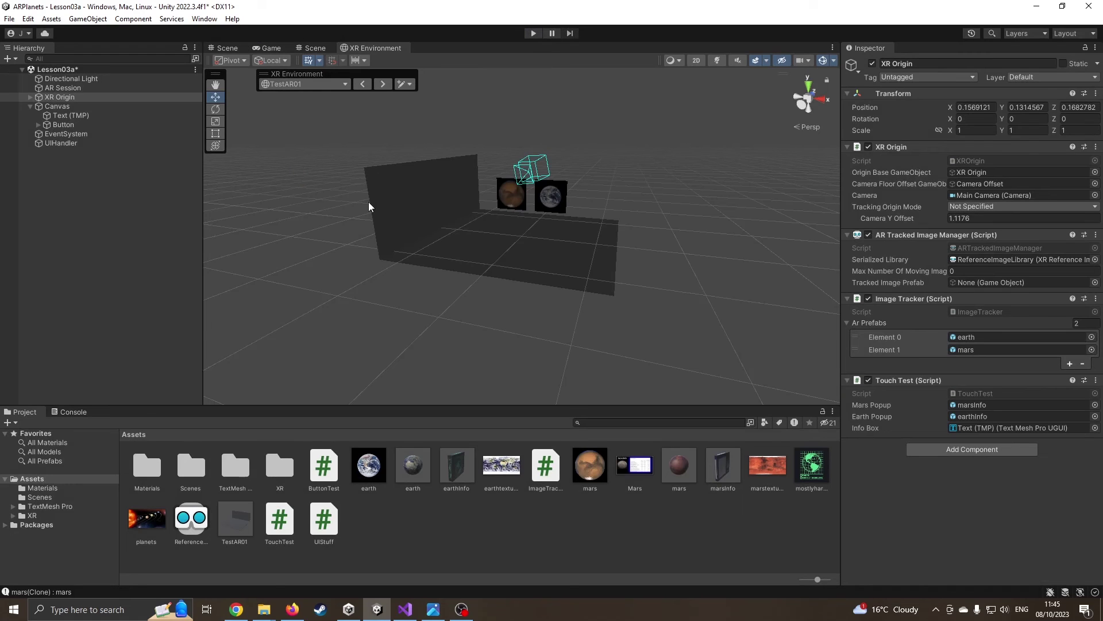
pyautogui.click(68, 107)
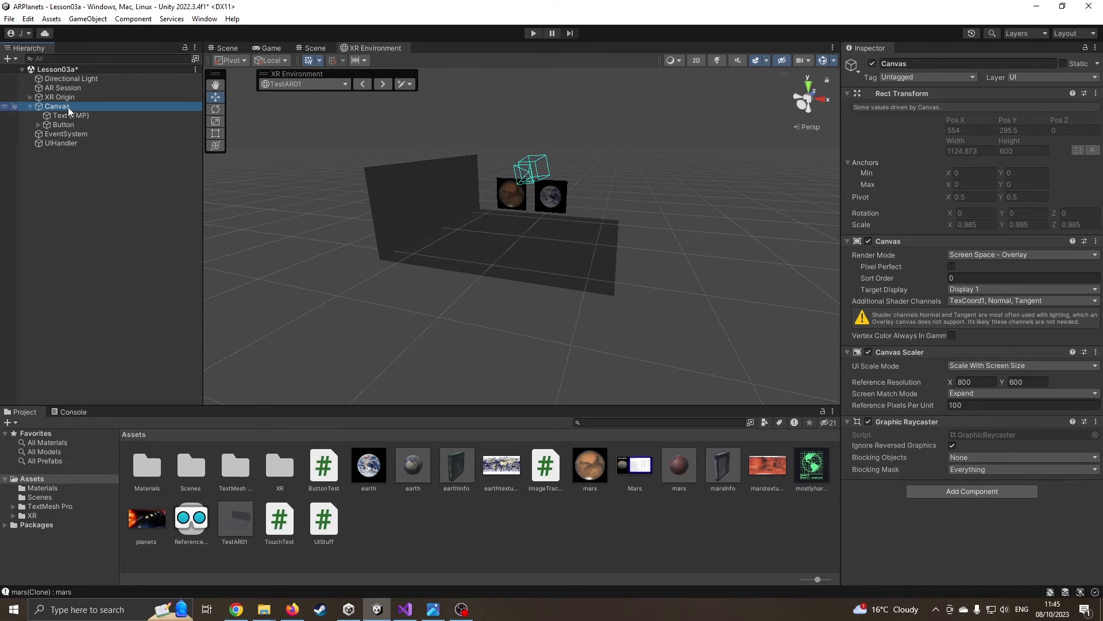
# Add a UI Image under the Canvas and colour it dark navy blue 1D1E2E
pyautogui.rightClick(67, 107)
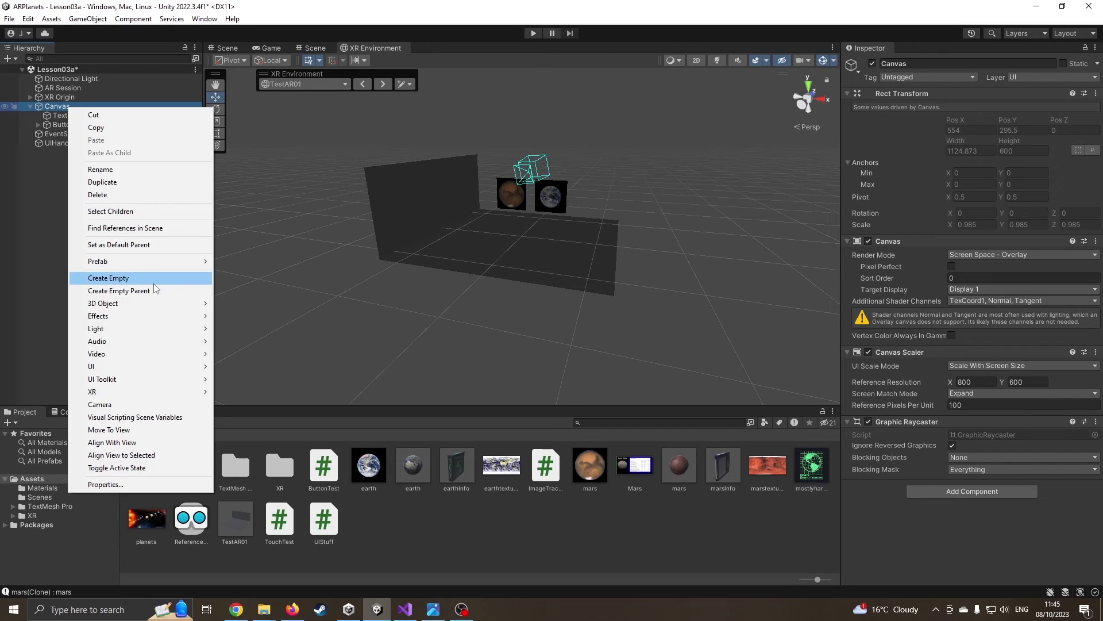
pyautogui.moveTo(176, 368)
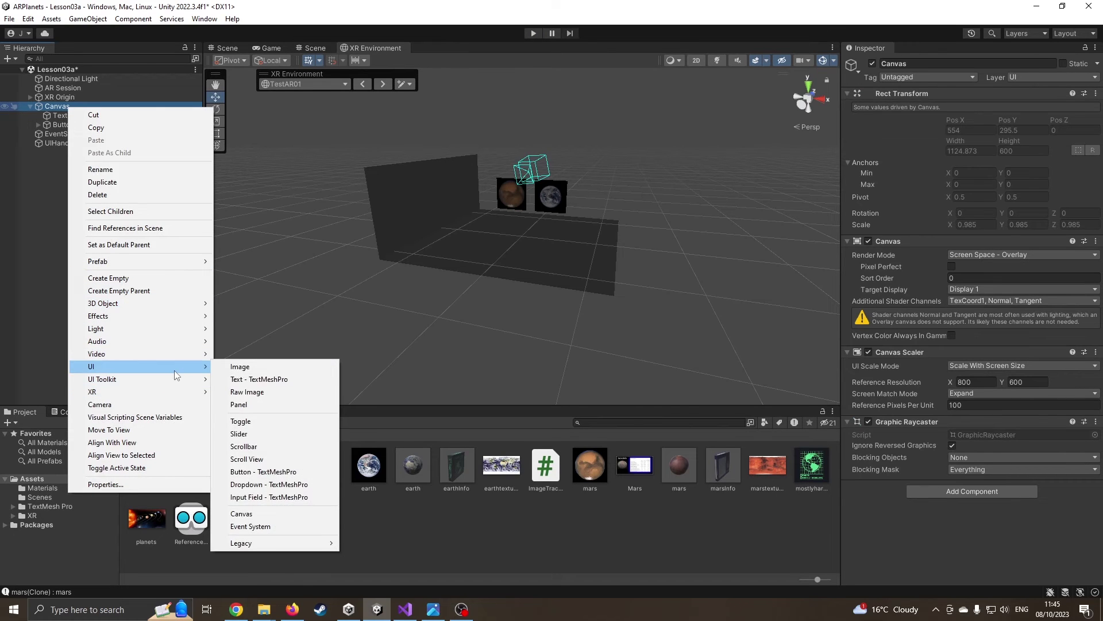
pyautogui.click(247, 370)
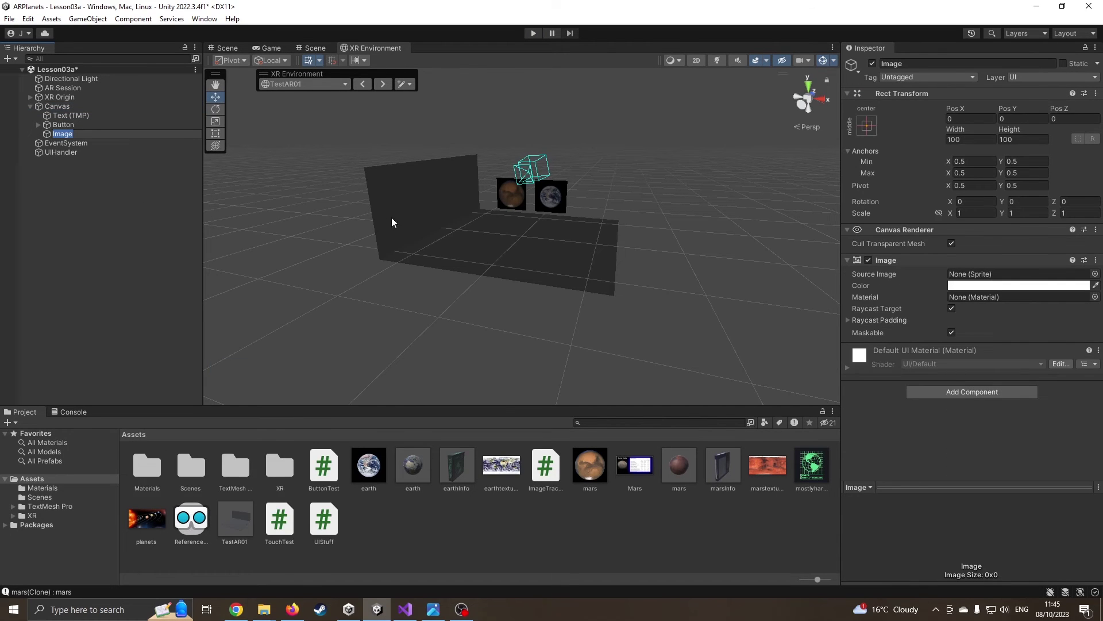
pyautogui.click(984, 286)
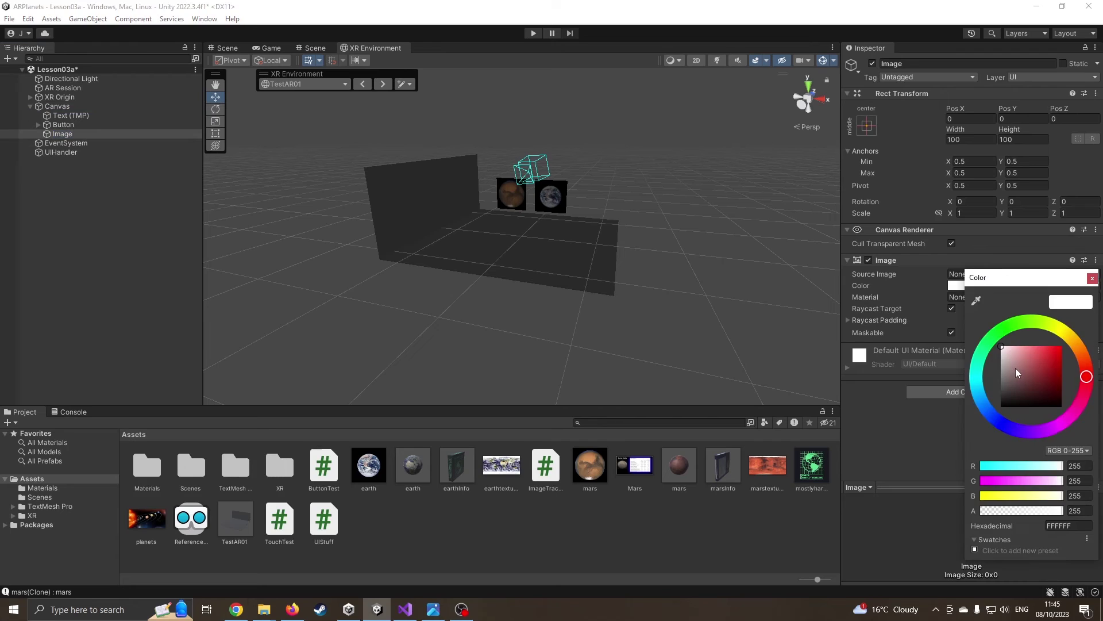
pyautogui.moveTo(1015, 369); pyautogui.dragTo(1003, 413)
pyautogui.click(999, 423)
pyautogui.moveTo(1007, 406); pyautogui.dragTo(1027, 401)
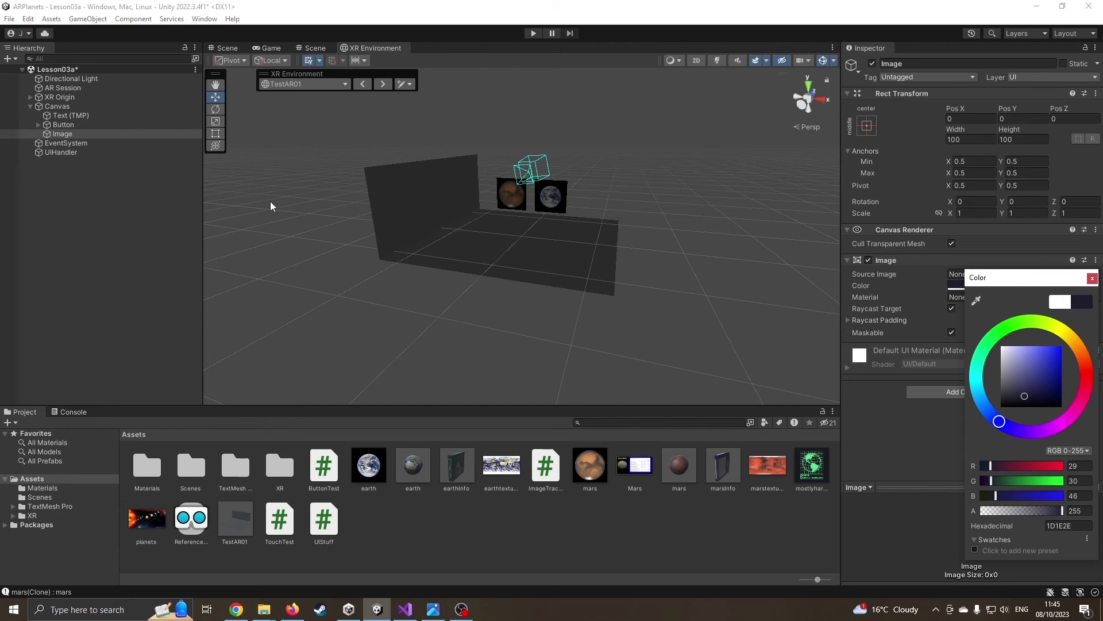
pyautogui.click(317, 50)
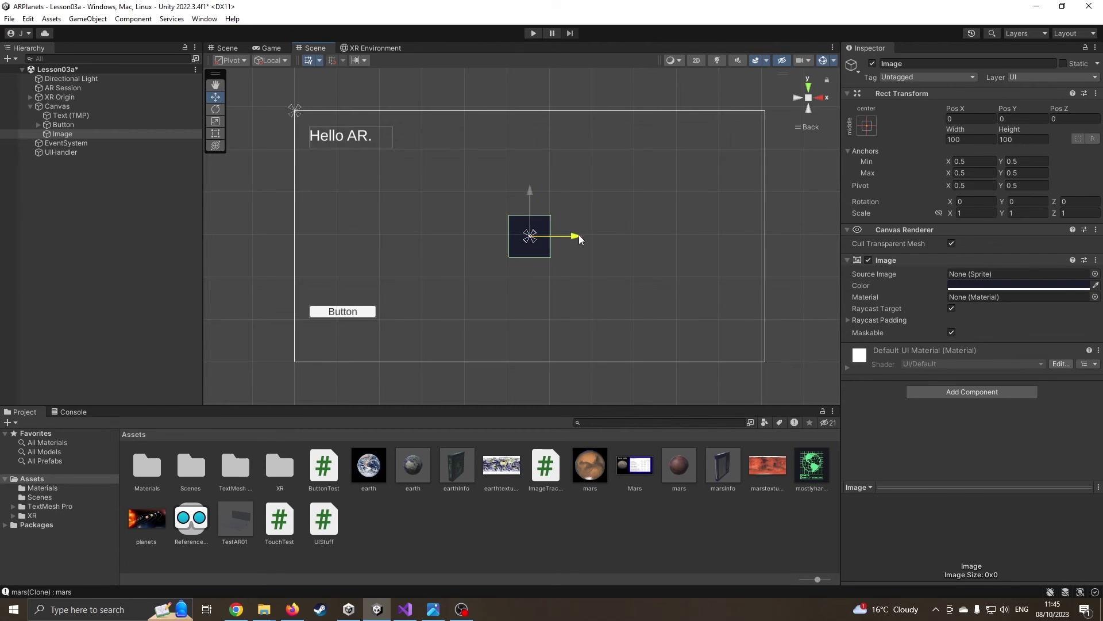
# Move the Image left, stretch it into a tall panel, and anchor it top-left
pyautogui.moveTo(578, 237); pyautogui.dragTo(365, 140)
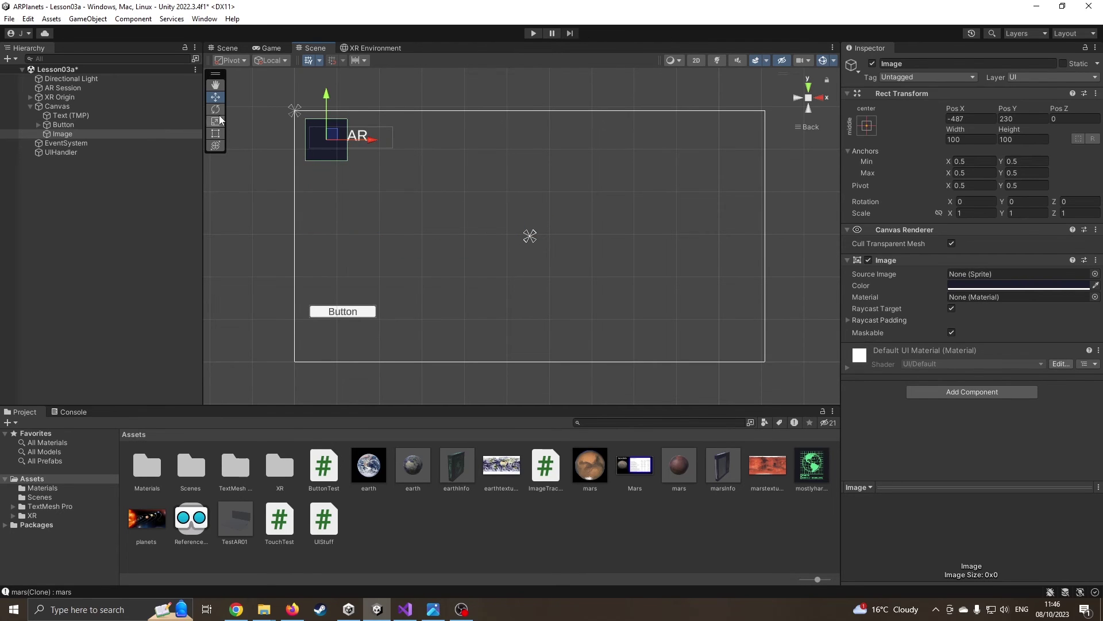
pyautogui.click(216, 136)
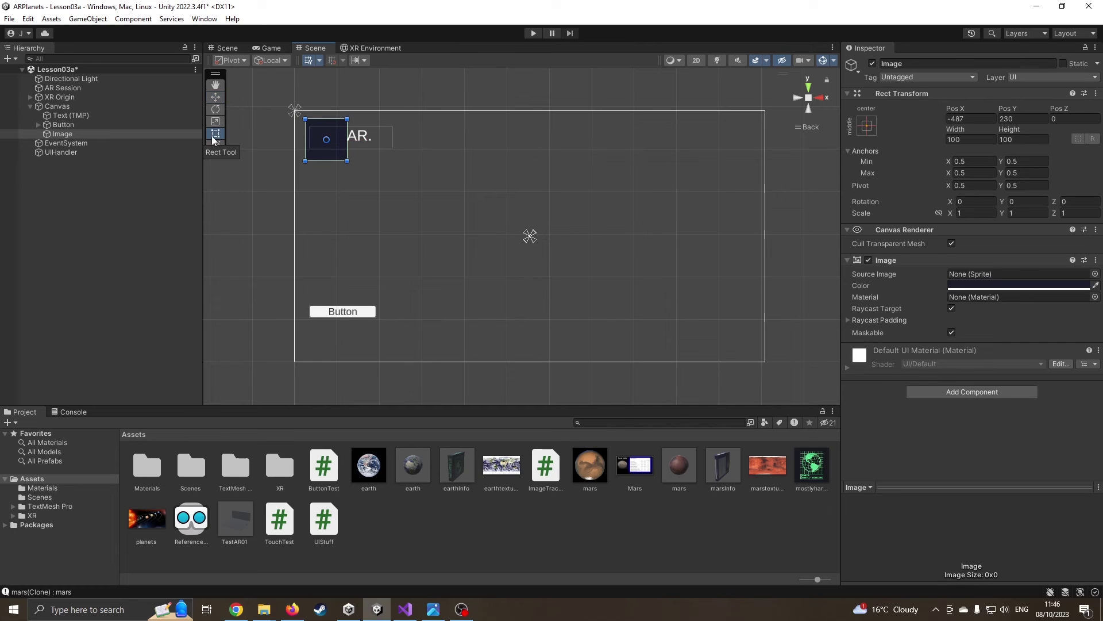
pyautogui.moveTo(348, 160); pyautogui.dragTo(428, 354)
pyautogui.click(90, 133)
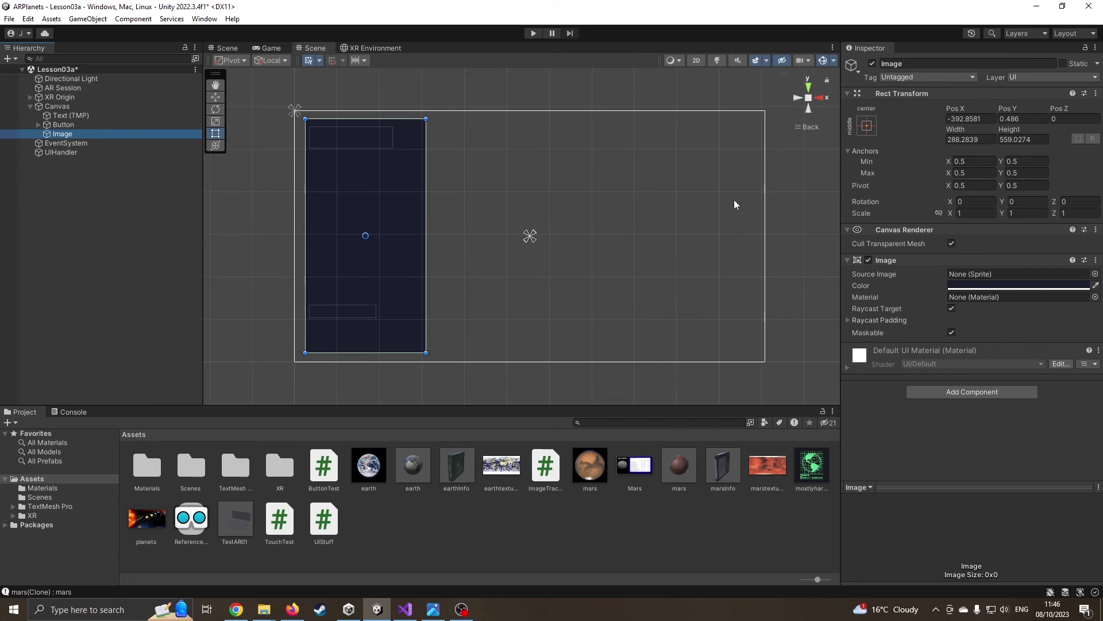
pyautogui.click(866, 127)
pyautogui.click(907, 216)
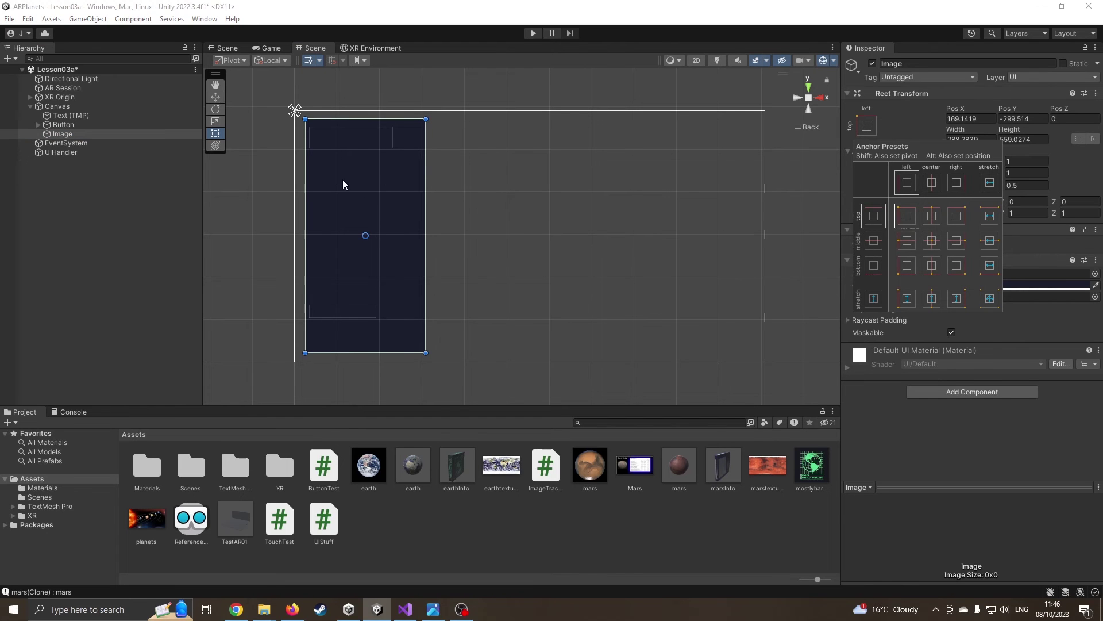
# Push the panel back in Z and reorder it above Text (TMP) under Canvas
pyautogui.keyDown('alt'); pyautogui.moveTo(330, 182); pyautogui.dragTo(441, 173); pyautogui.keyUp('alt')
pyautogui.click(215, 96)
pyautogui.moveTo(532, 248); pyautogui.dragTo(570, 264)
pyautogui.moveTo(72, 133); pyautogui.dragTo(73, 113)
# Rename the Image to BackGroundColour
pyautogui.click(70, 115)
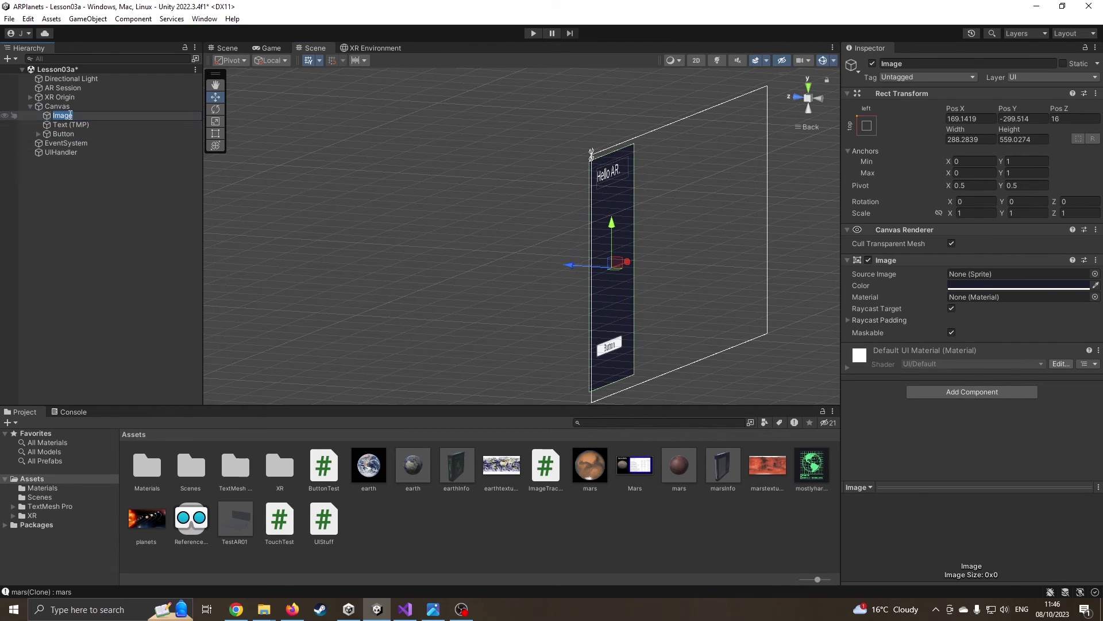
pyautogui.write('BackGroundColour')
pyautogui.click(105, 207)
# Nudge the BackGroundColour panel slightly left to Pos X 154
pyautogui.keyDown('alt'); pyautogui.moveTo(573, 246); pyautogui.dragTo(481, 209); pyautogui.keyUp('alt')
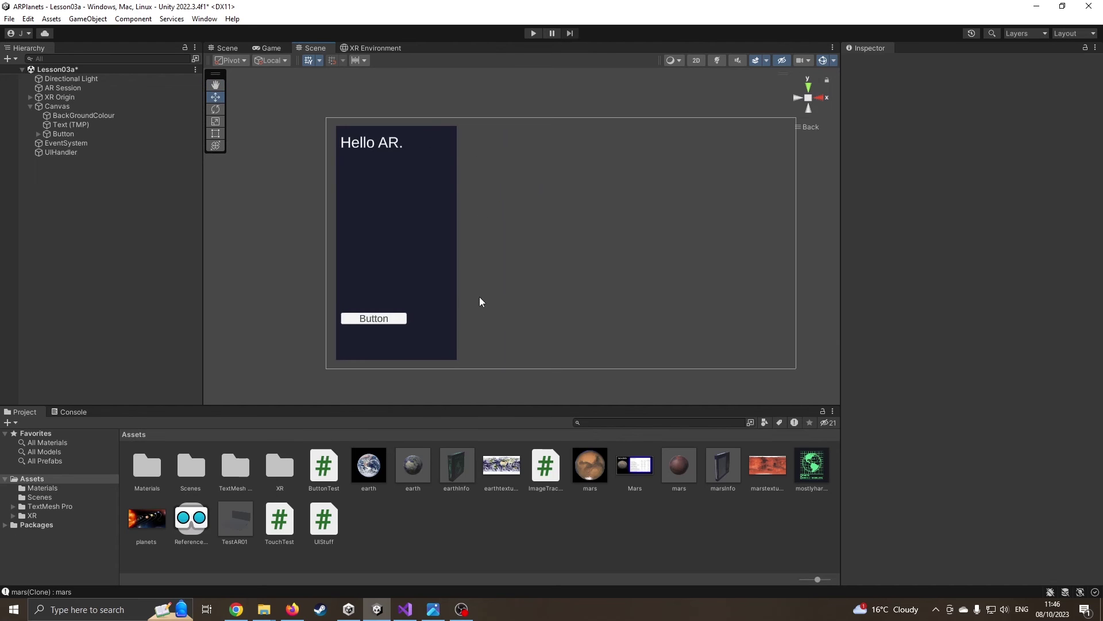
pyautogui.click(79, 109)
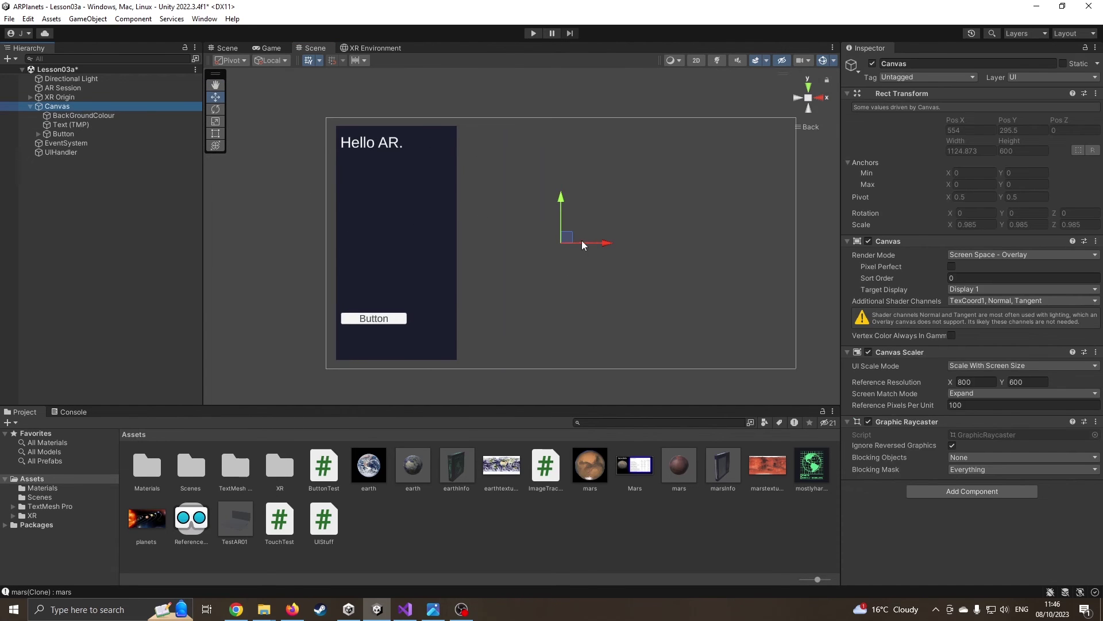
pyautogui.click(437, 241)
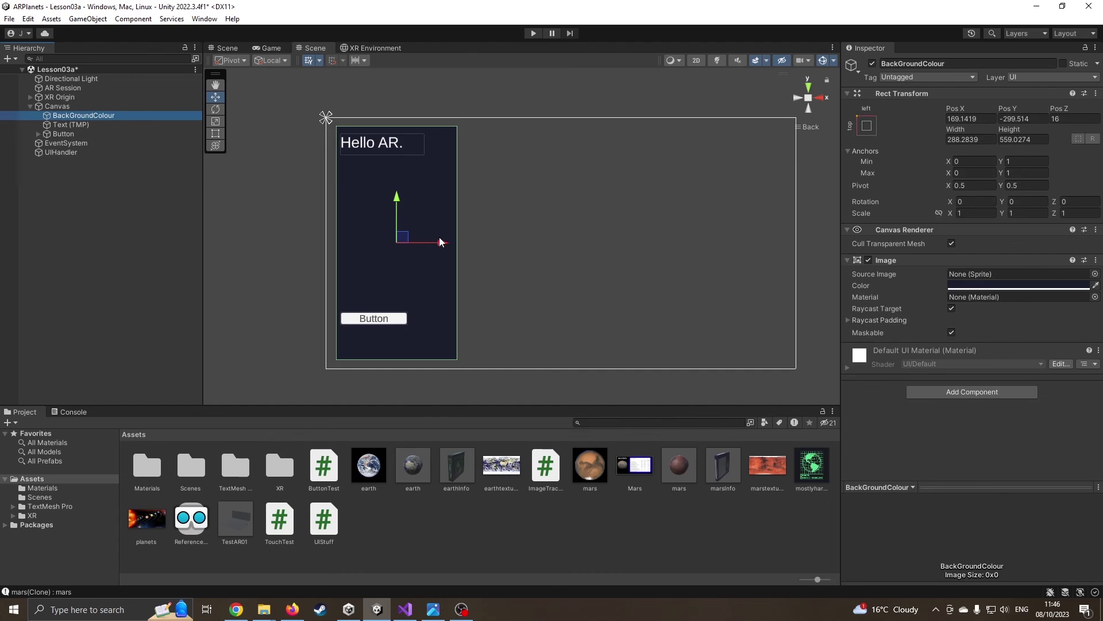
pyautogui.moveTo(441, 243); pyautogui.dragTo(435, 244)
pyautogui.moveTo(327, 234); pyautogui.dragTo(362, 224, button='middle')
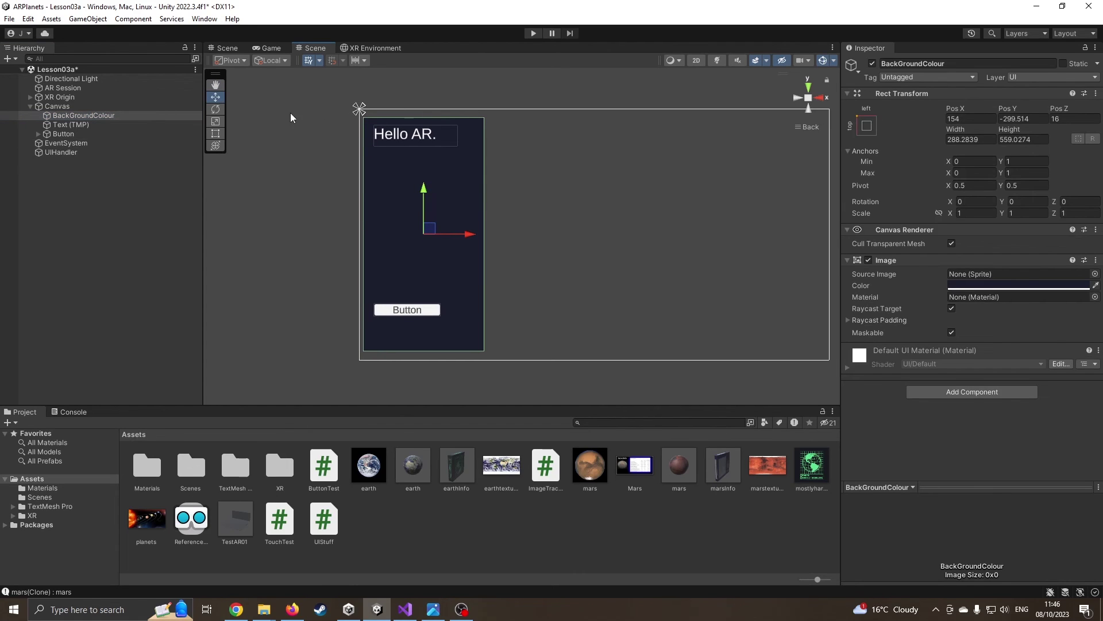
# Play-test the scene: press the Button, tap Earth to show its info, then stop
pyautogui.click(369, 47)
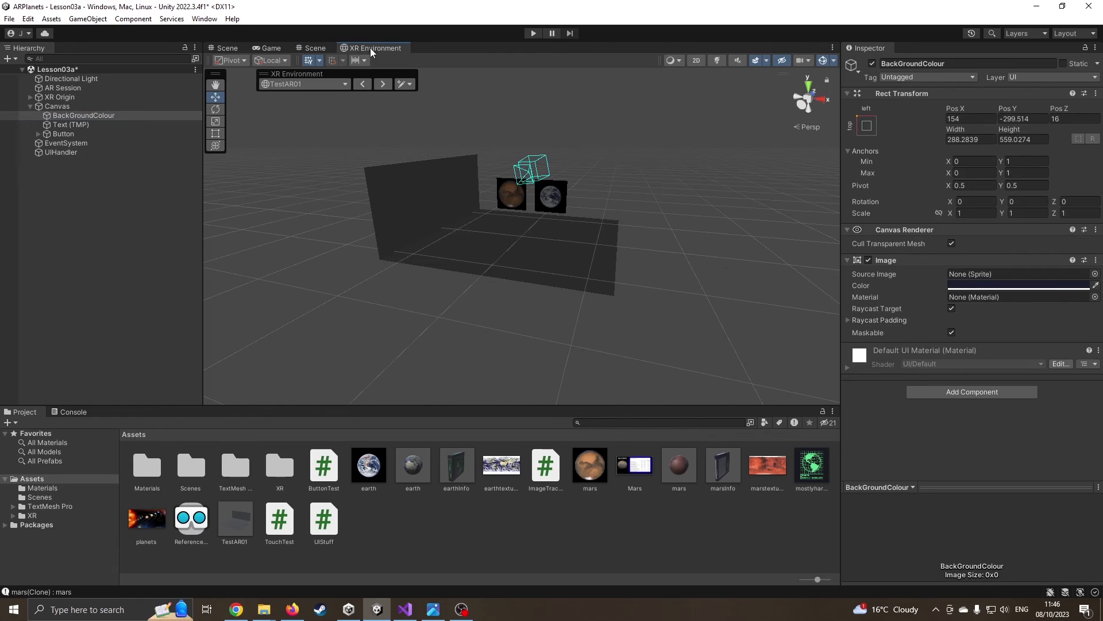
pyautogui.click(533, 34)
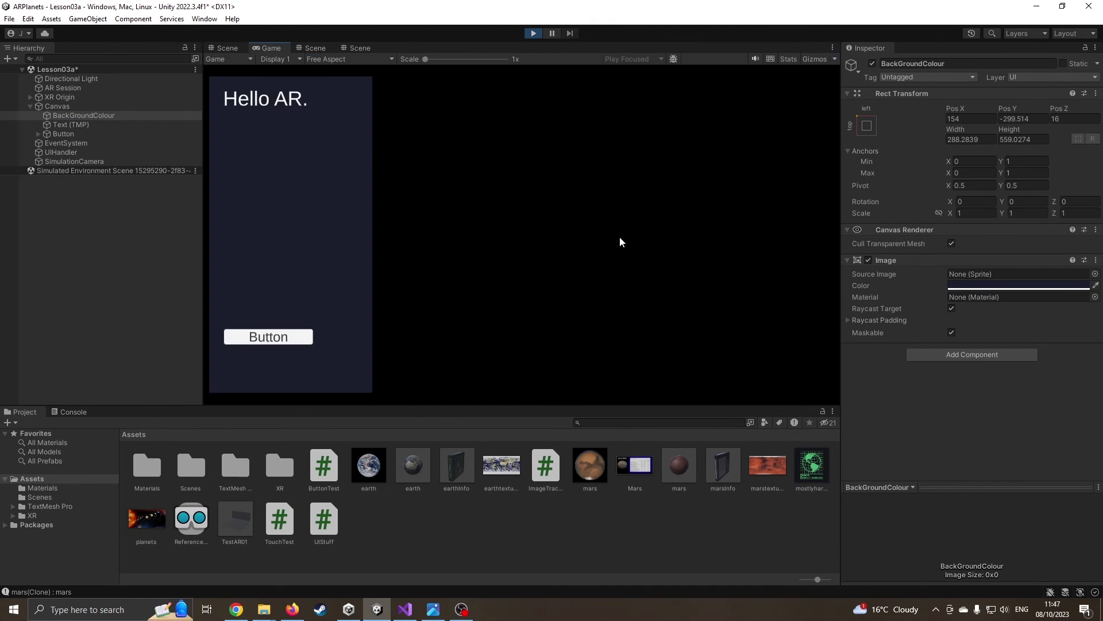
pyautogui.click(287, 334)
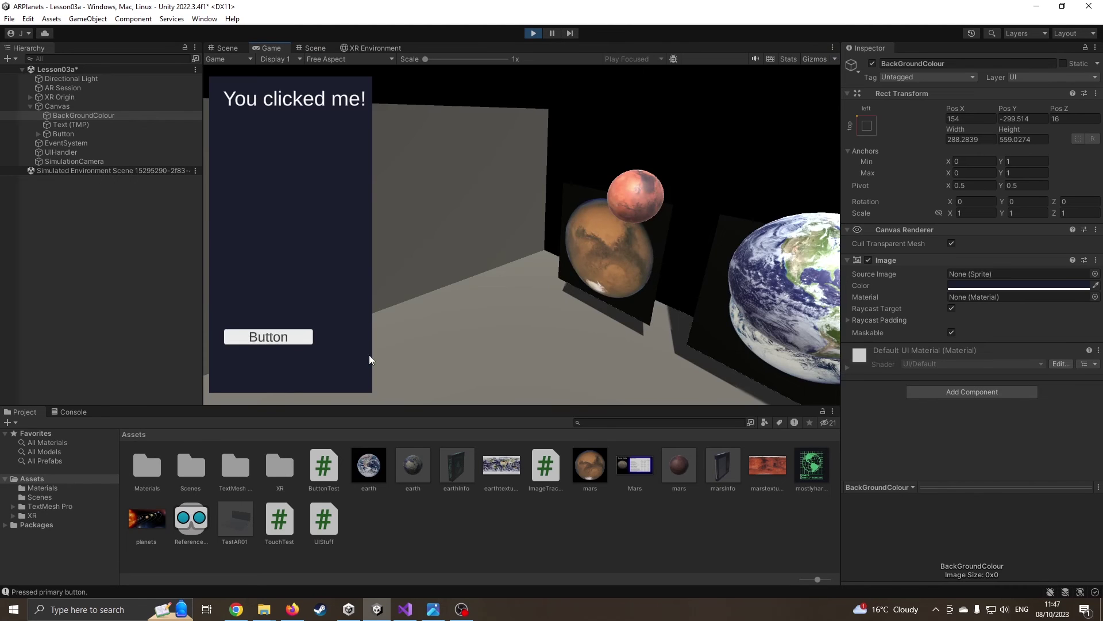
pyautogui.moveTo(457, 249); pyautogui.dragTo(562, 236, button='right')
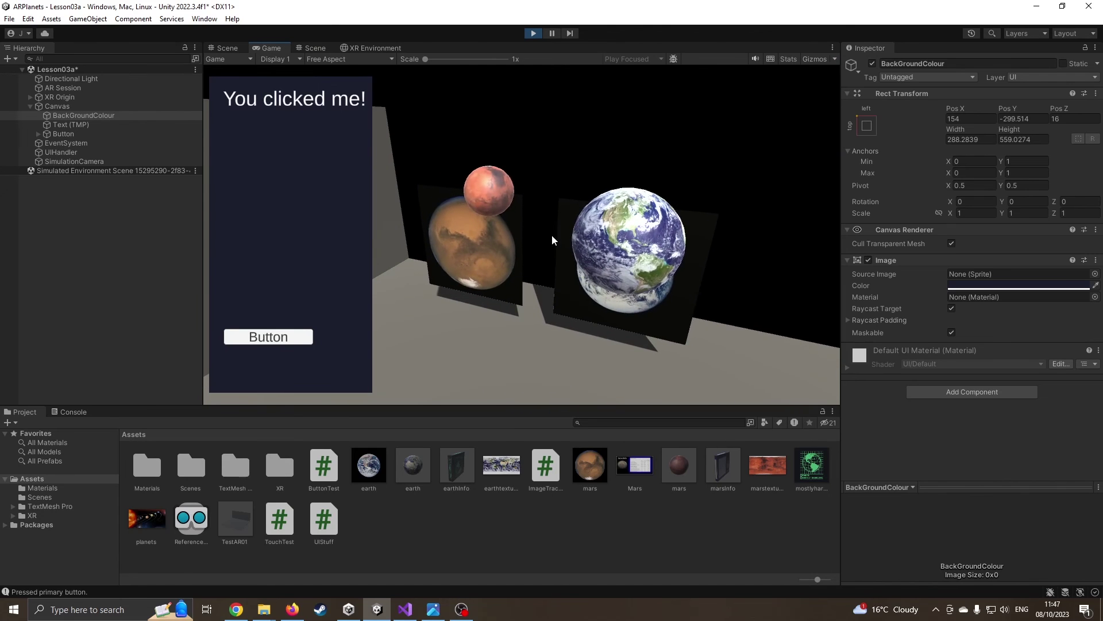
pyautogui.click(636, 246)
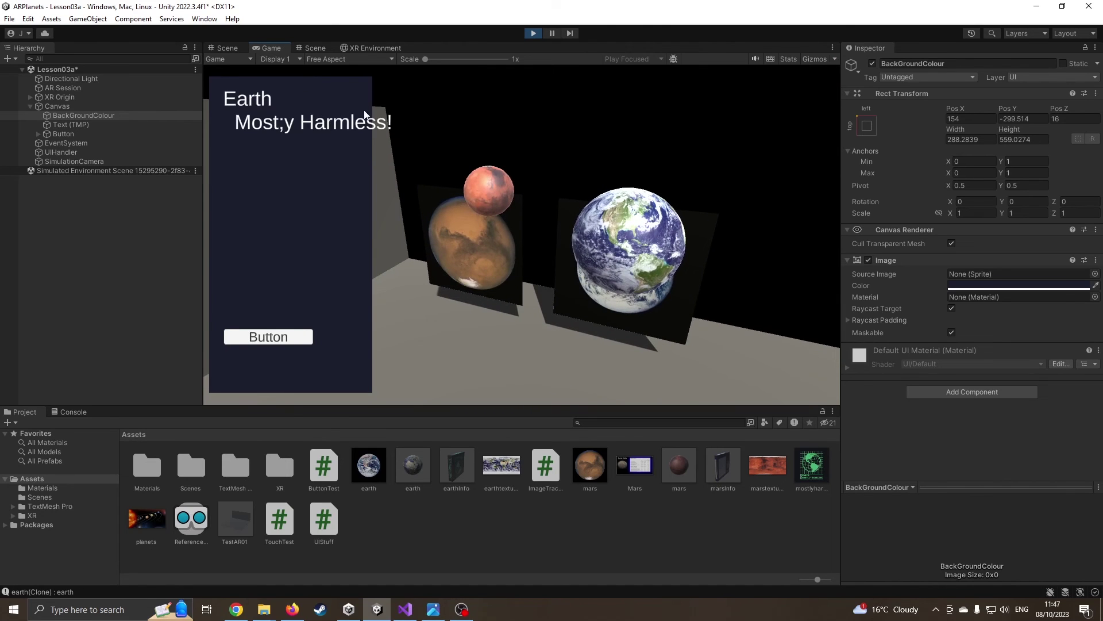
pyautogui.click(533, 32)
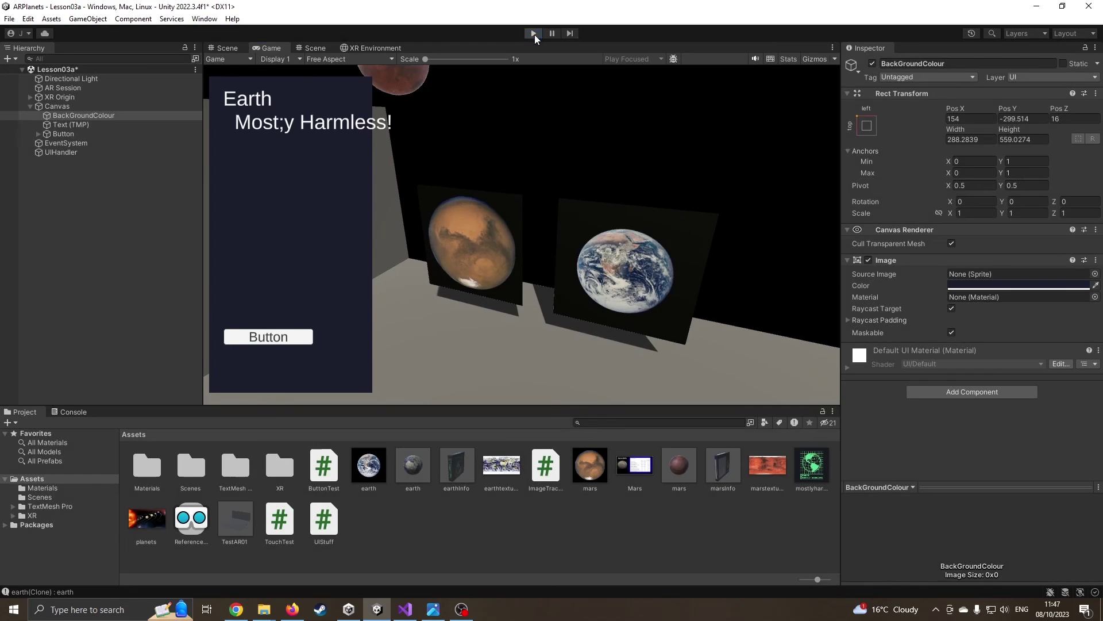
pyautogui.click(316, 48)
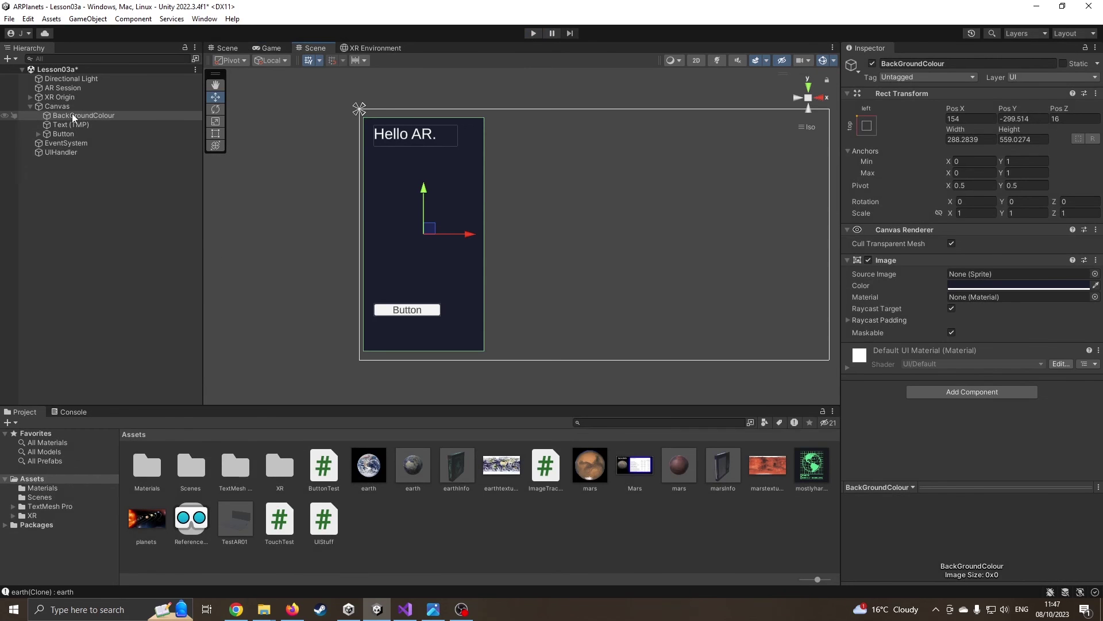
# Stretch the Text (TMP) box down over the panel and enlarge the Button to about 241×44
pyautogui.click(76, 127)
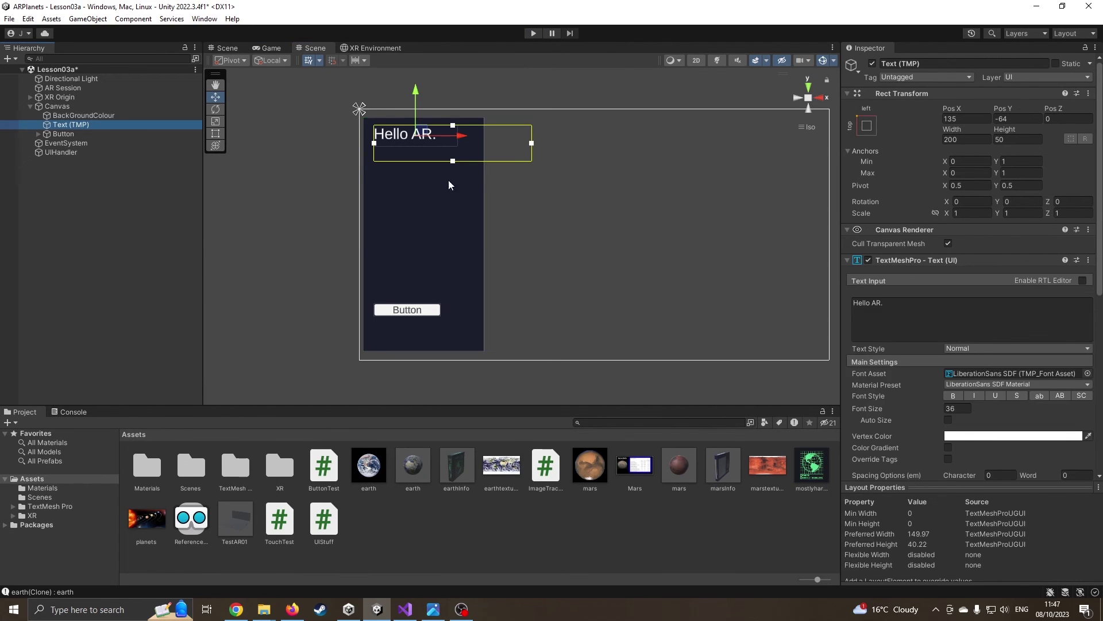
pyautogui.moveTo(532, 143); pyautogui.dragTo(432, 306)
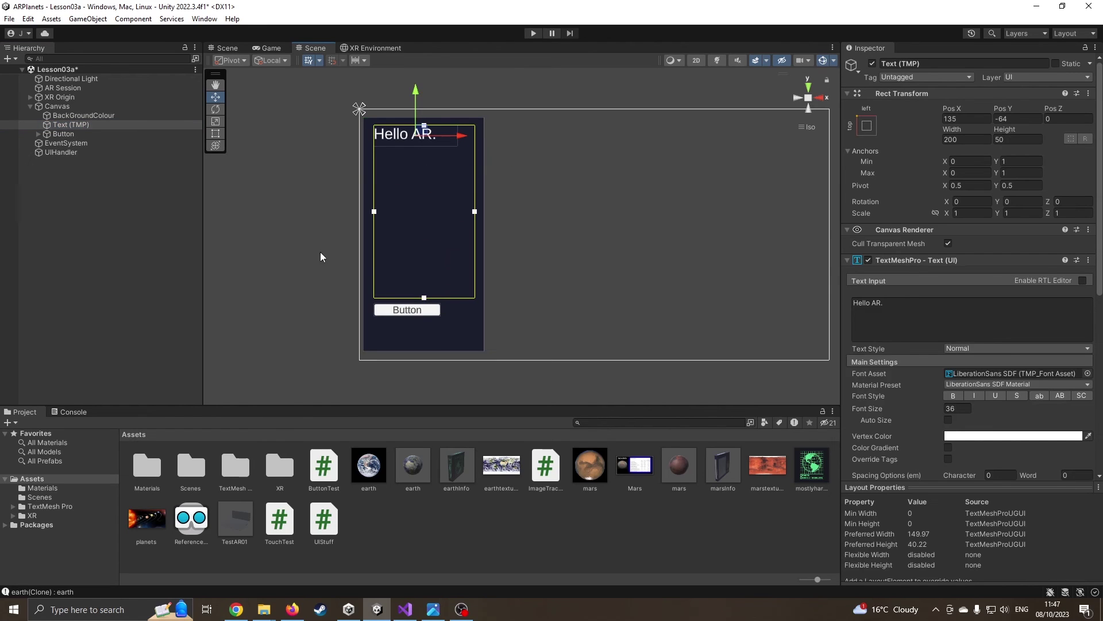
pyautogui.click(63, 133)
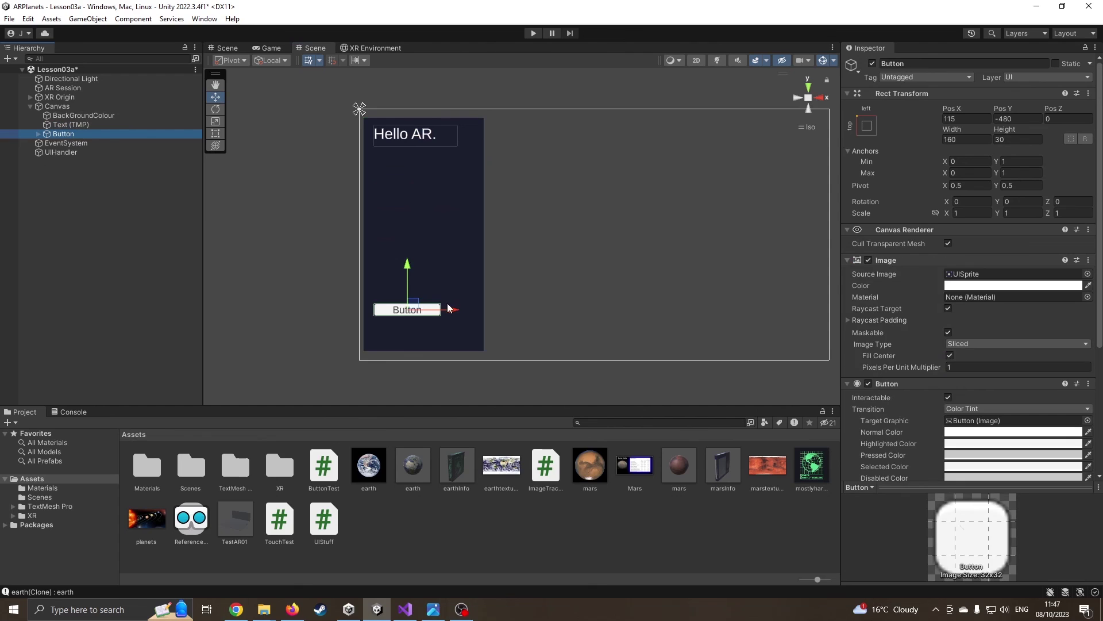
pyautogui.click(215, 133)
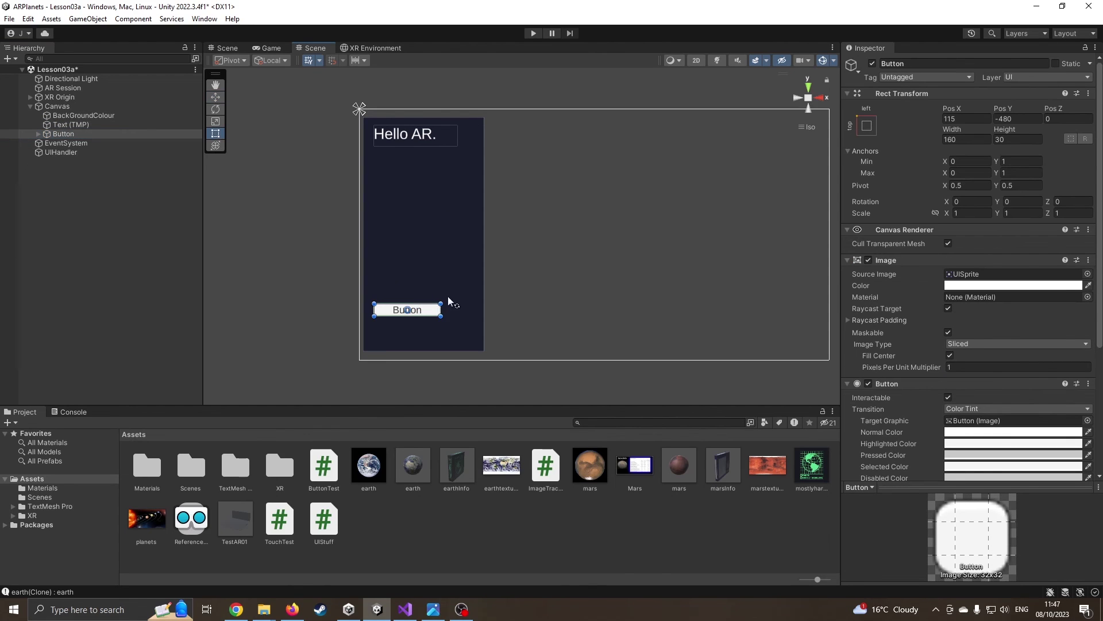
pyautogui.moveTo(441, 315); pyautogui.dragTo(478, 323)
pyautogui.click(85, 124)
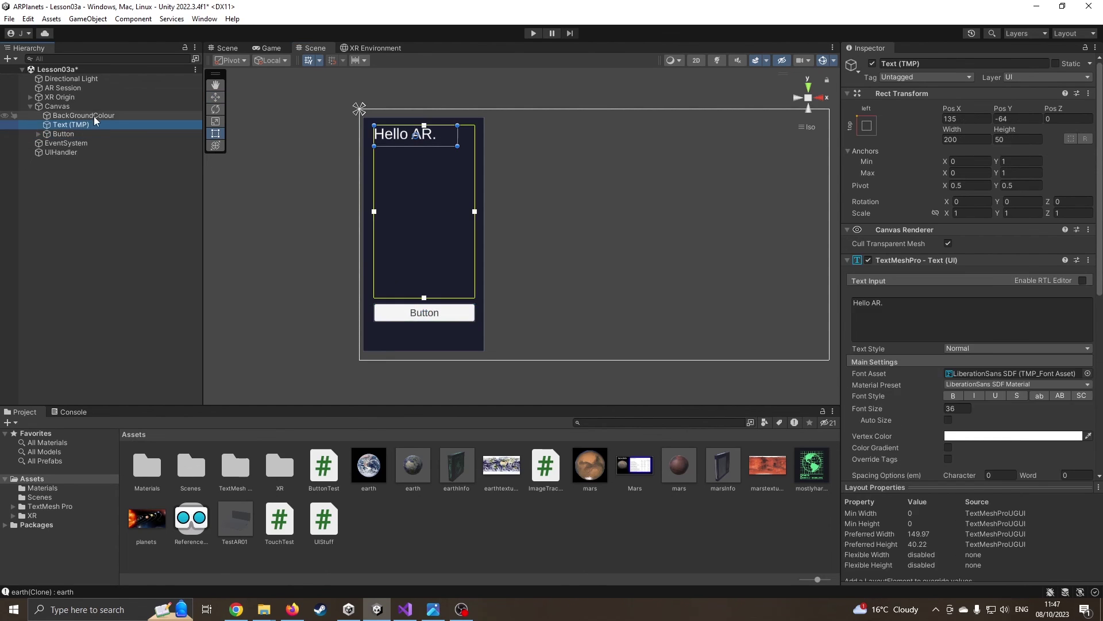
pyautogui.click(95, 116)
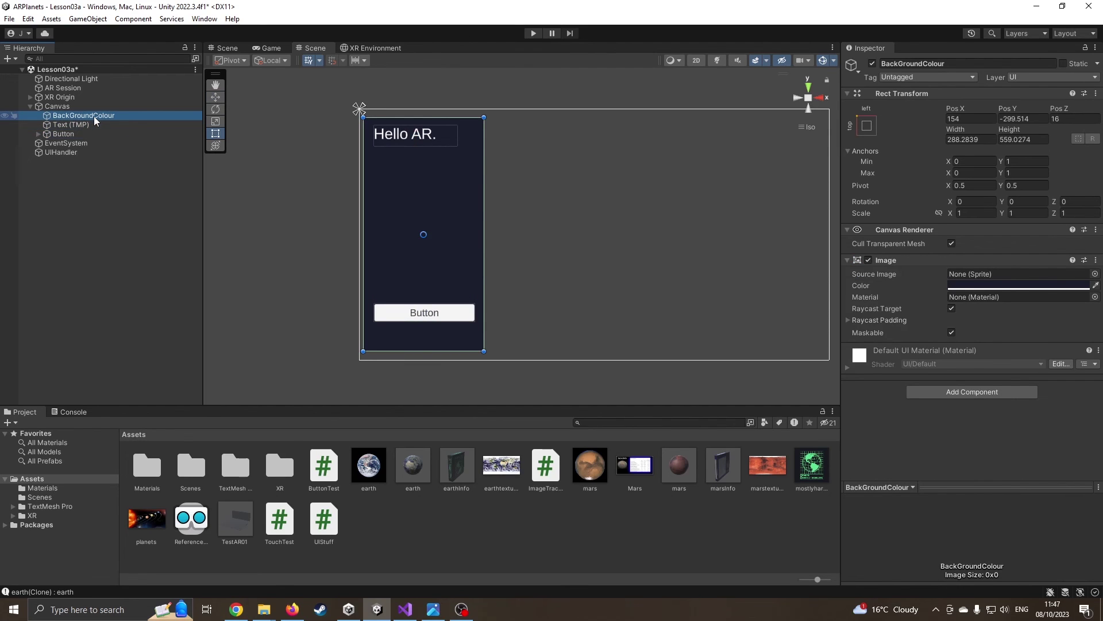
pyautogui.click(98, 125)
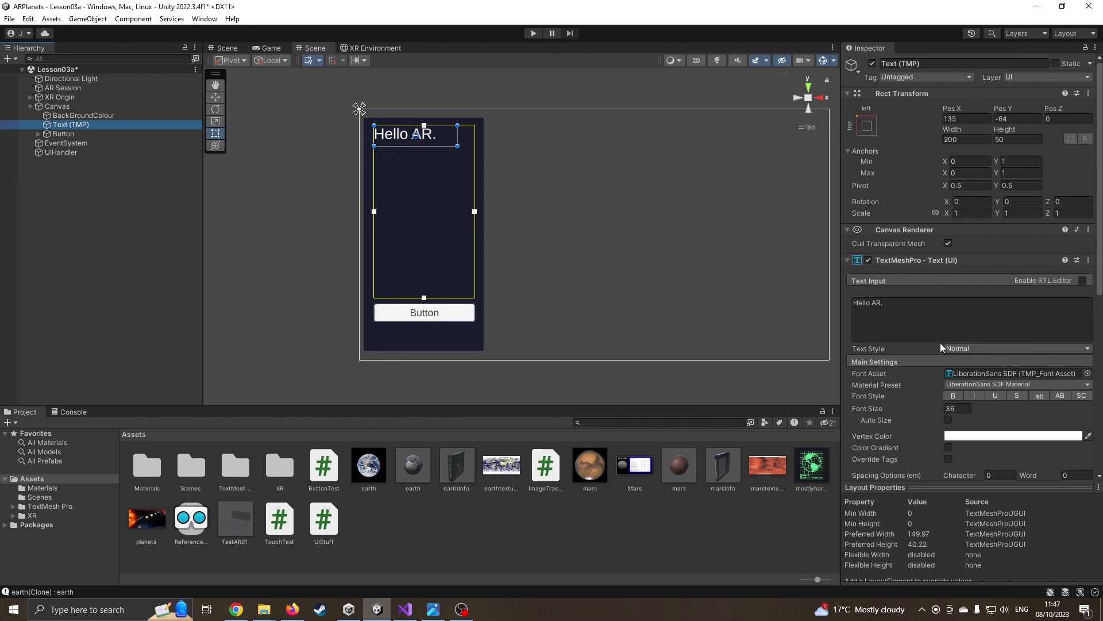
# Enable a dark yellow outline on the Hello AR. text material with thickness about 0.15
pyautogui.scroll(-2, 867, 335)
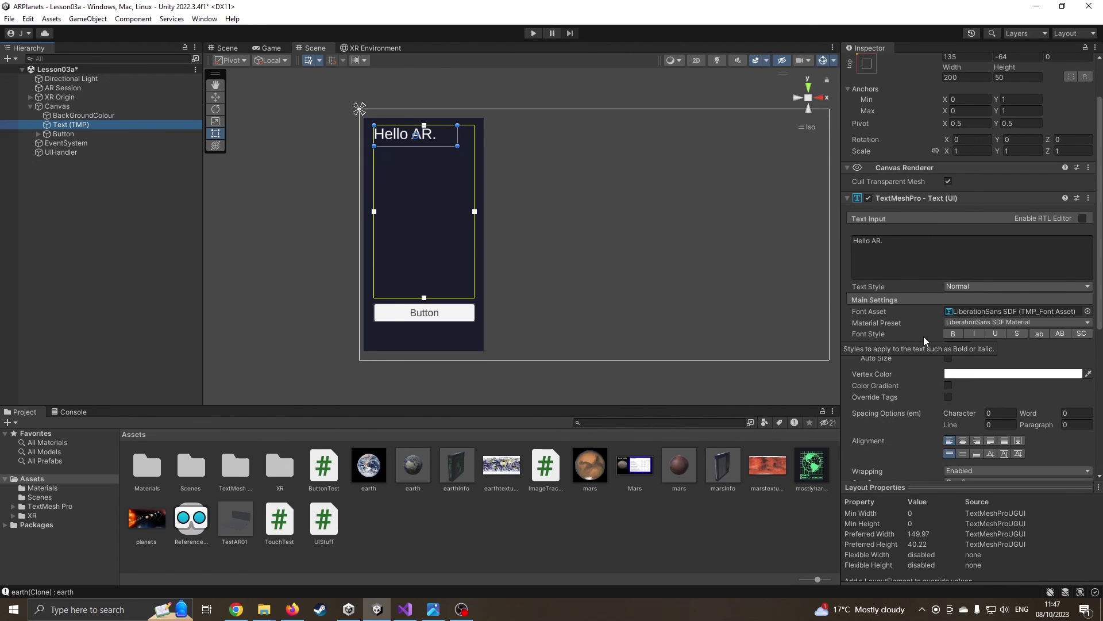
pyautogui.scroll(-6, 924, 337)
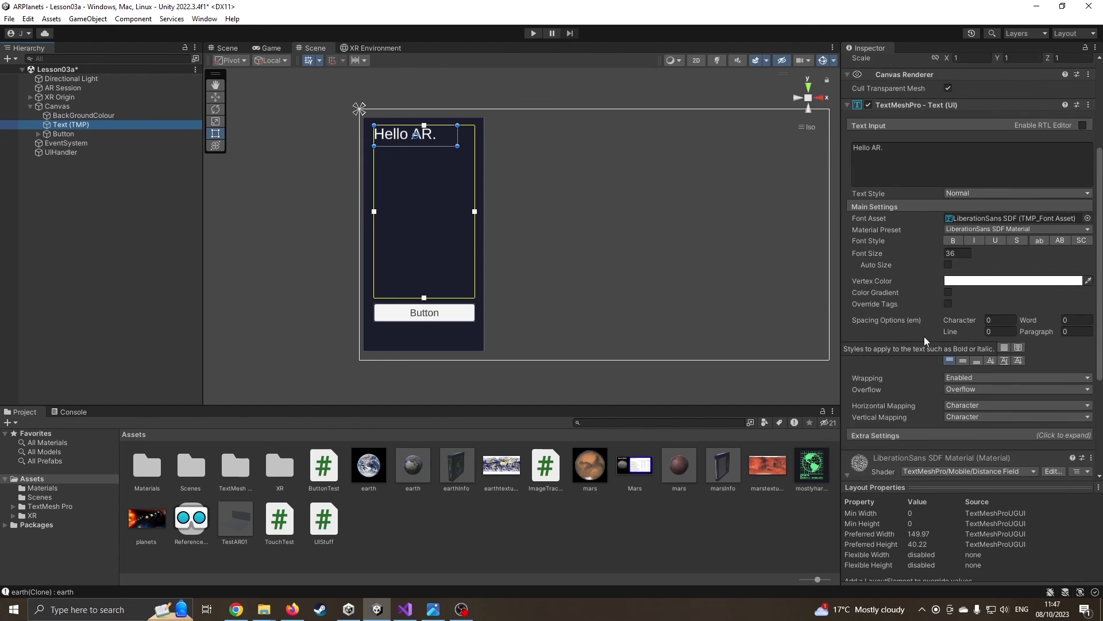
pyautogui.click(894, 341)
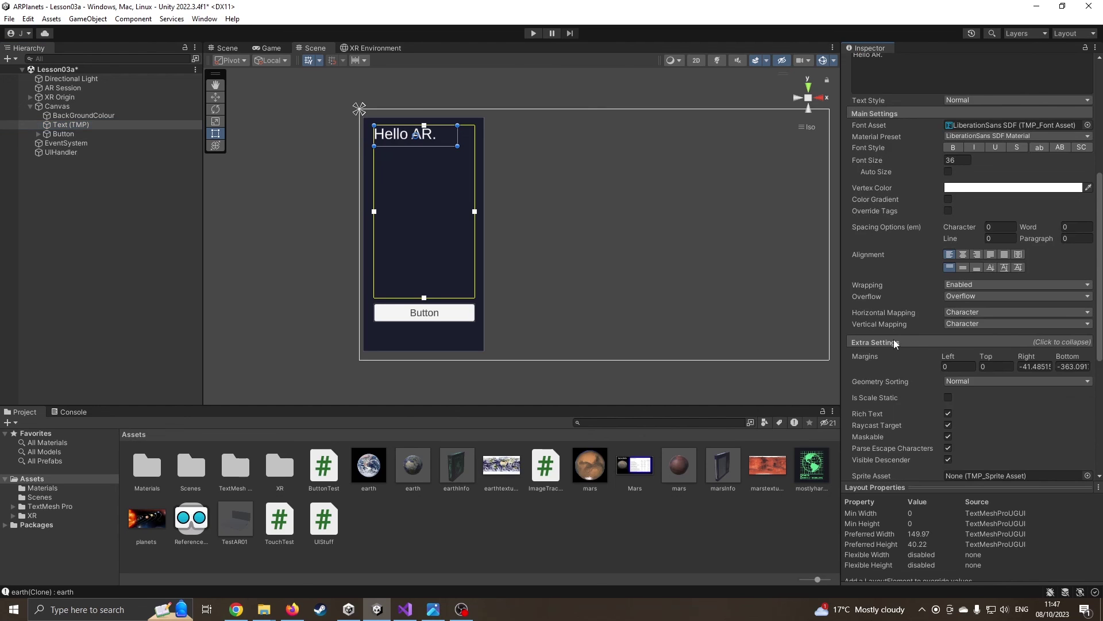
pyautogui.scroll(-7, 912, 338)
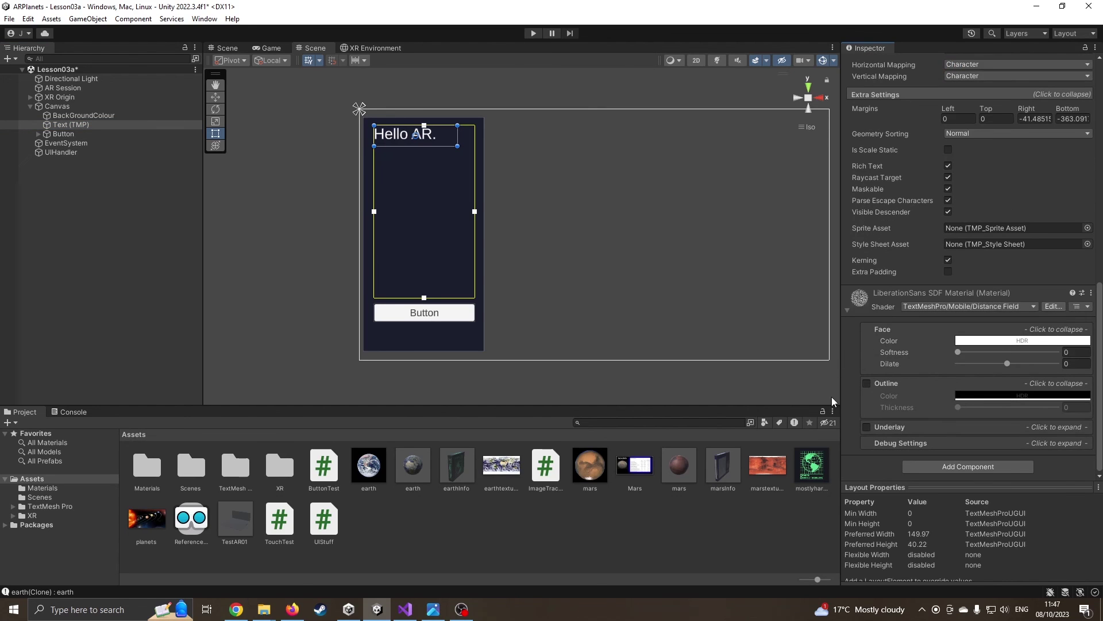
pyautogui.click(868, 384)
pyautogui.click(992, 397)
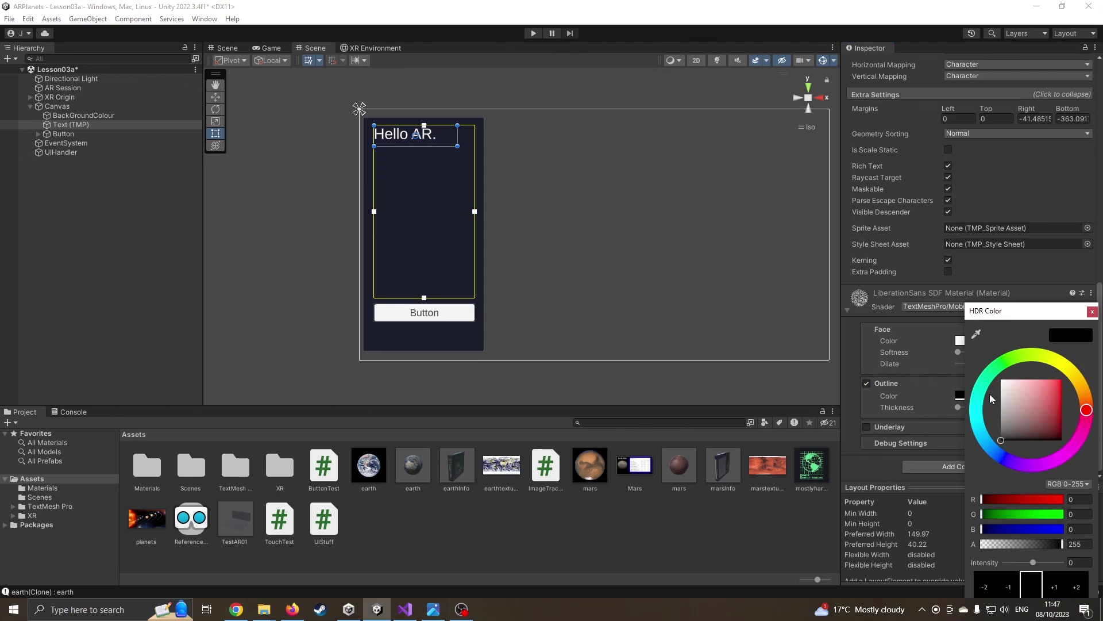
pyautogui.click(1072, 373)
pyautogui.moveTo(1038, 396)
pyautogui.mouseDown()
pyautogui.moveTo(1061, 384)
pyautogui.moveTo(1070, 408)
pyautogui.mouseUp()
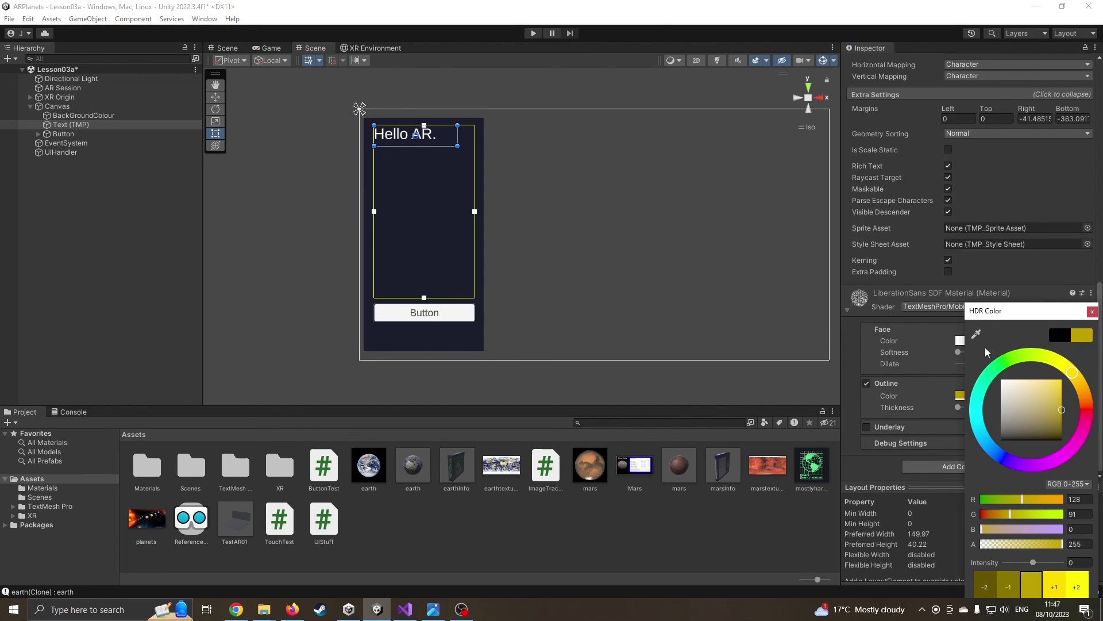
pyautogui.click(907, 374)
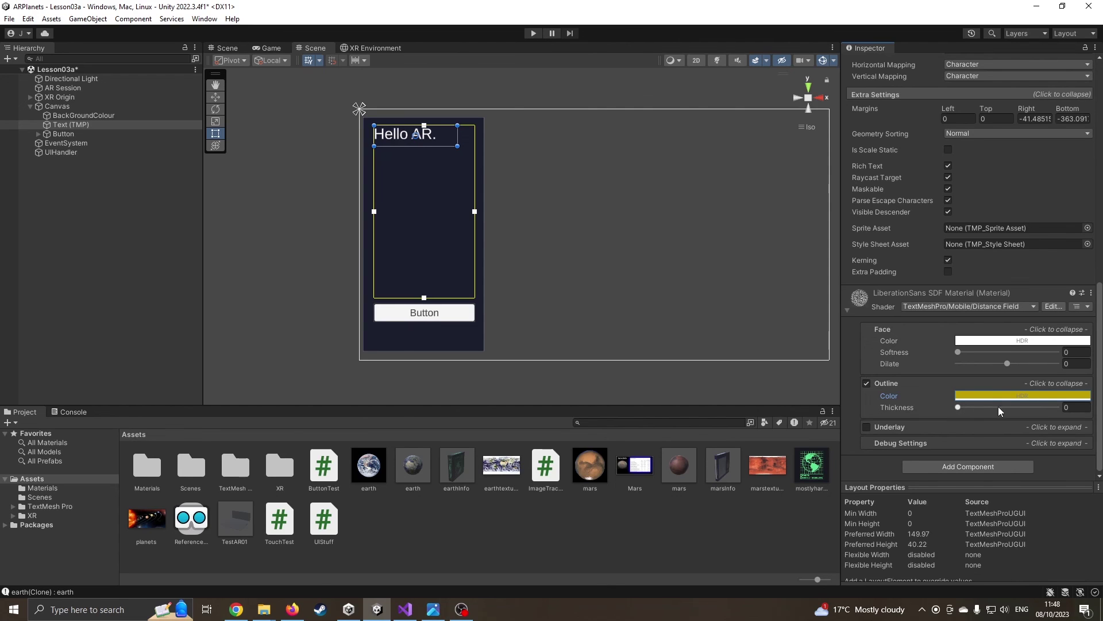
pyautogui.click(958, 408)
pyautogui.moveTo(958, 408)
pyautogui.mouseDown()
pyautogui.moveTo(1002, 408)
pyautogui.moveTo(974, 409)
pyautogui.mouseUp()
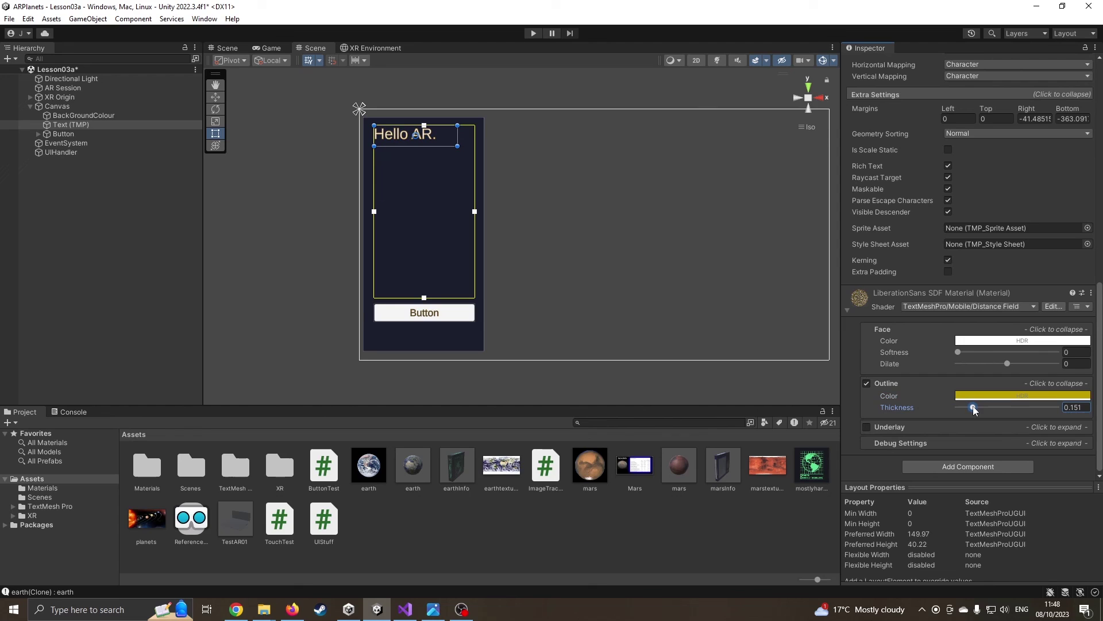
pyautogui.click(369, 168)
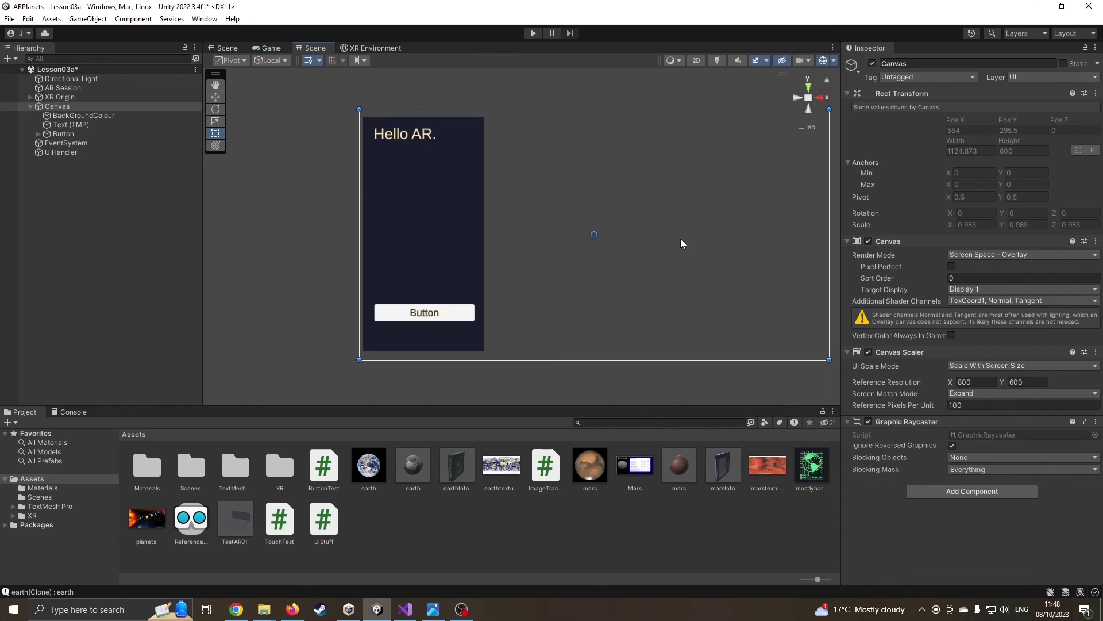
# Run the scene and tap Mars, Earth and the button, ending on Earth's message
pyautogui.click(368, 47)
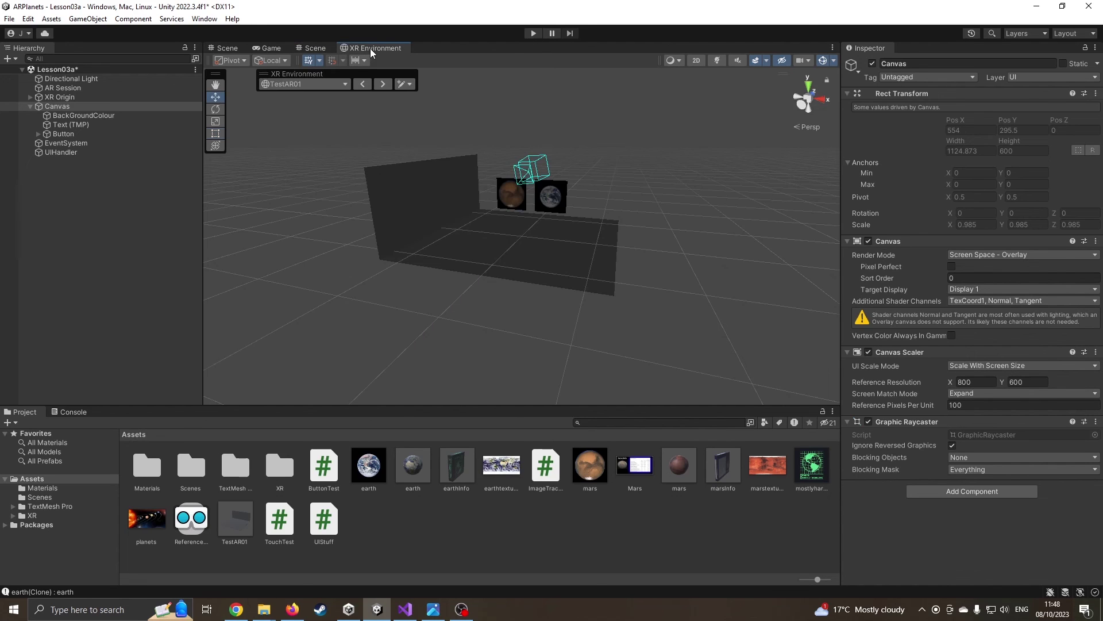
pyautogui.click(533, 33)
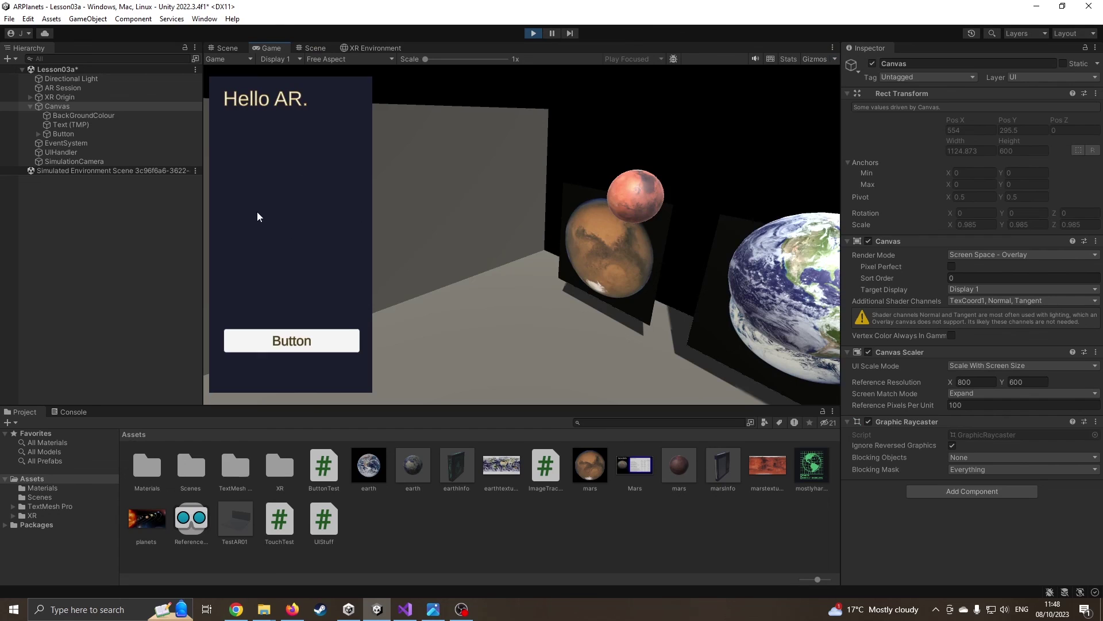
pyautogui.moveTo(455, 256); pyautogui.dragTo(599, 243, button='right')
pyautogui.click(598, 240)
pyautogui.click(474, 178)
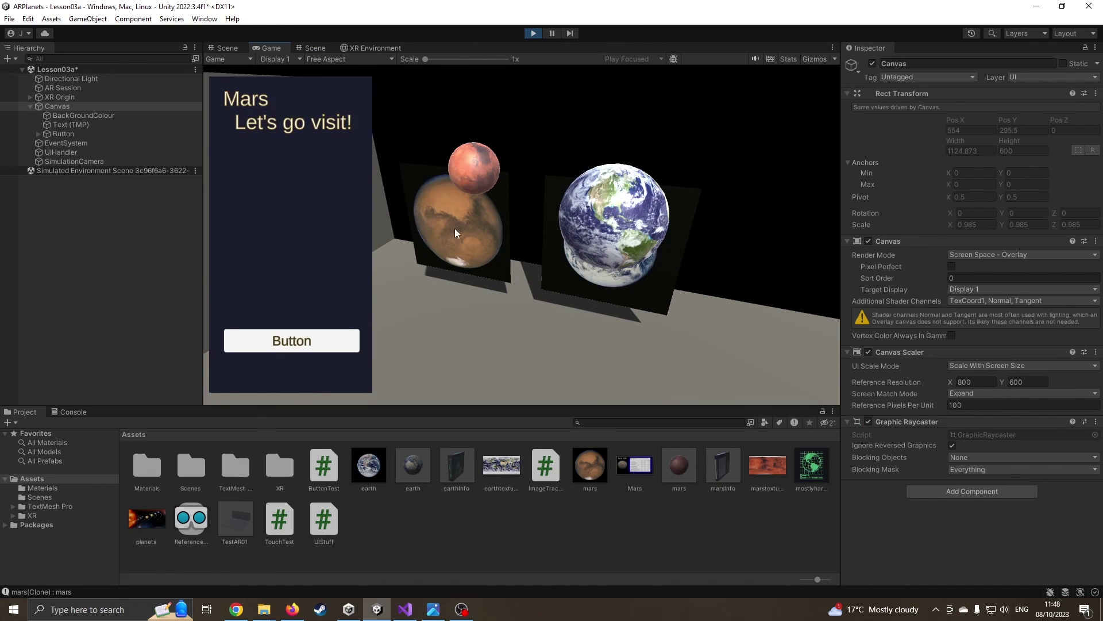
pyautogui.click(629, 232)
pyautogui.click(316, 351)
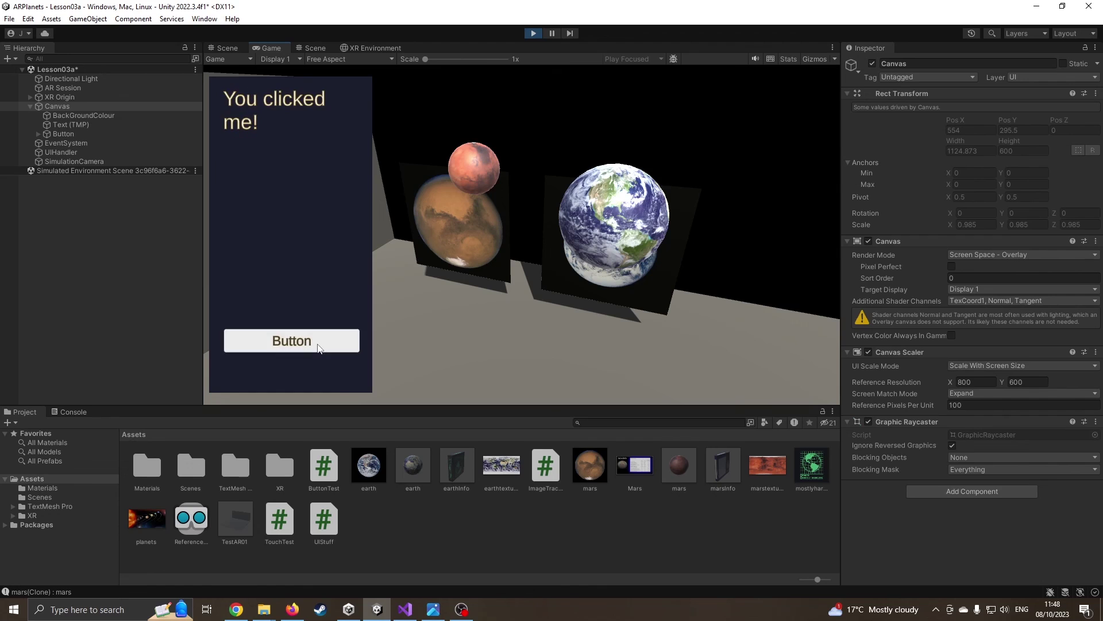
pyautogui.click(484, 172)
pyautogui.click(627, 206)
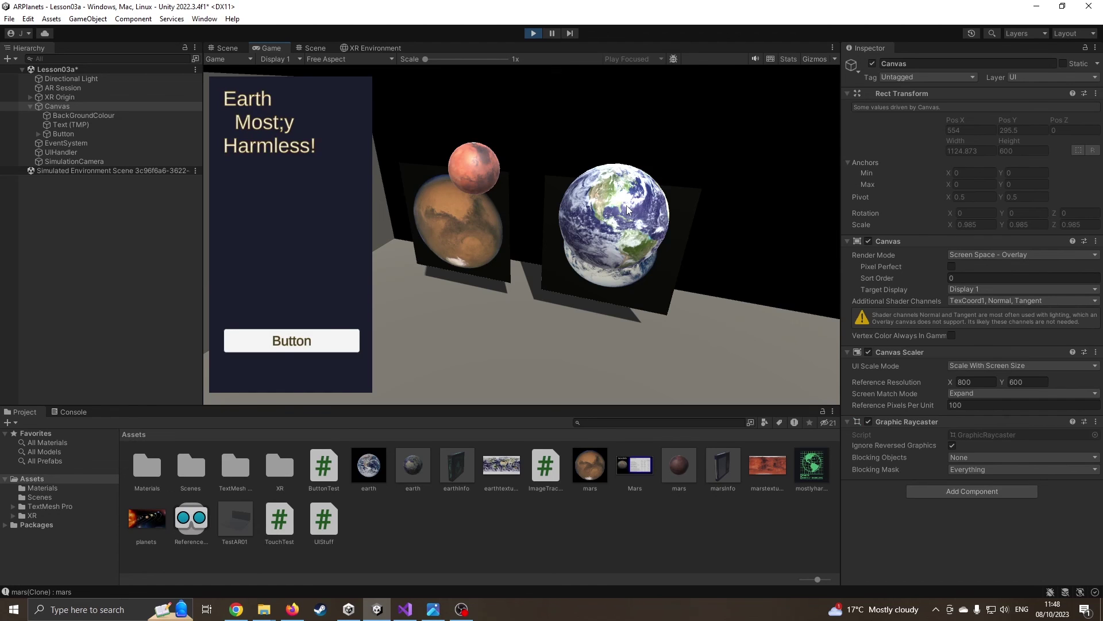